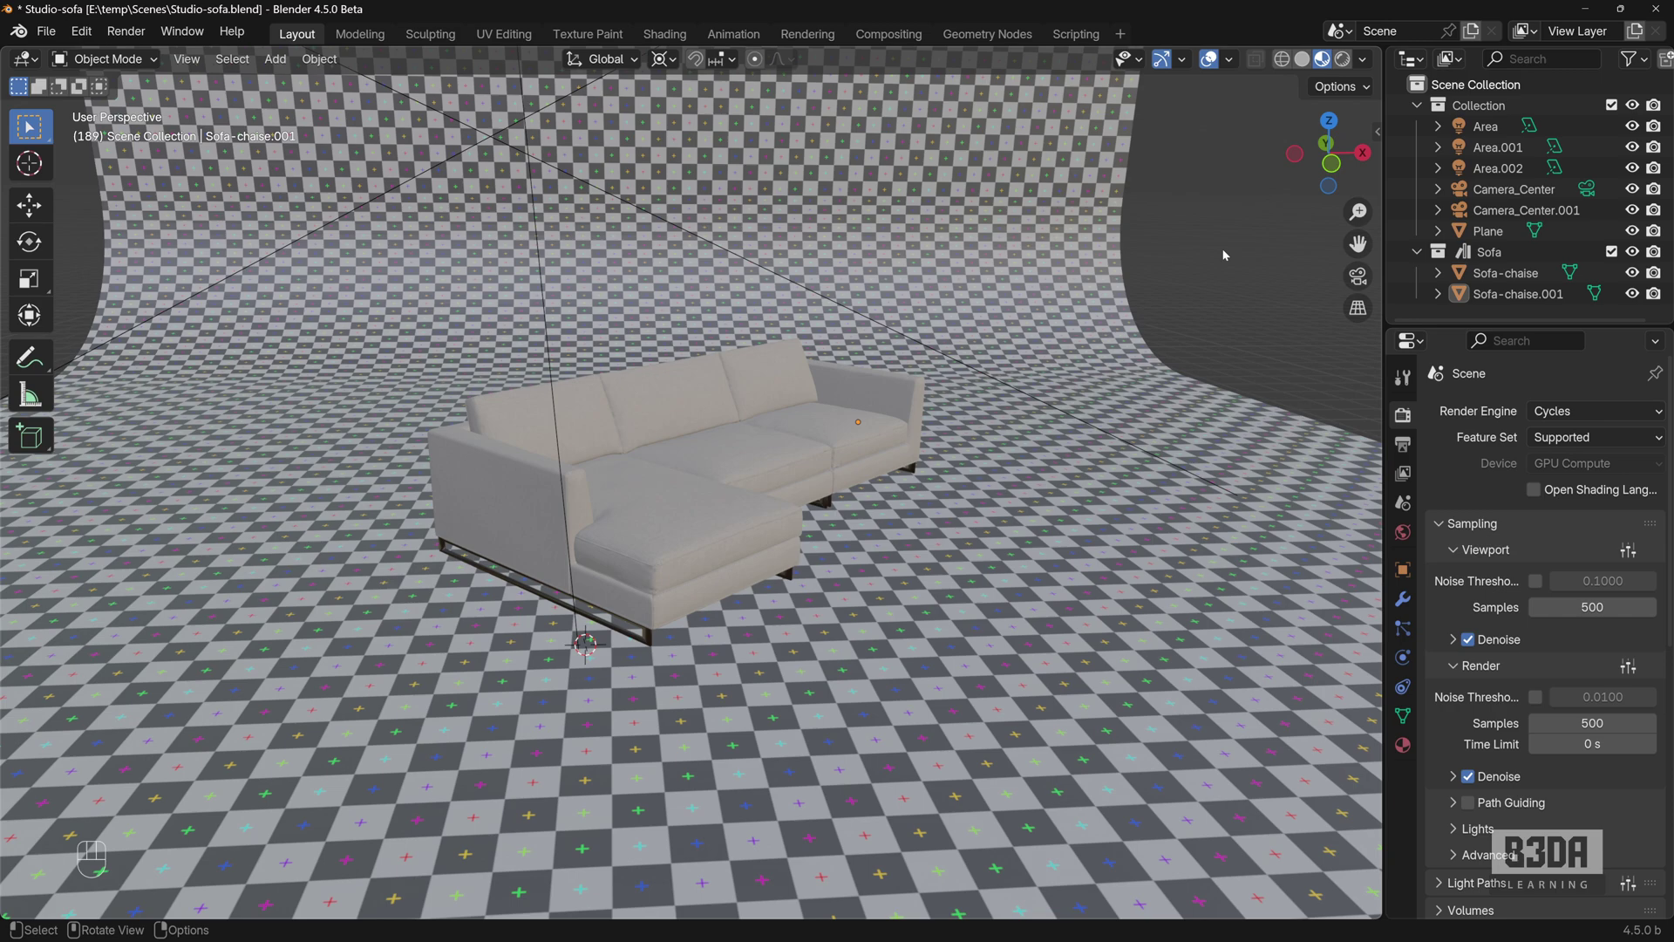
Select the sofa body together with its metal base
click(721, 465)
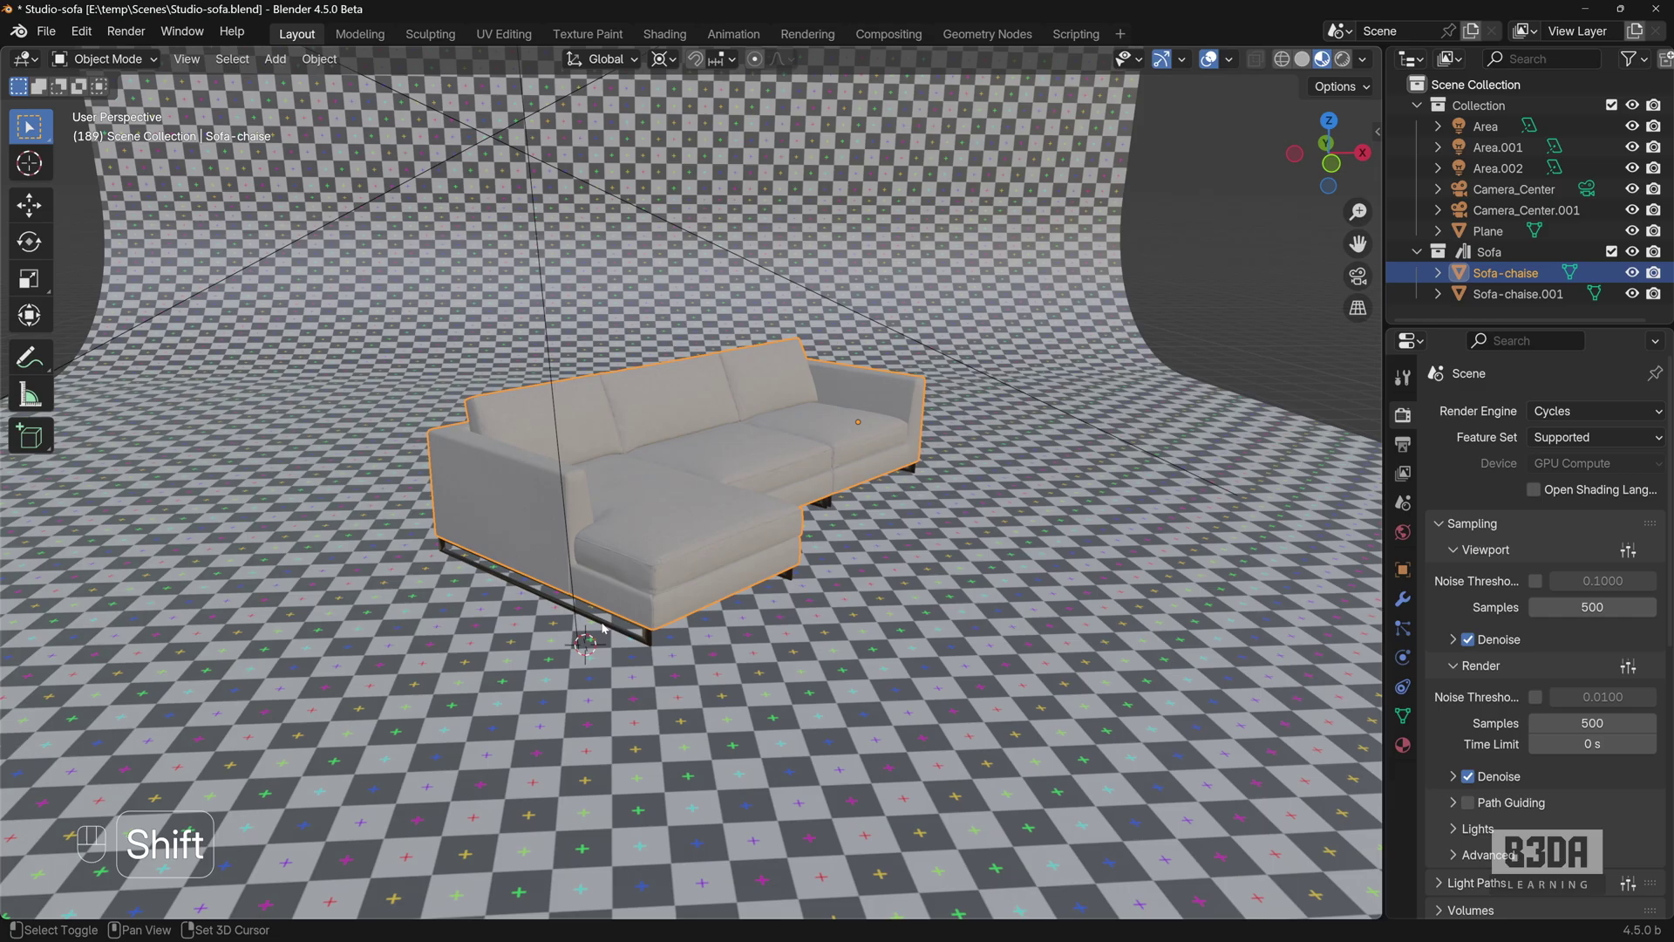
shift+click(627, 611)
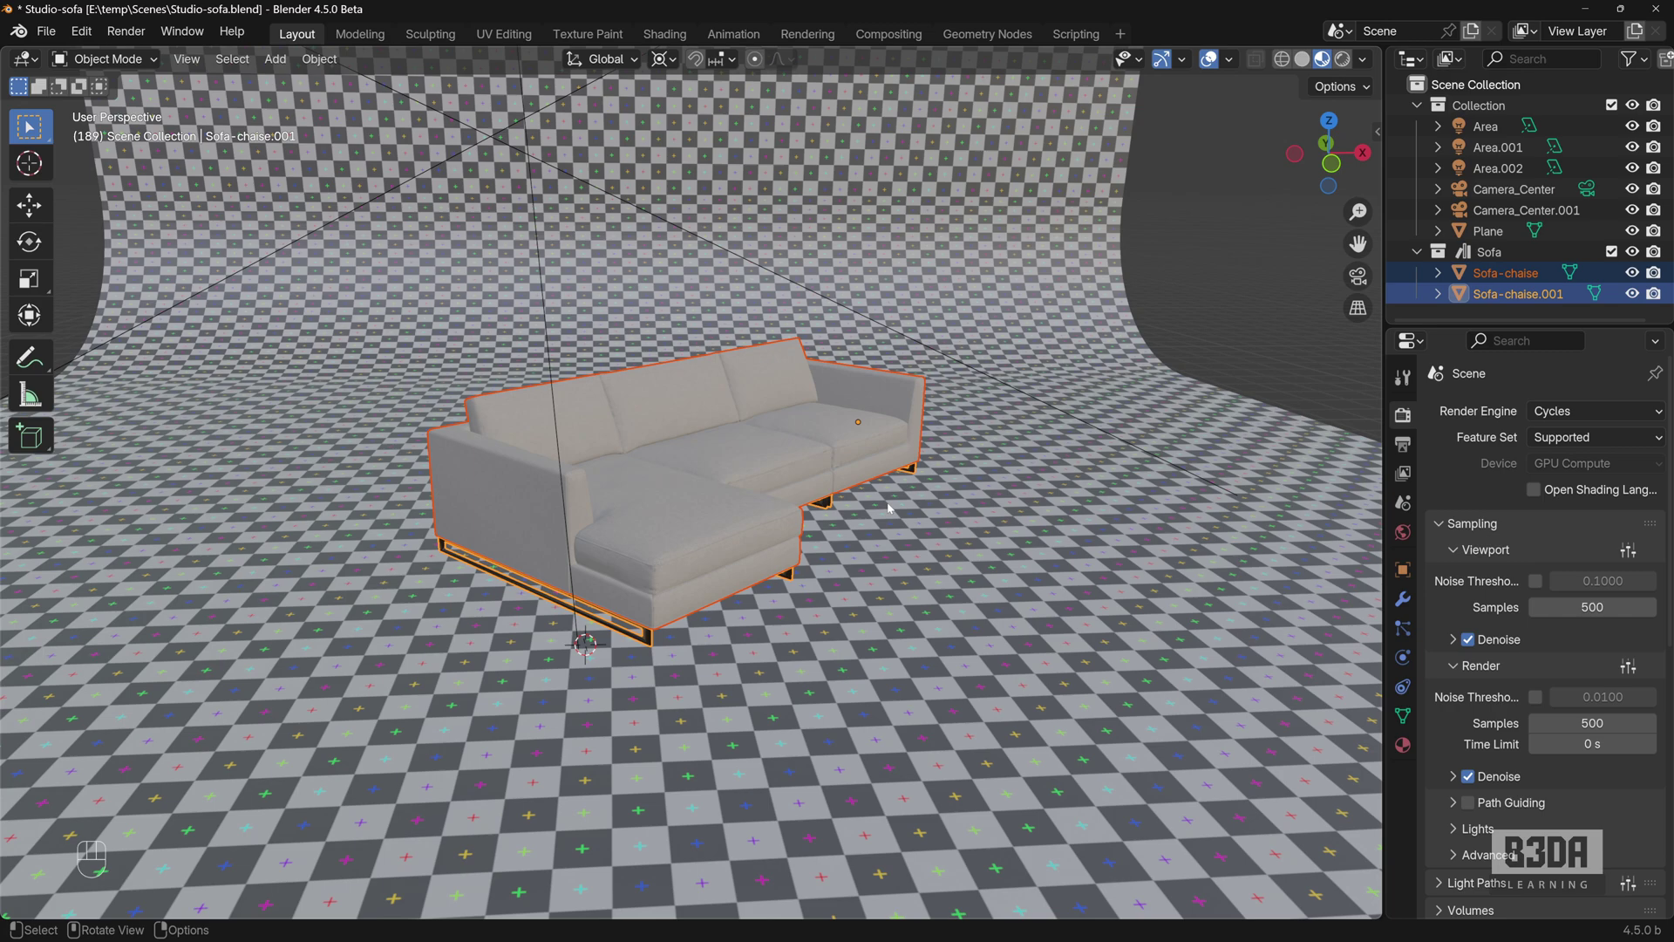
Try moving the selected sofa parts 1 m along the global X axis and undo the move
key(g)
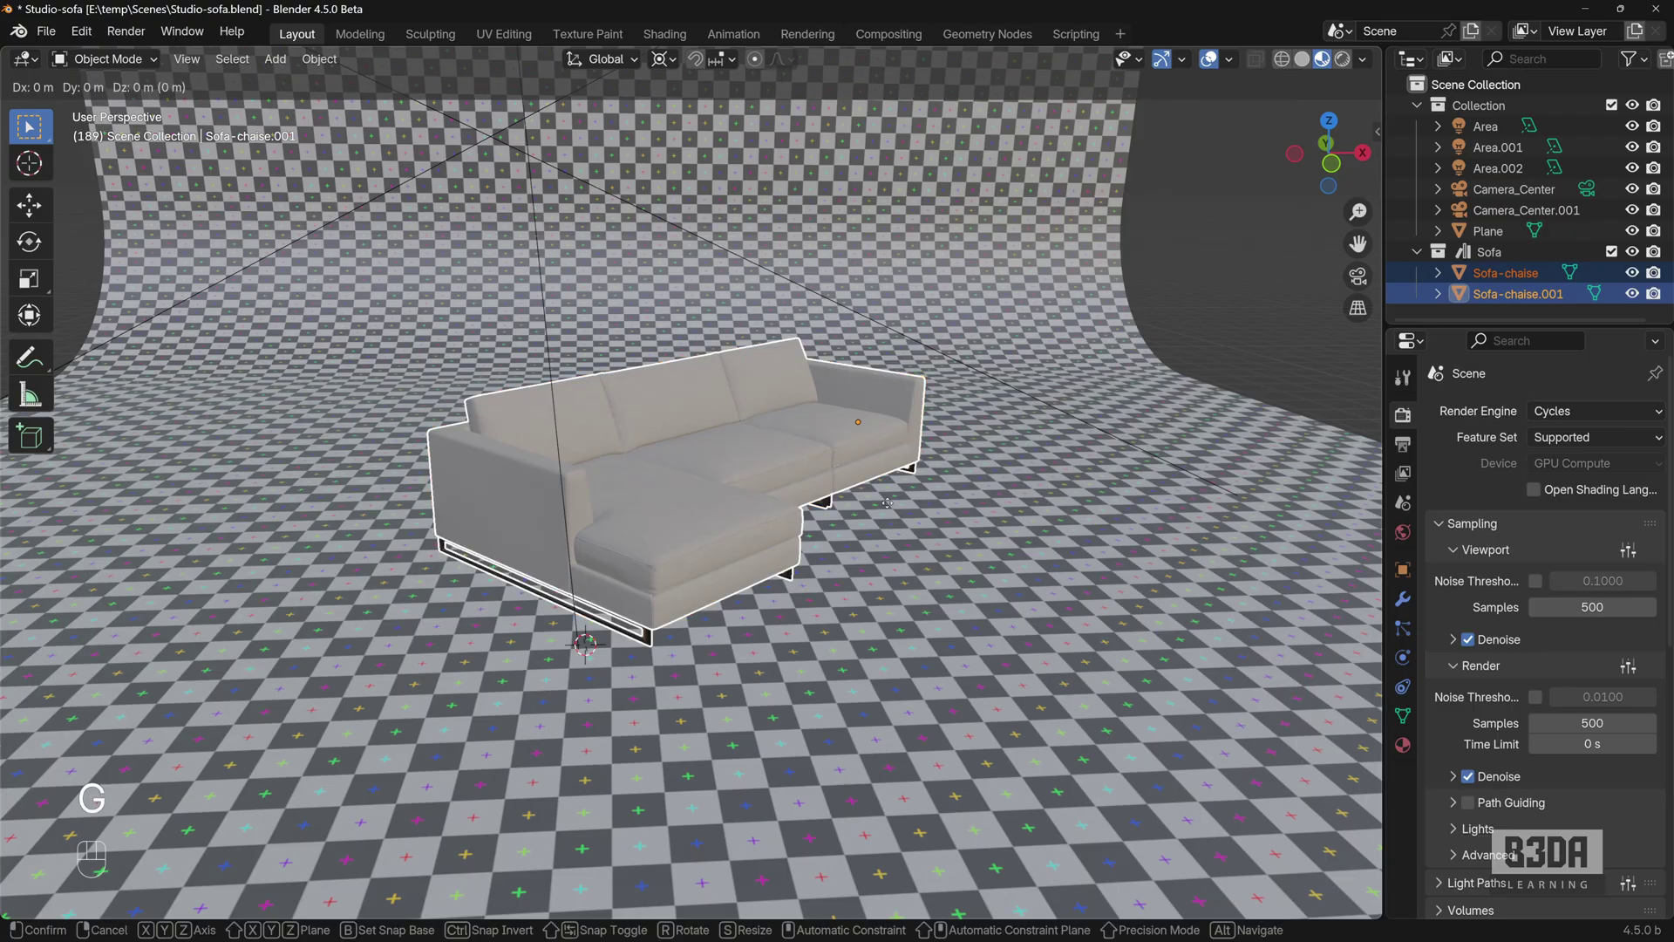
key(x)
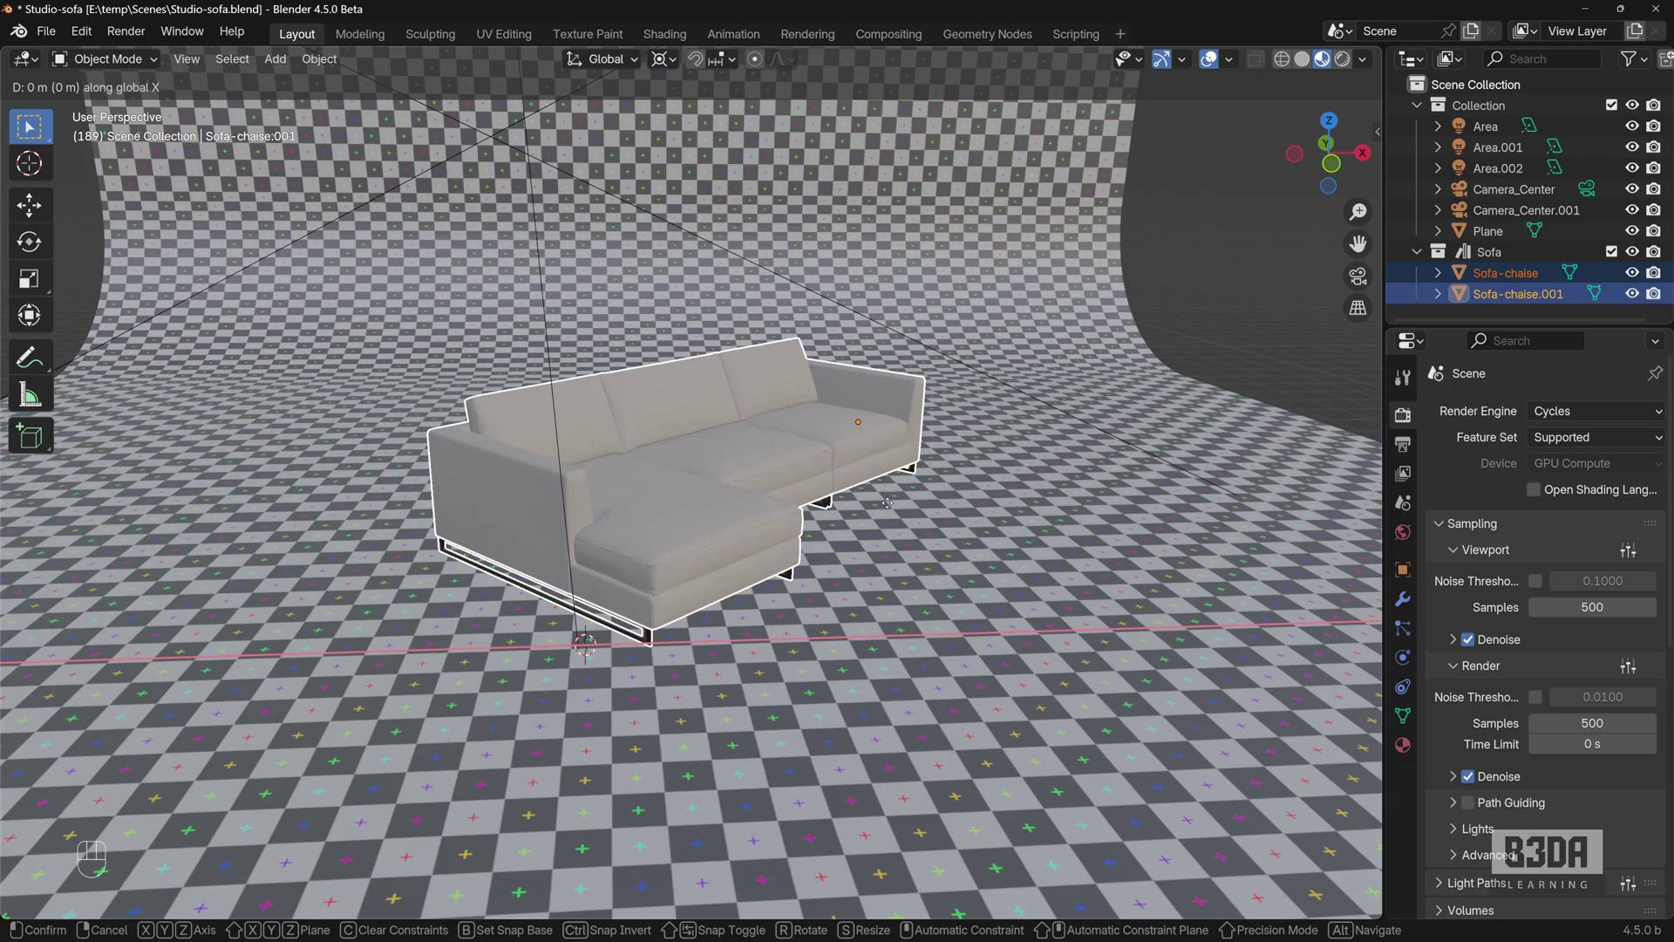
key(KP_1)
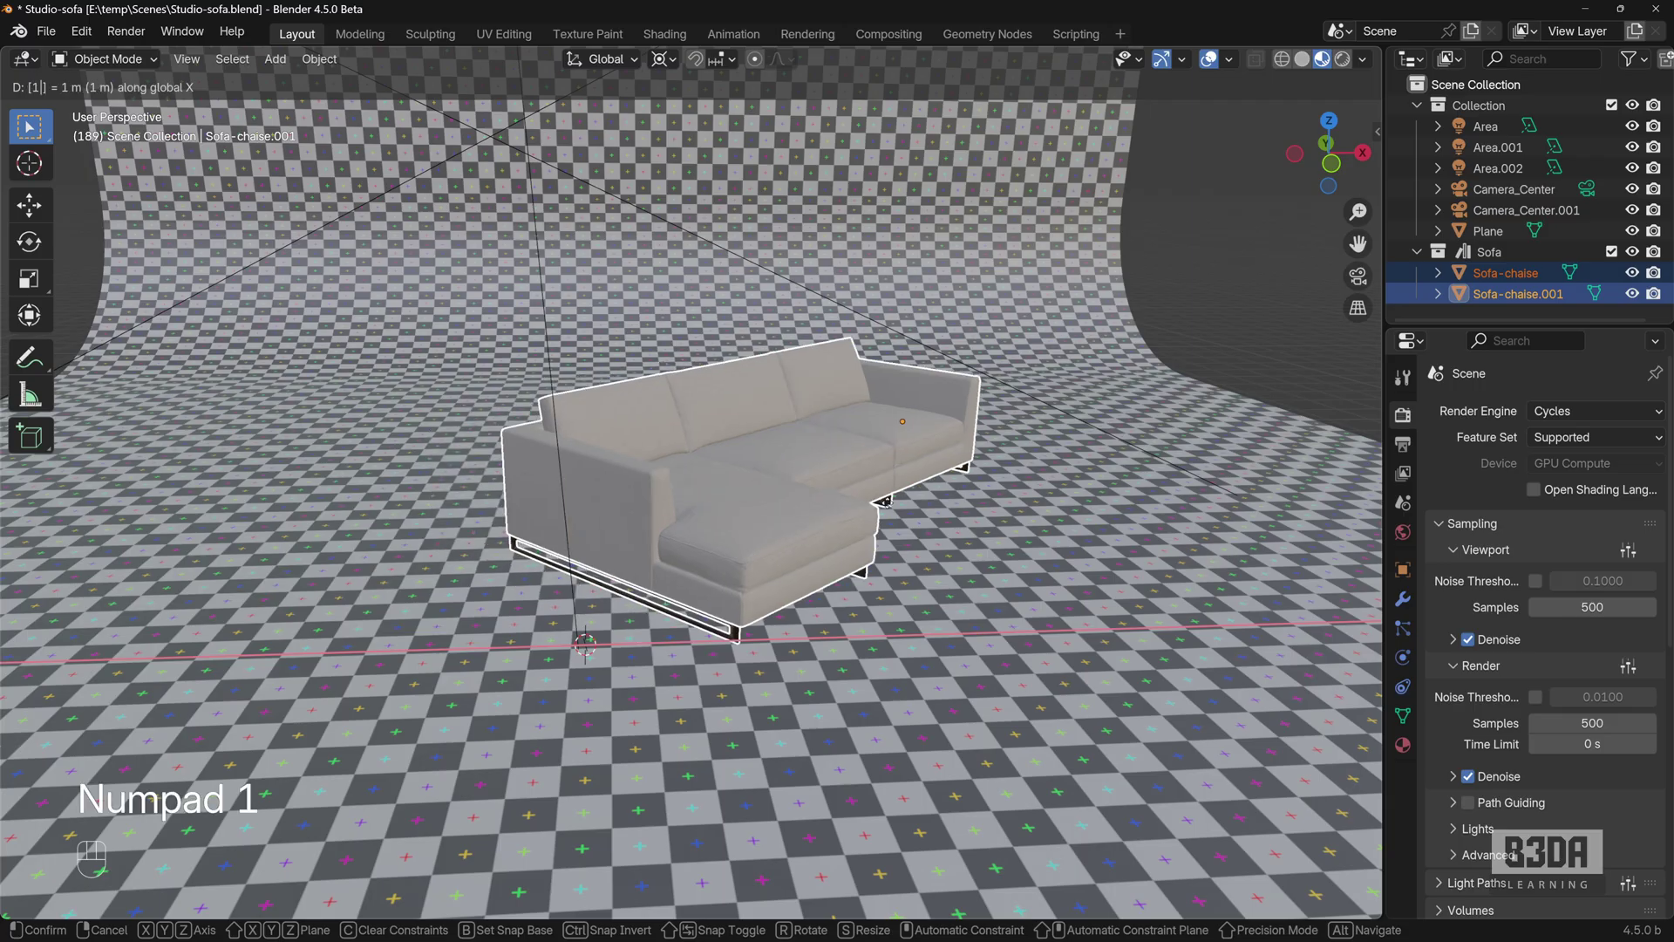
key(KP_Enter)
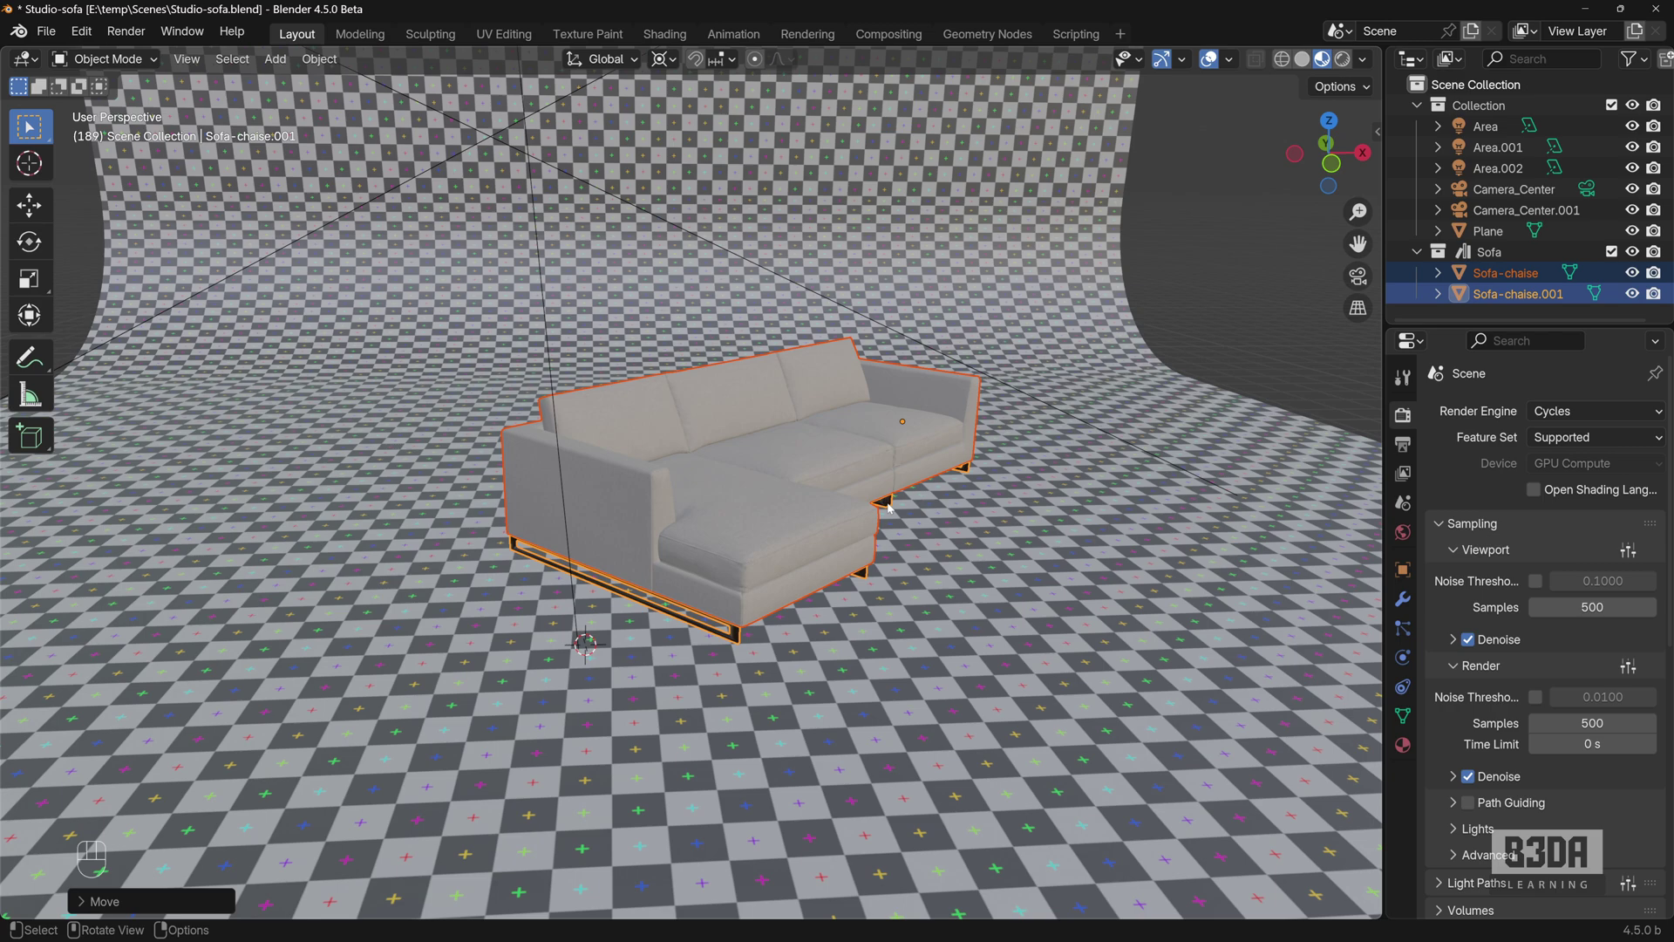
key(ctrl+z)
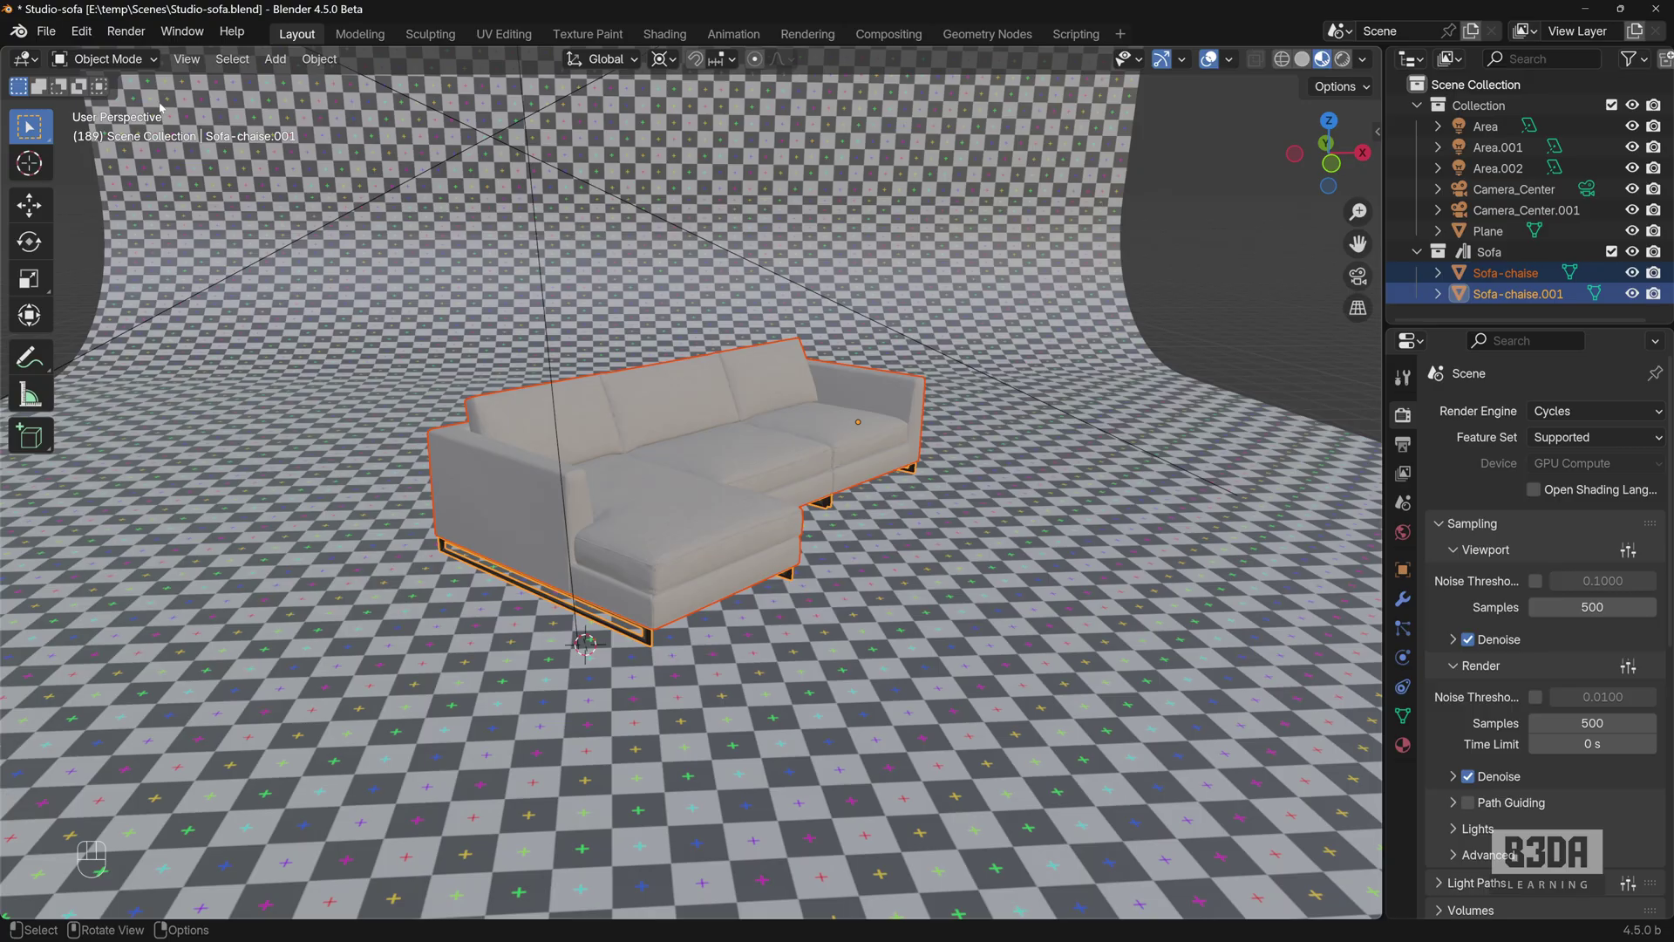
Find the Precision Drawing Tools (PDT) extension in Preferences by searching for "pdt" and install it
click(90, 33)
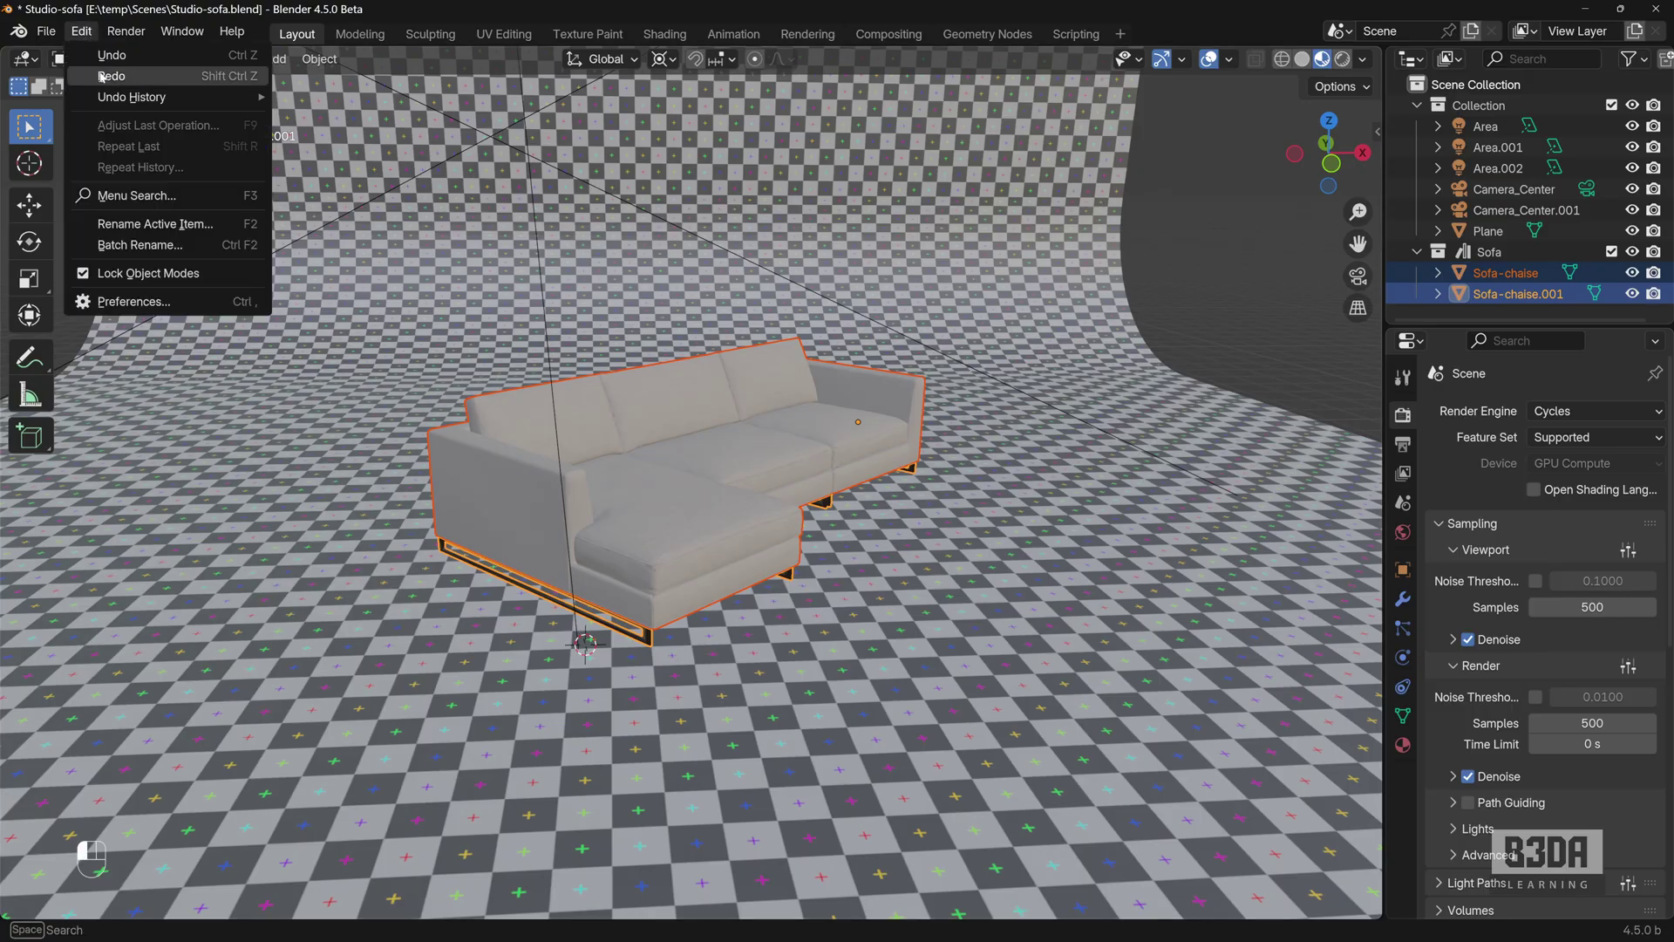
click(200, 304)
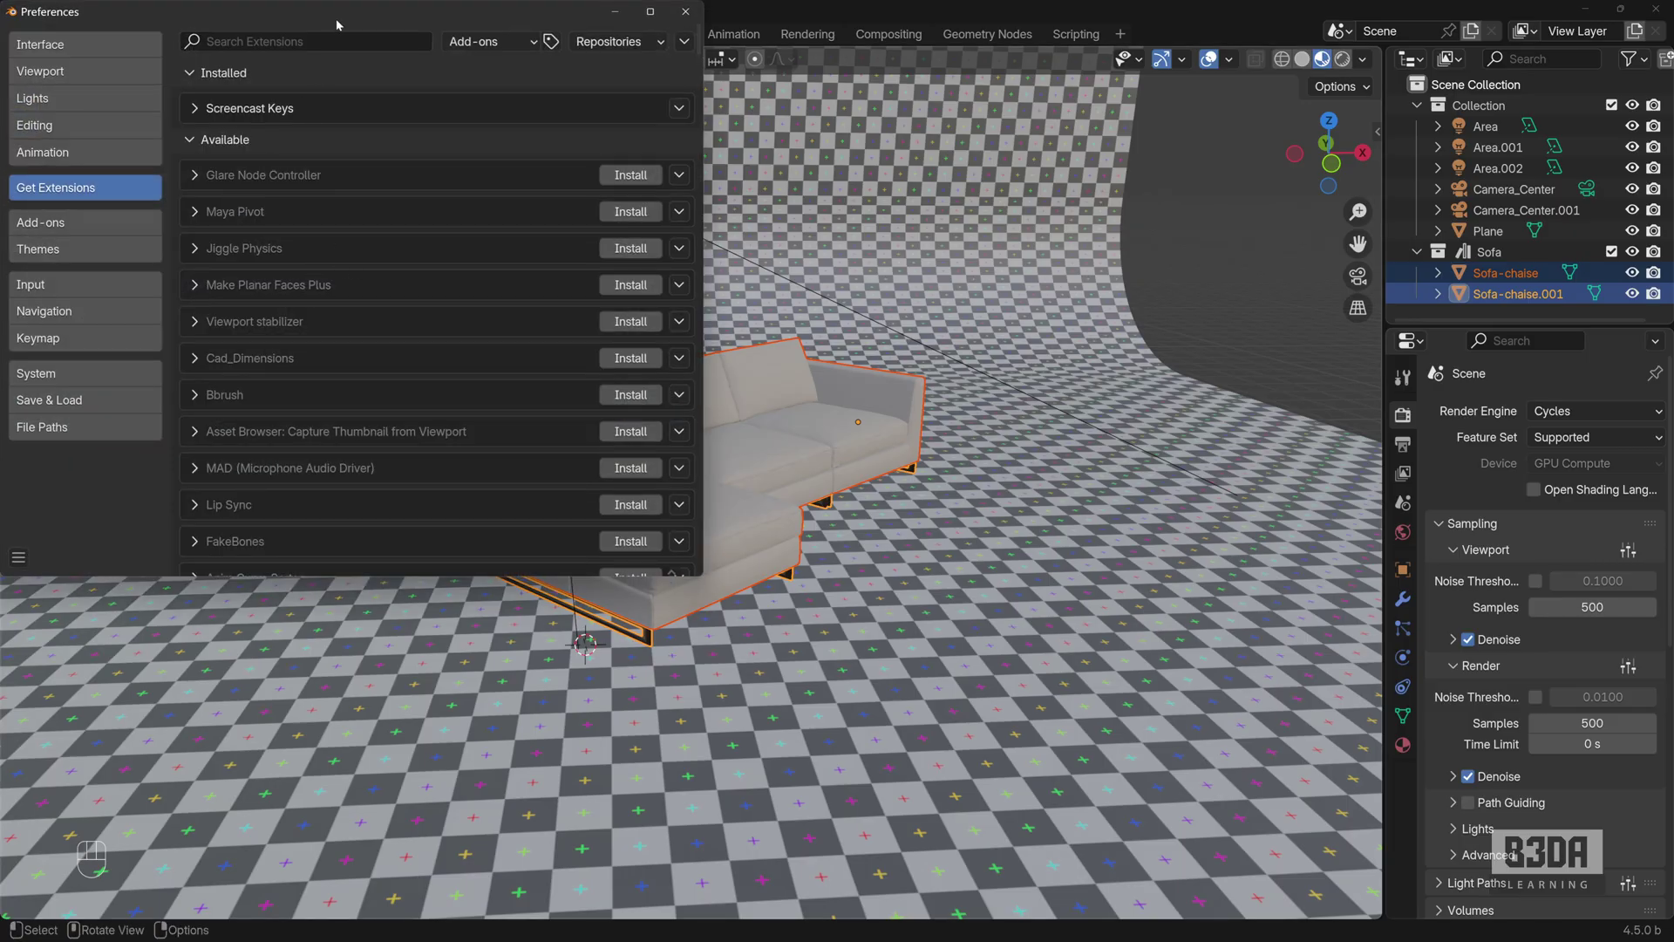
drag(338, 23, 760, 164)
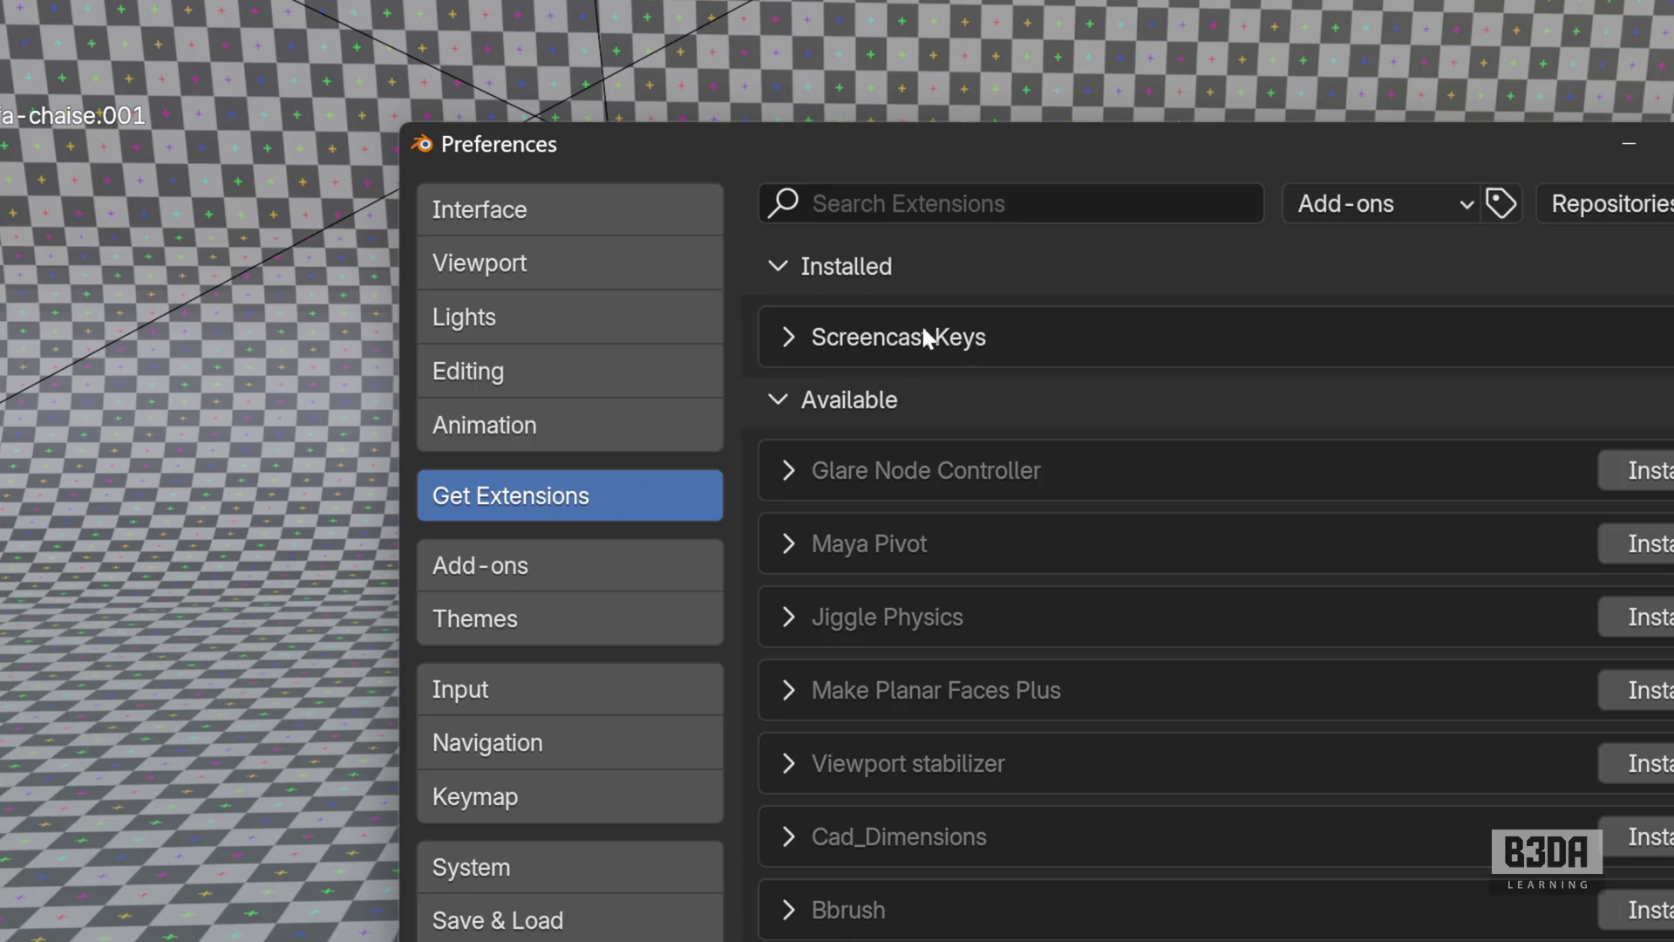
click(1018, 204)
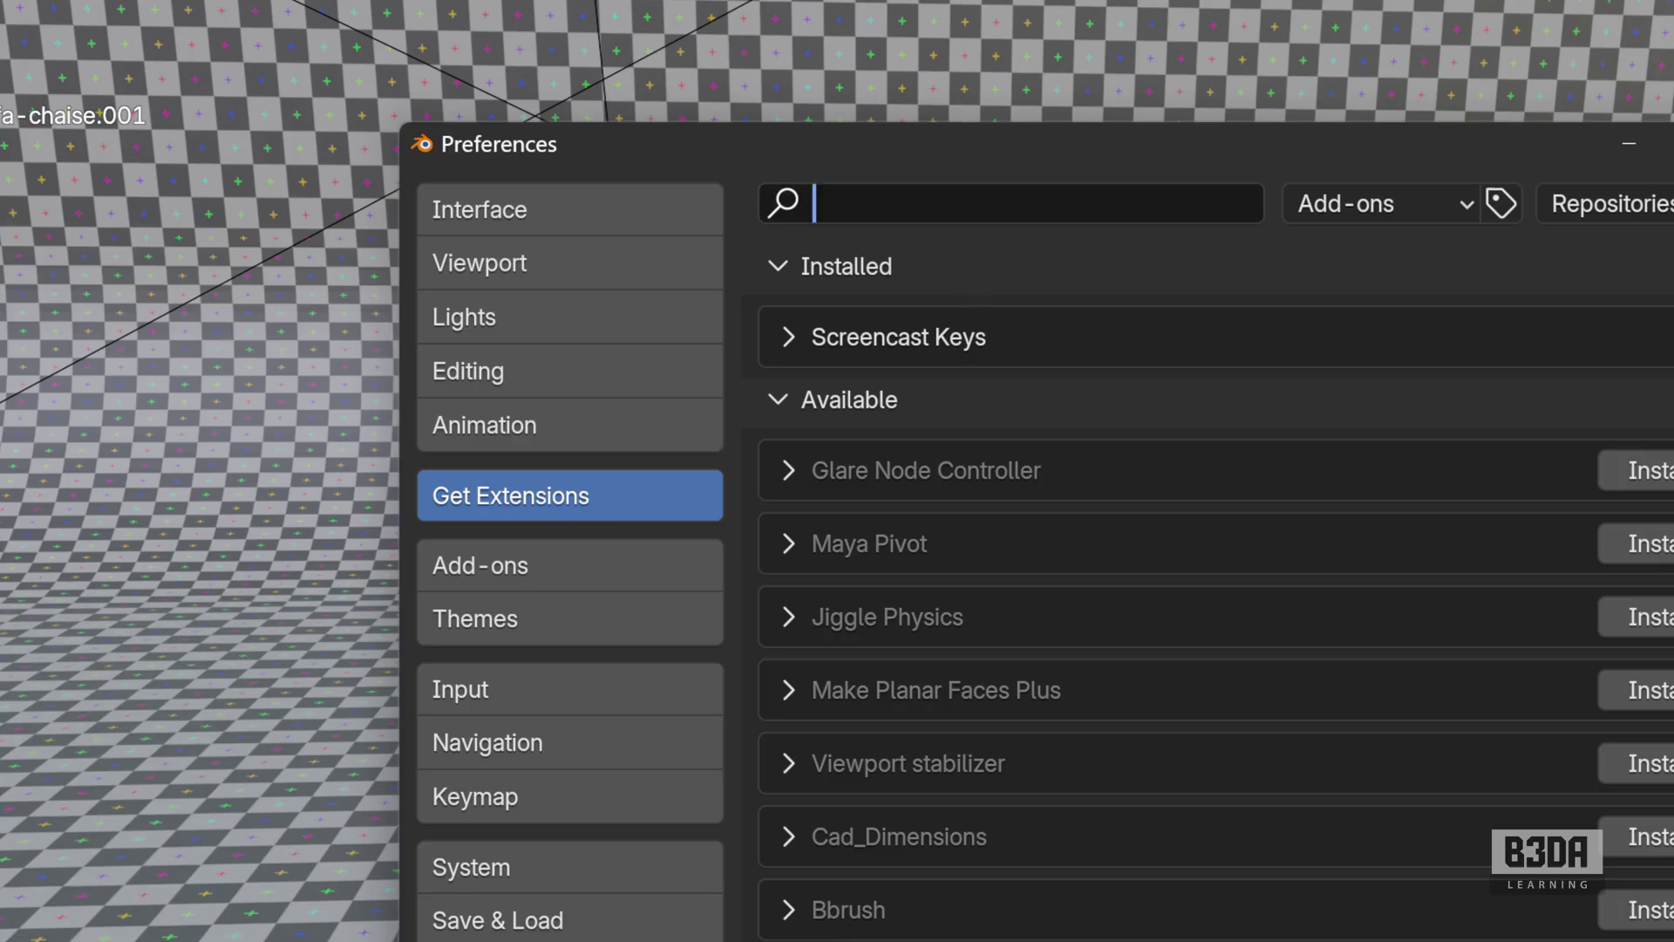
text(pdt)
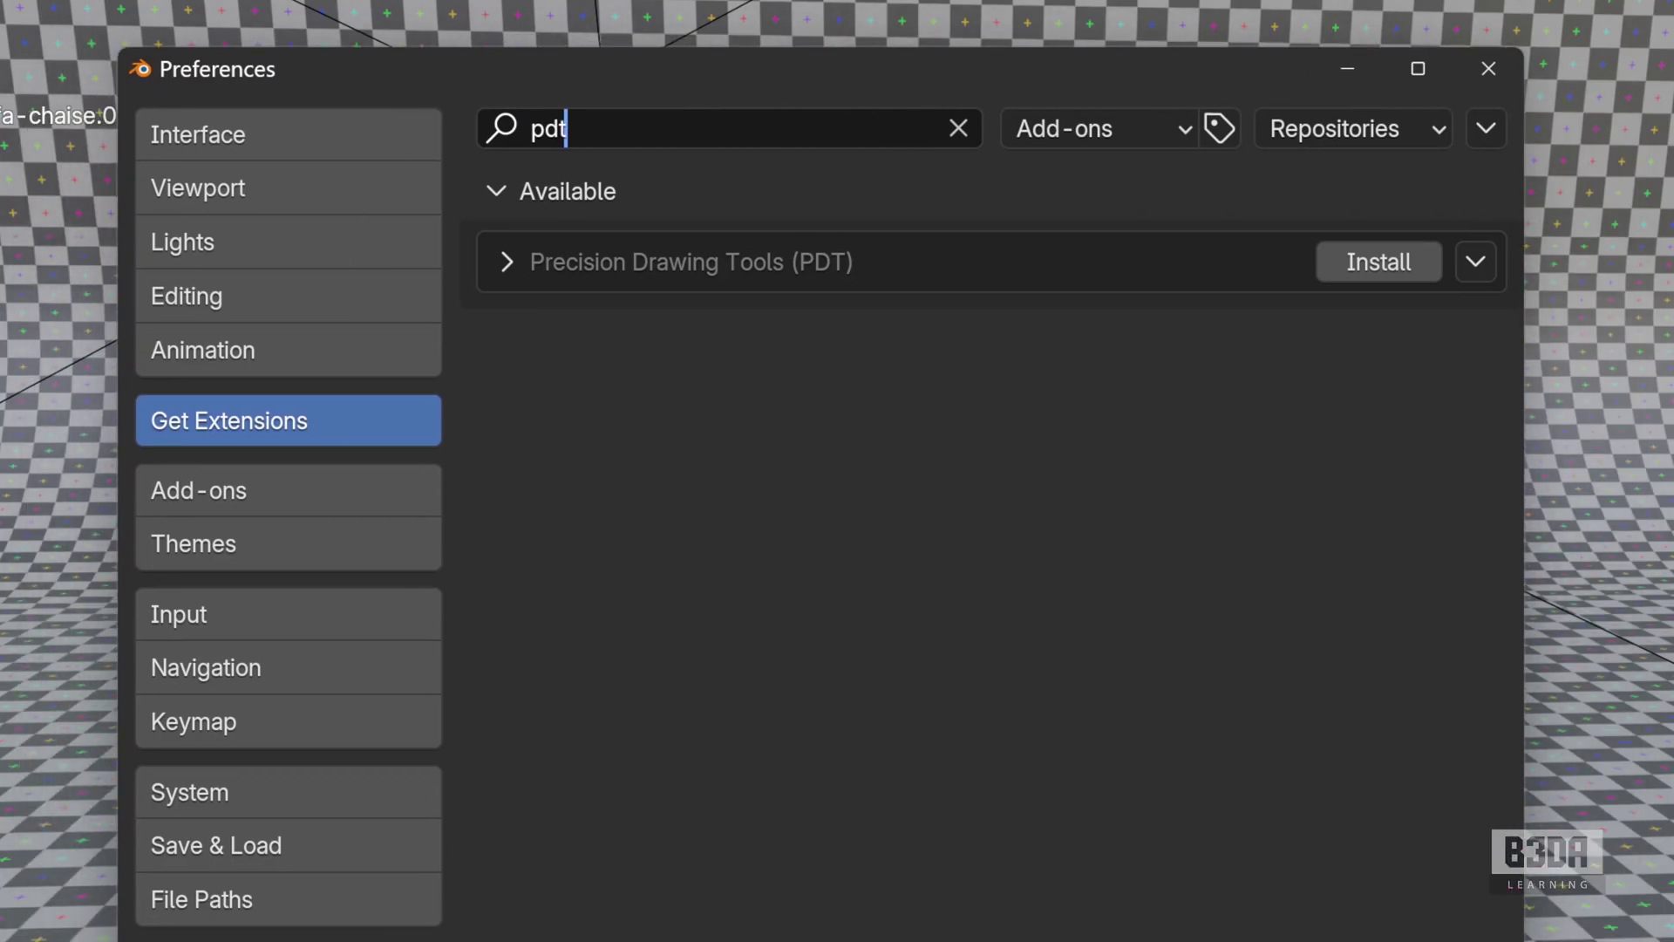
key(Return)
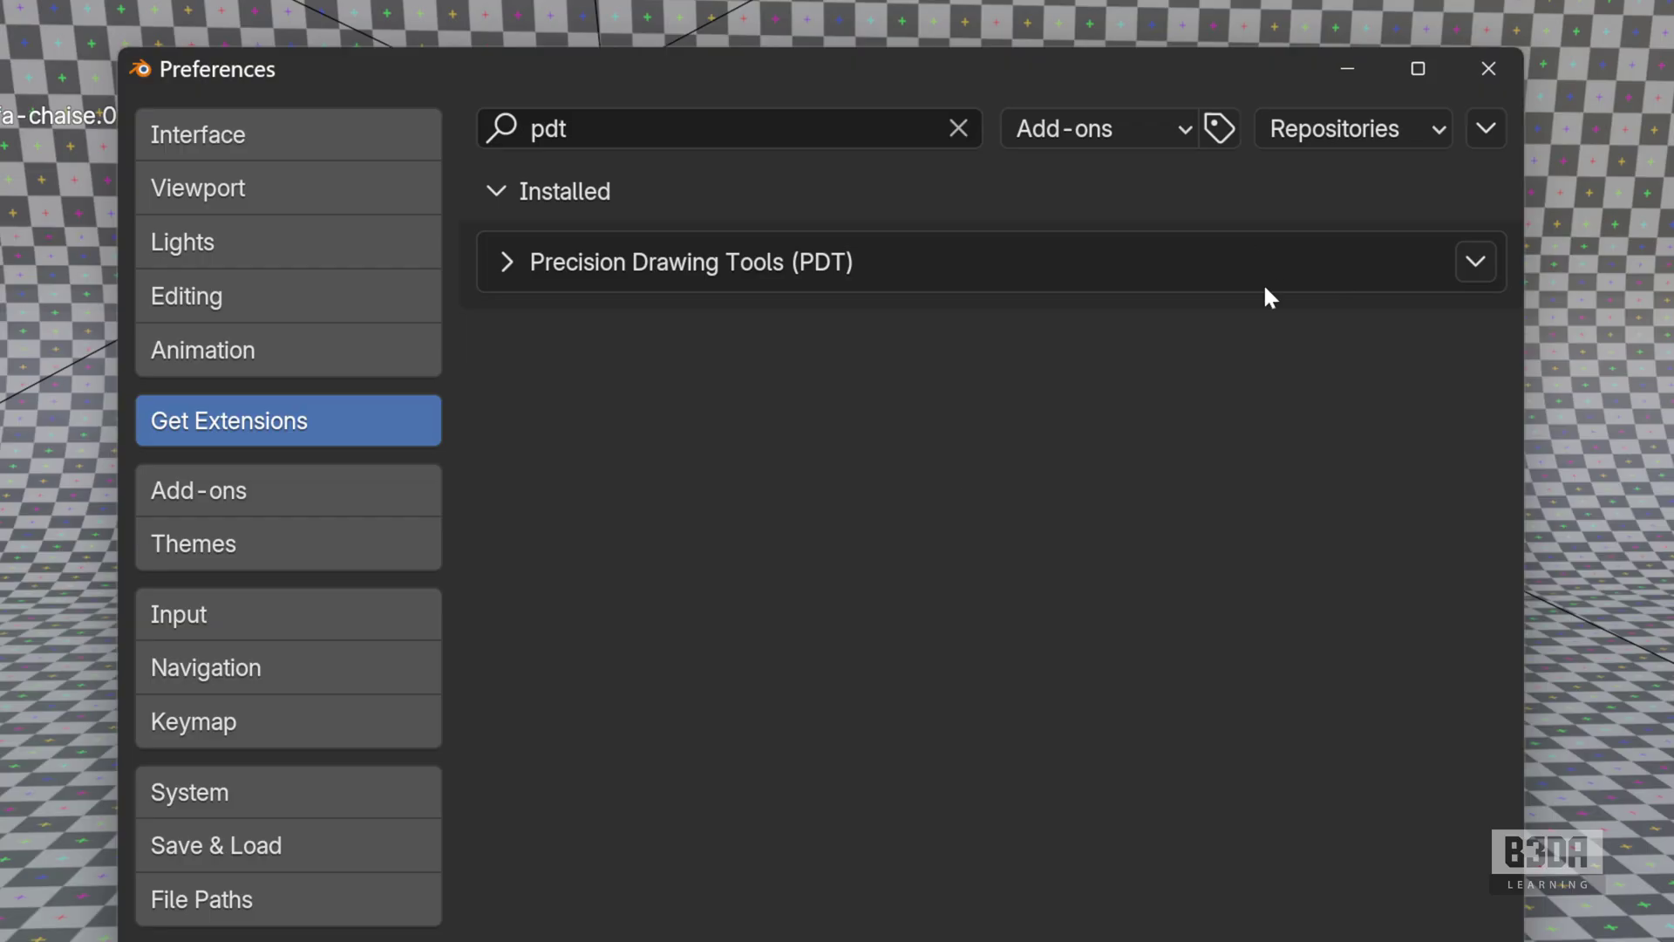
Check that Precision Drawing Tools (PDT) is enabled among the add-ons, and close Preferences
click(315, 494)
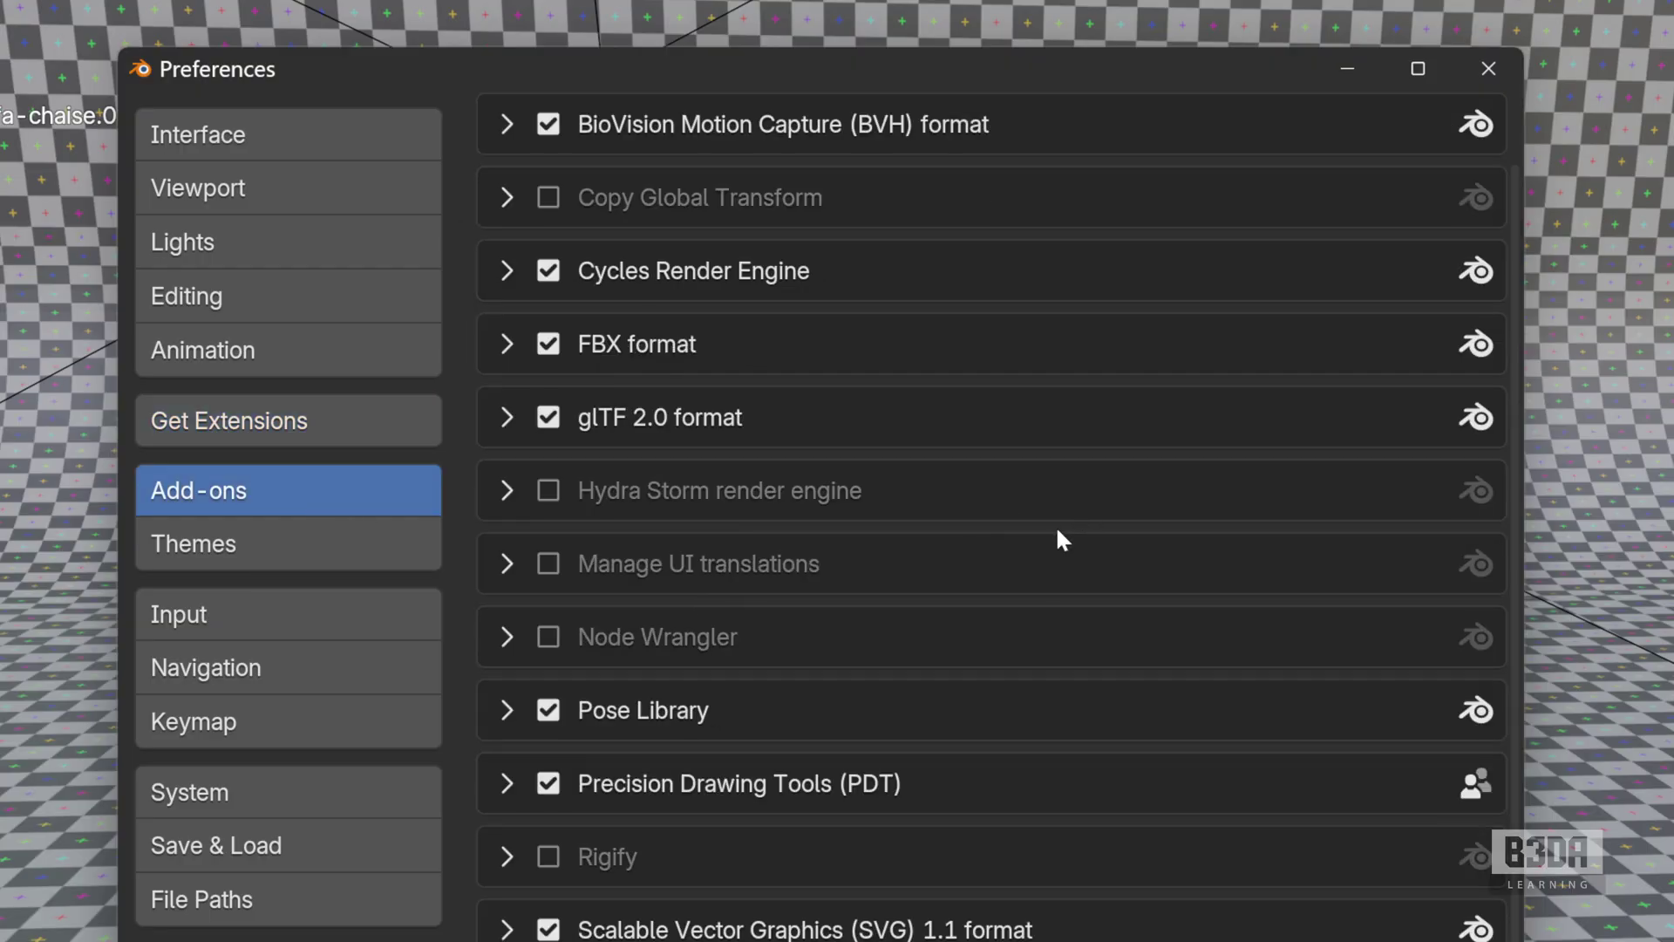
mouse_move(1276, 596)
mouse_down()
mouse_move(943, 761)
mouse_move(924, 789)
mouse_up()
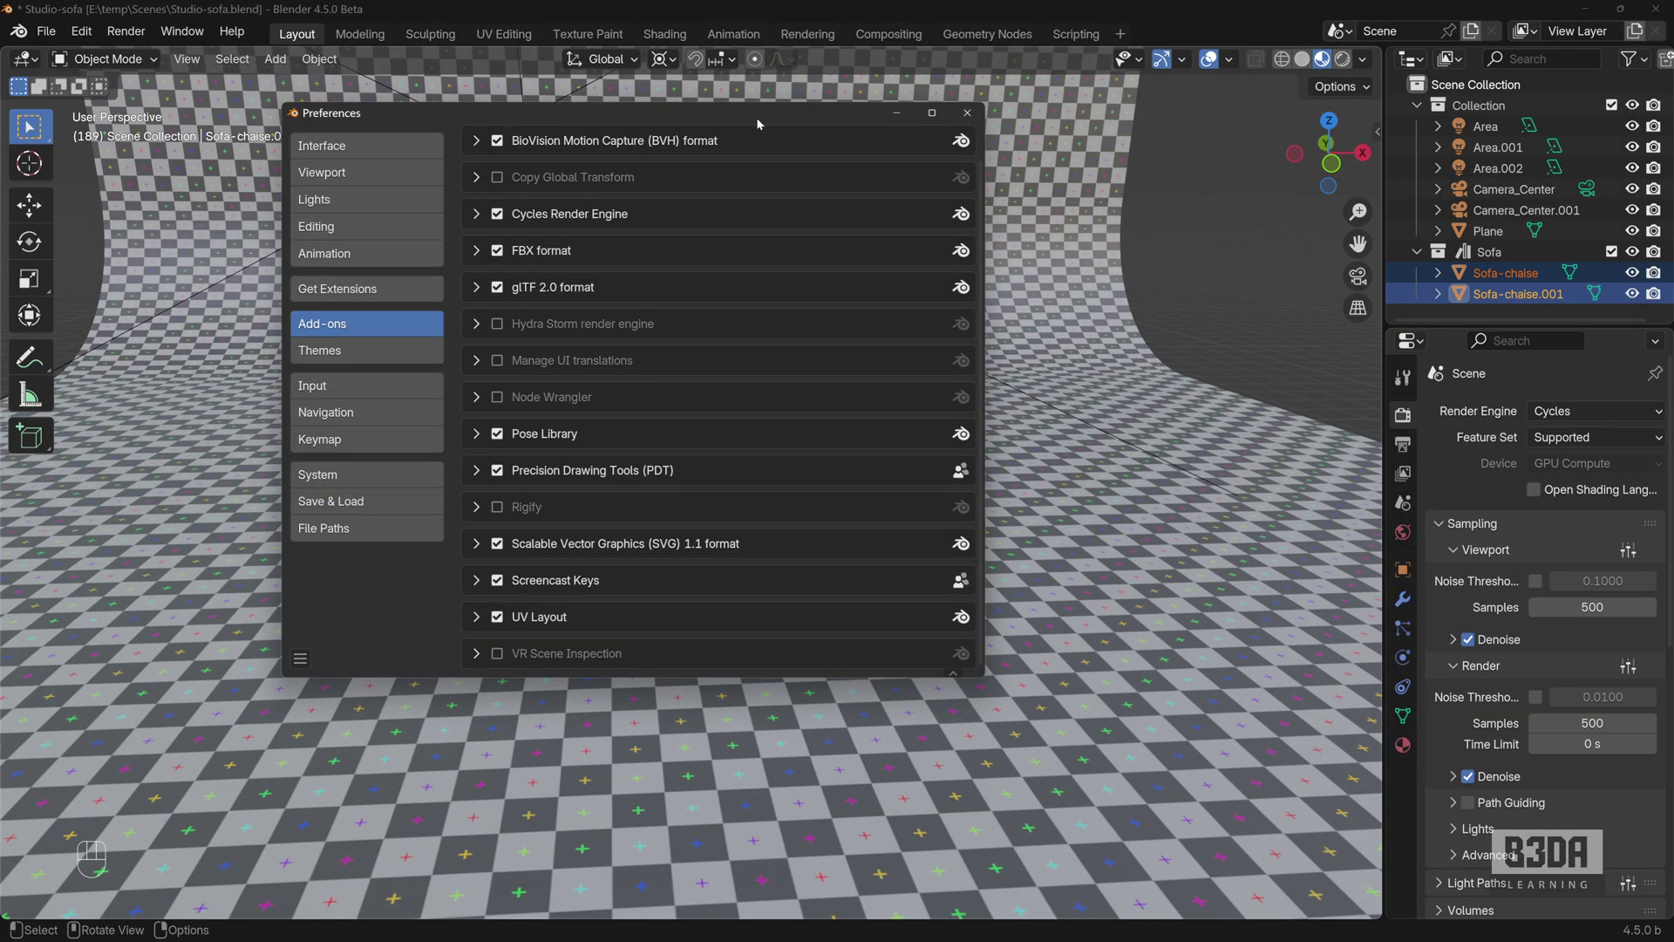
click(968, 114)
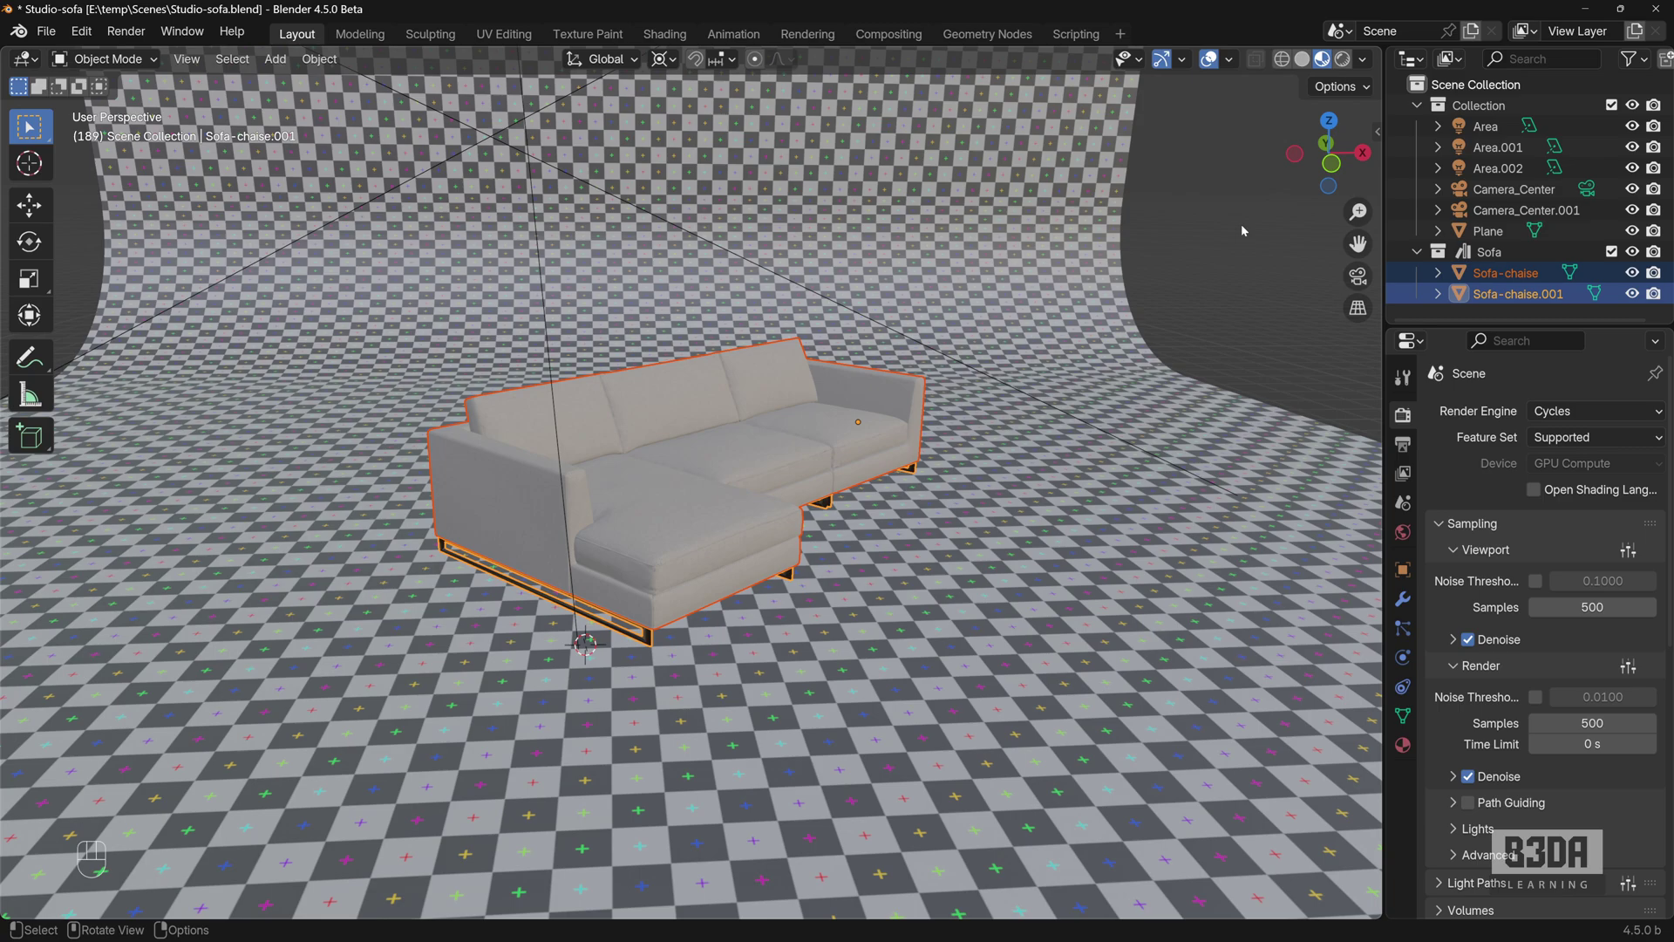
Show the PDT tools beside the 3D viewport and widen the area that holds them
click(1377, 131)
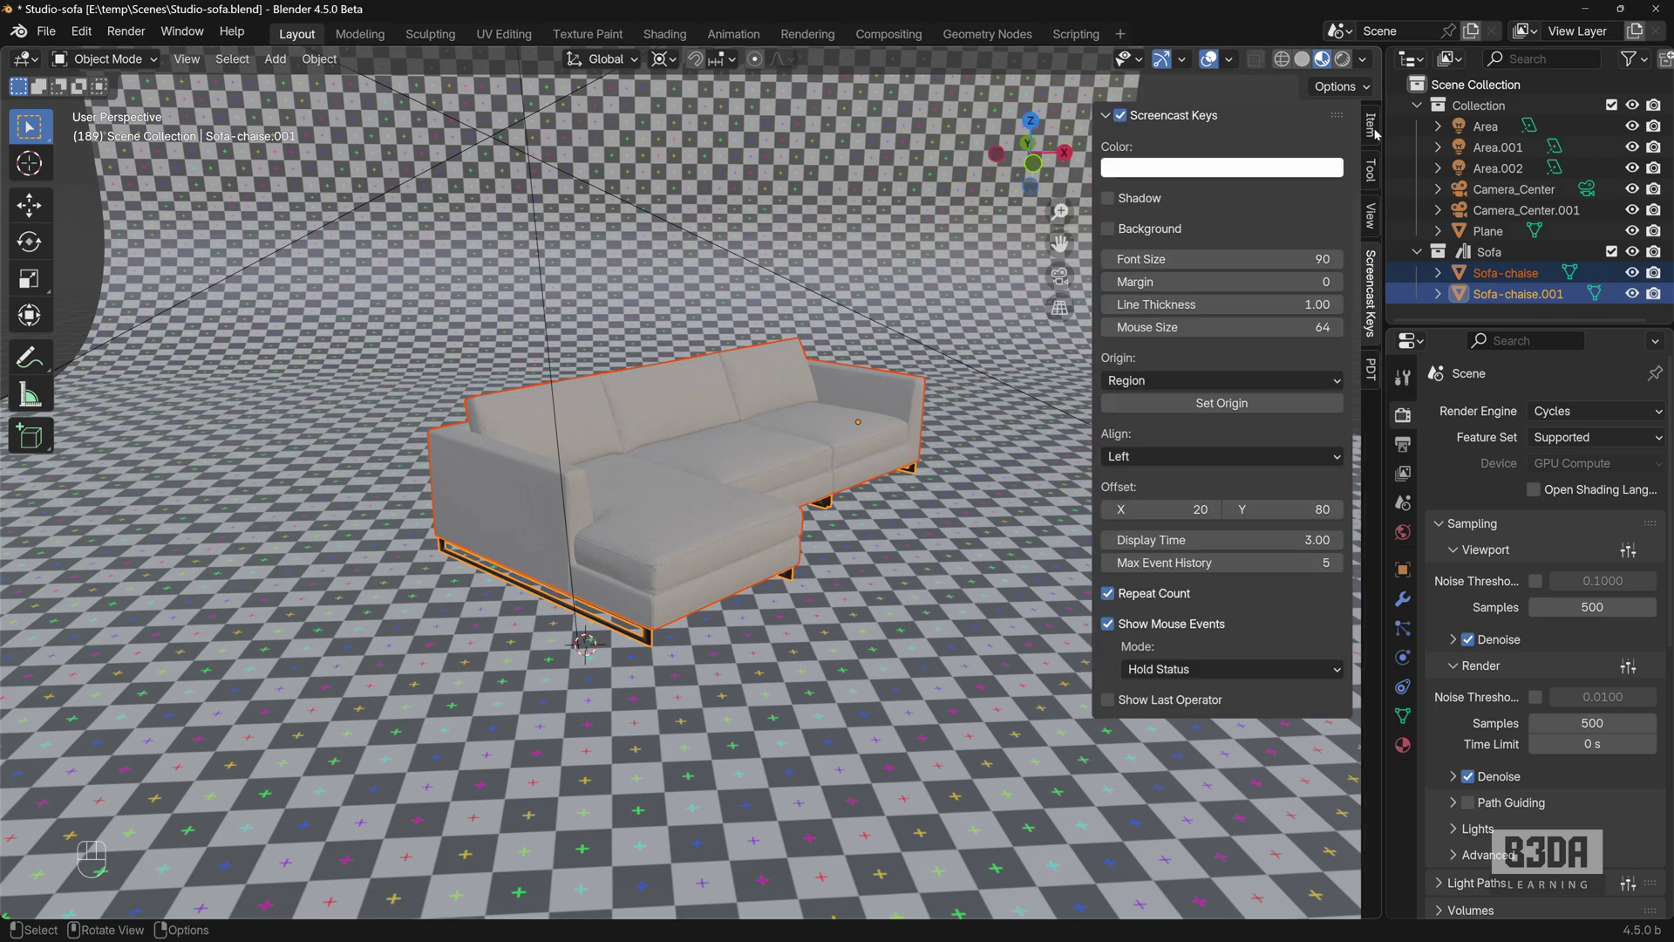
key(shift)
key(shift+alt+o)
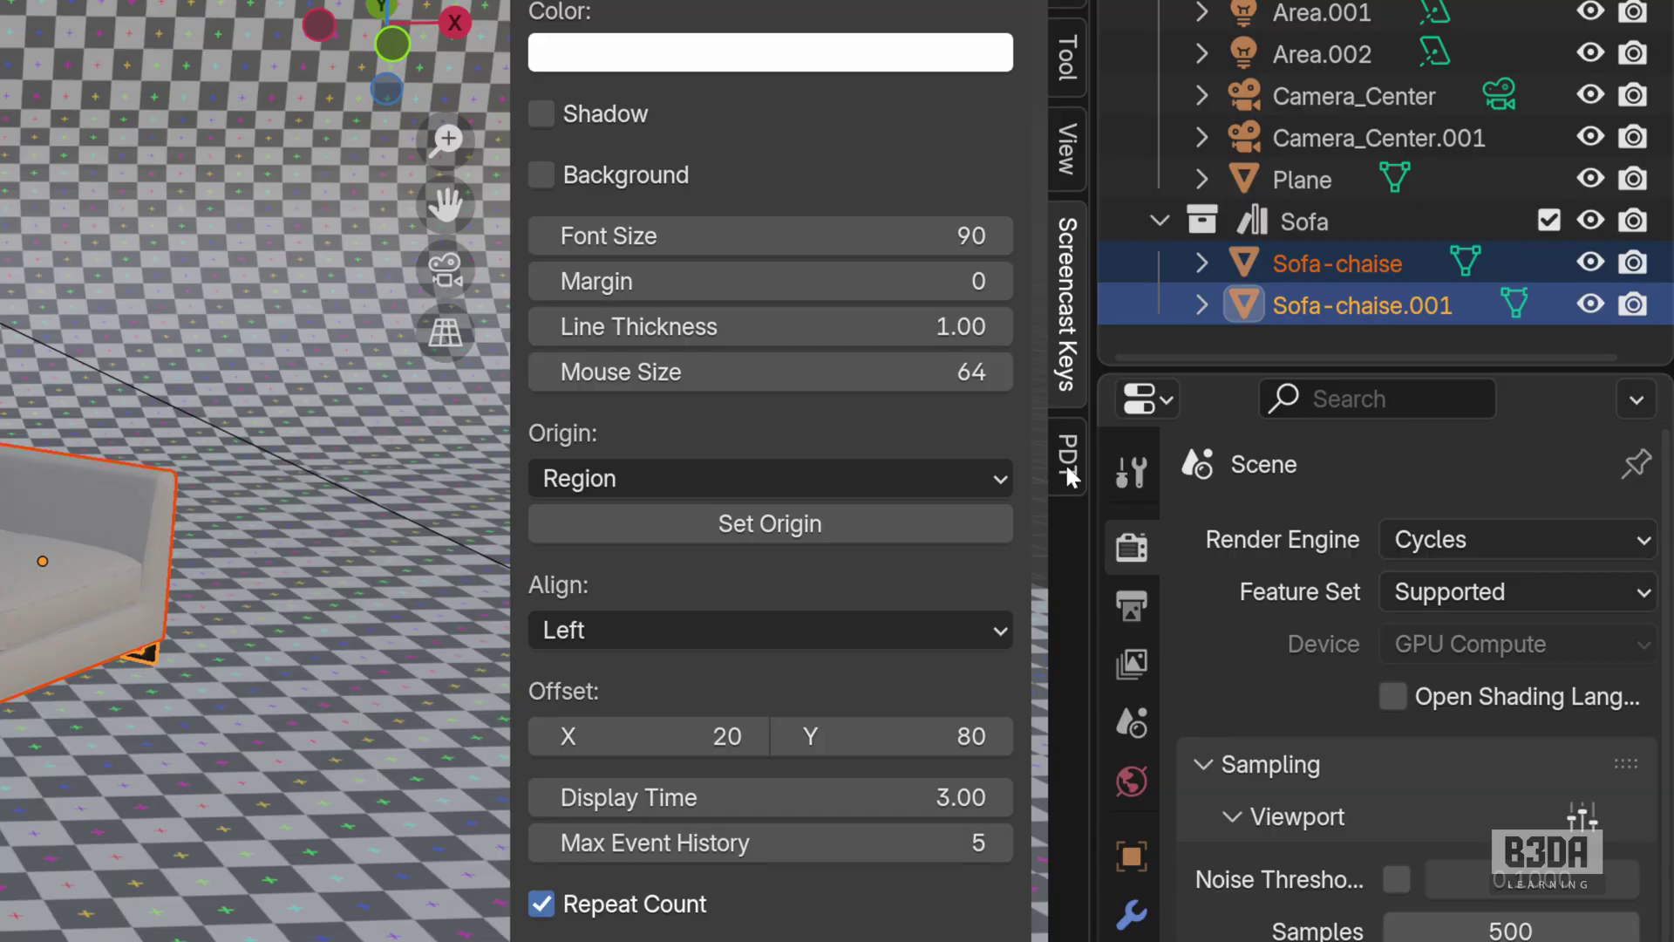
click(1066, 458)
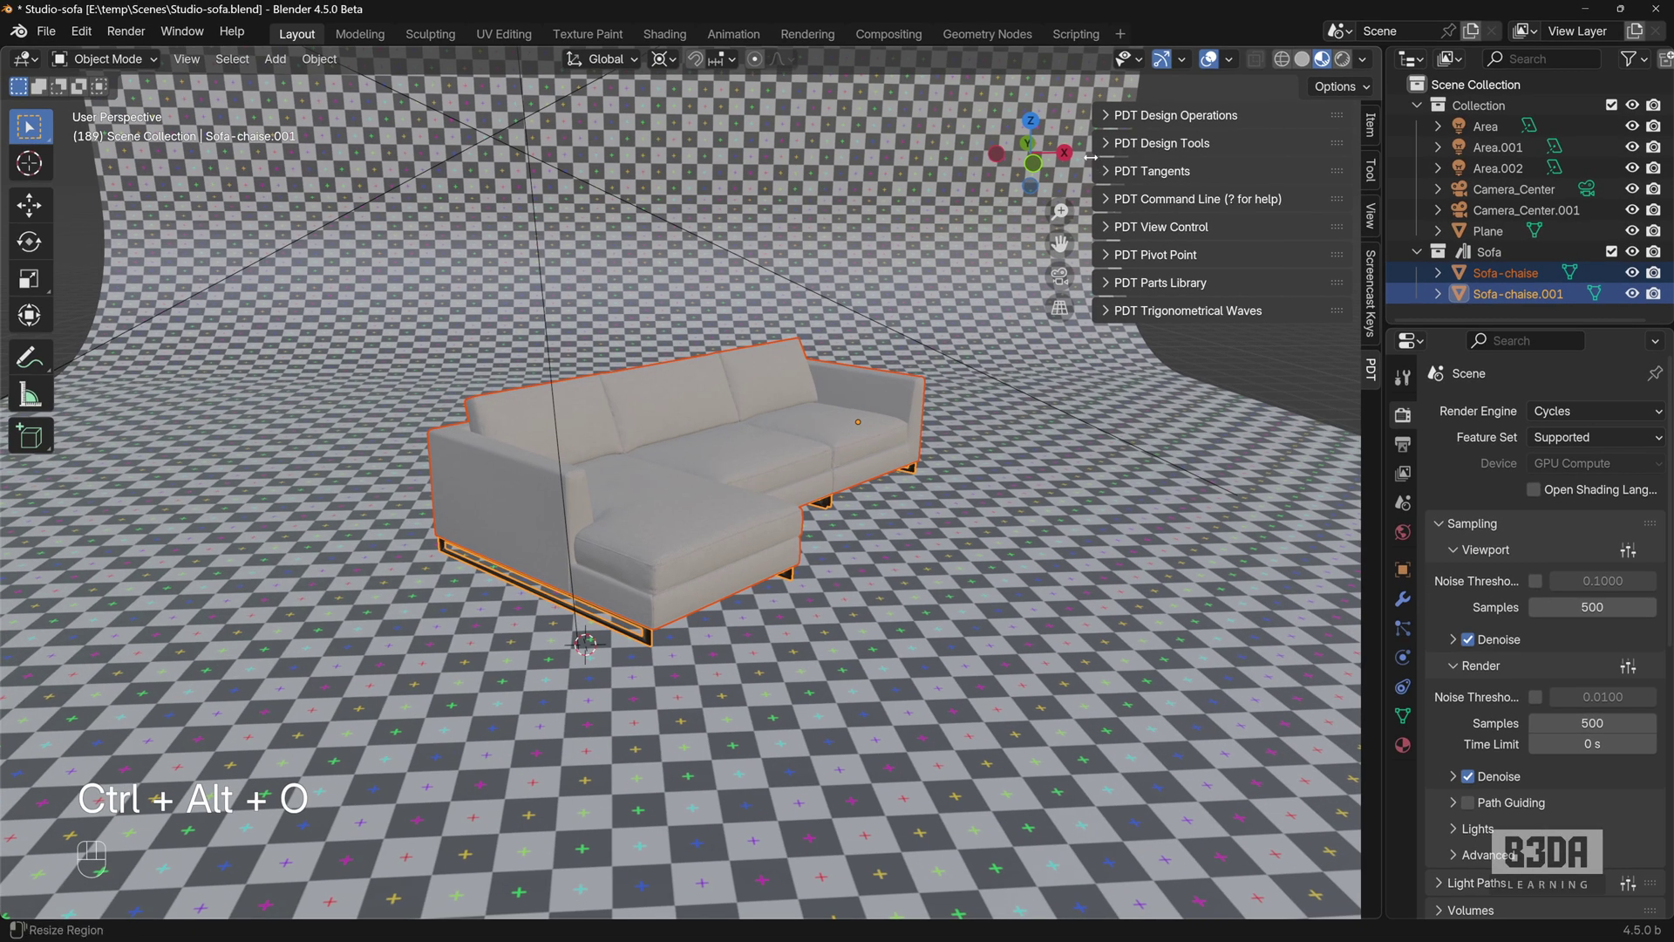
drag(1090, 157, 1009, 161)
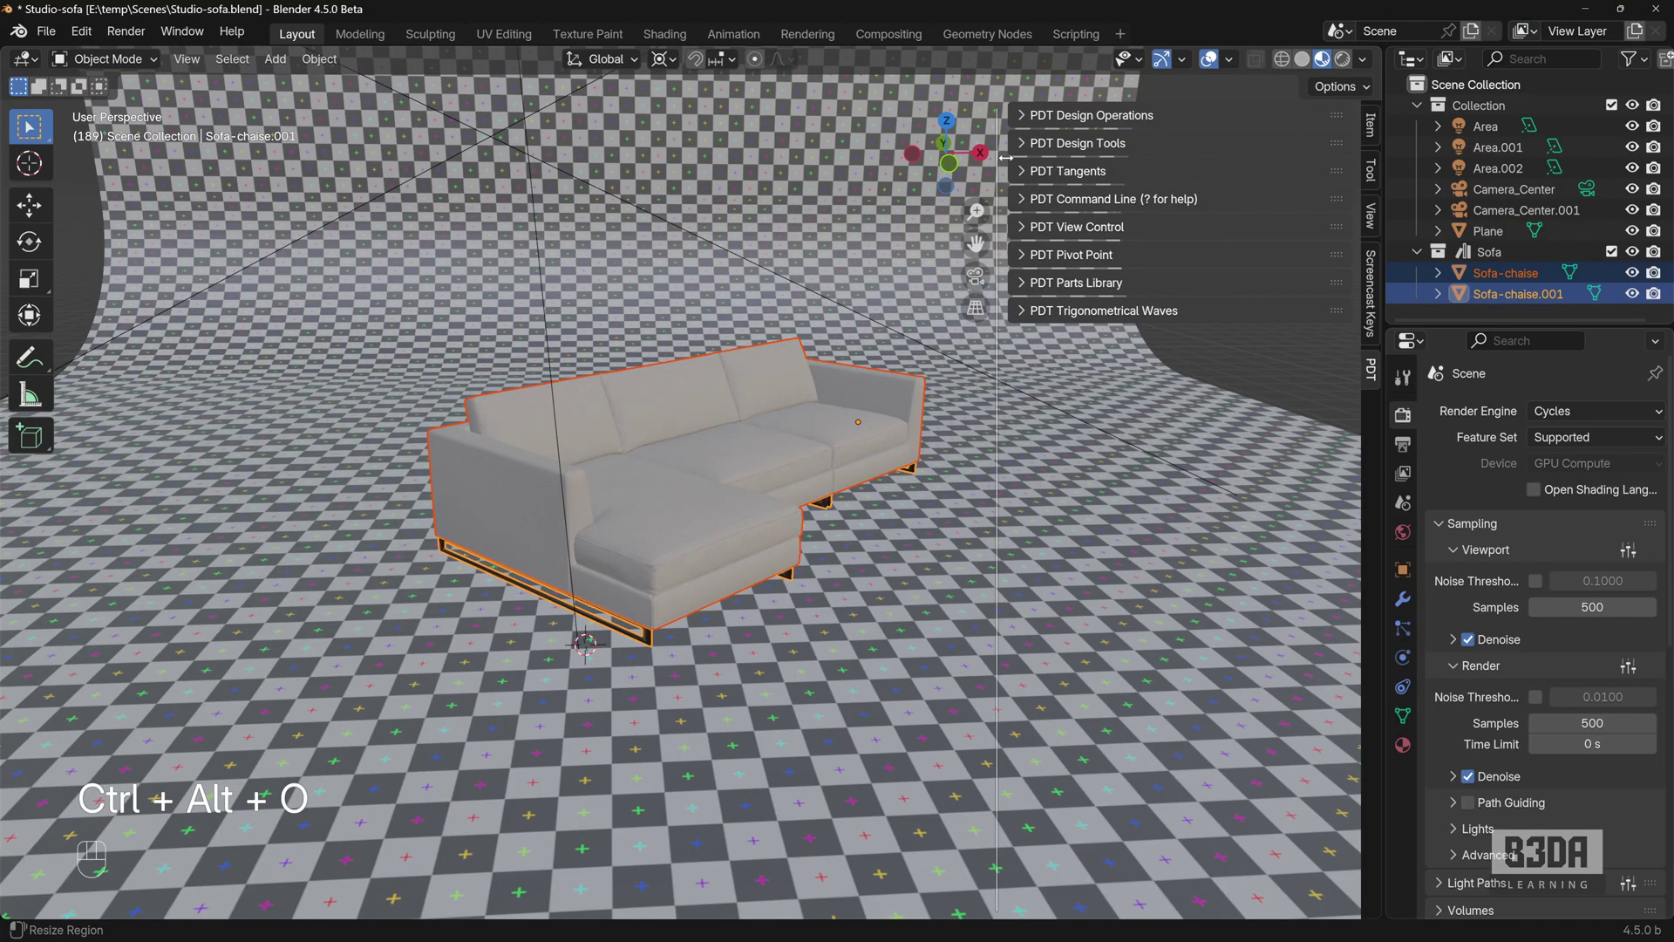
Expand all PDT sections from Trigonometrical Waves up to Design Operations, and return to the Design Operations settings
click(1025, 311)
click(1024, 283)
click(1024, 255)
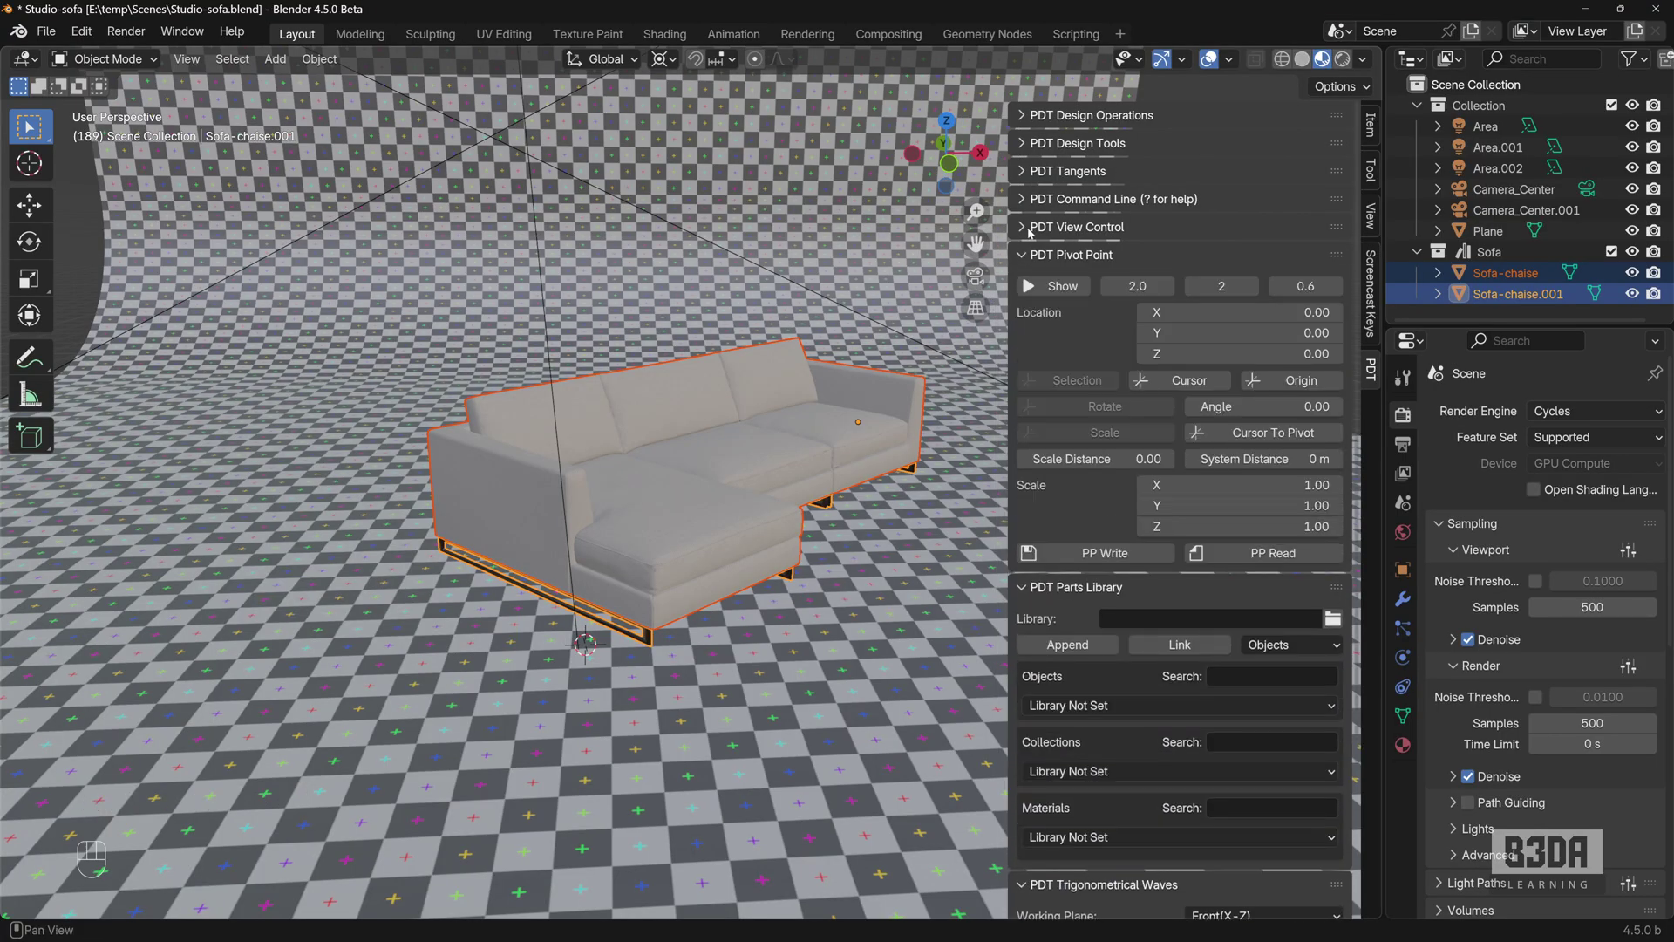
click(1026, 228)
click(1025, 199)
click(1026, 171)
click(1025, 144)
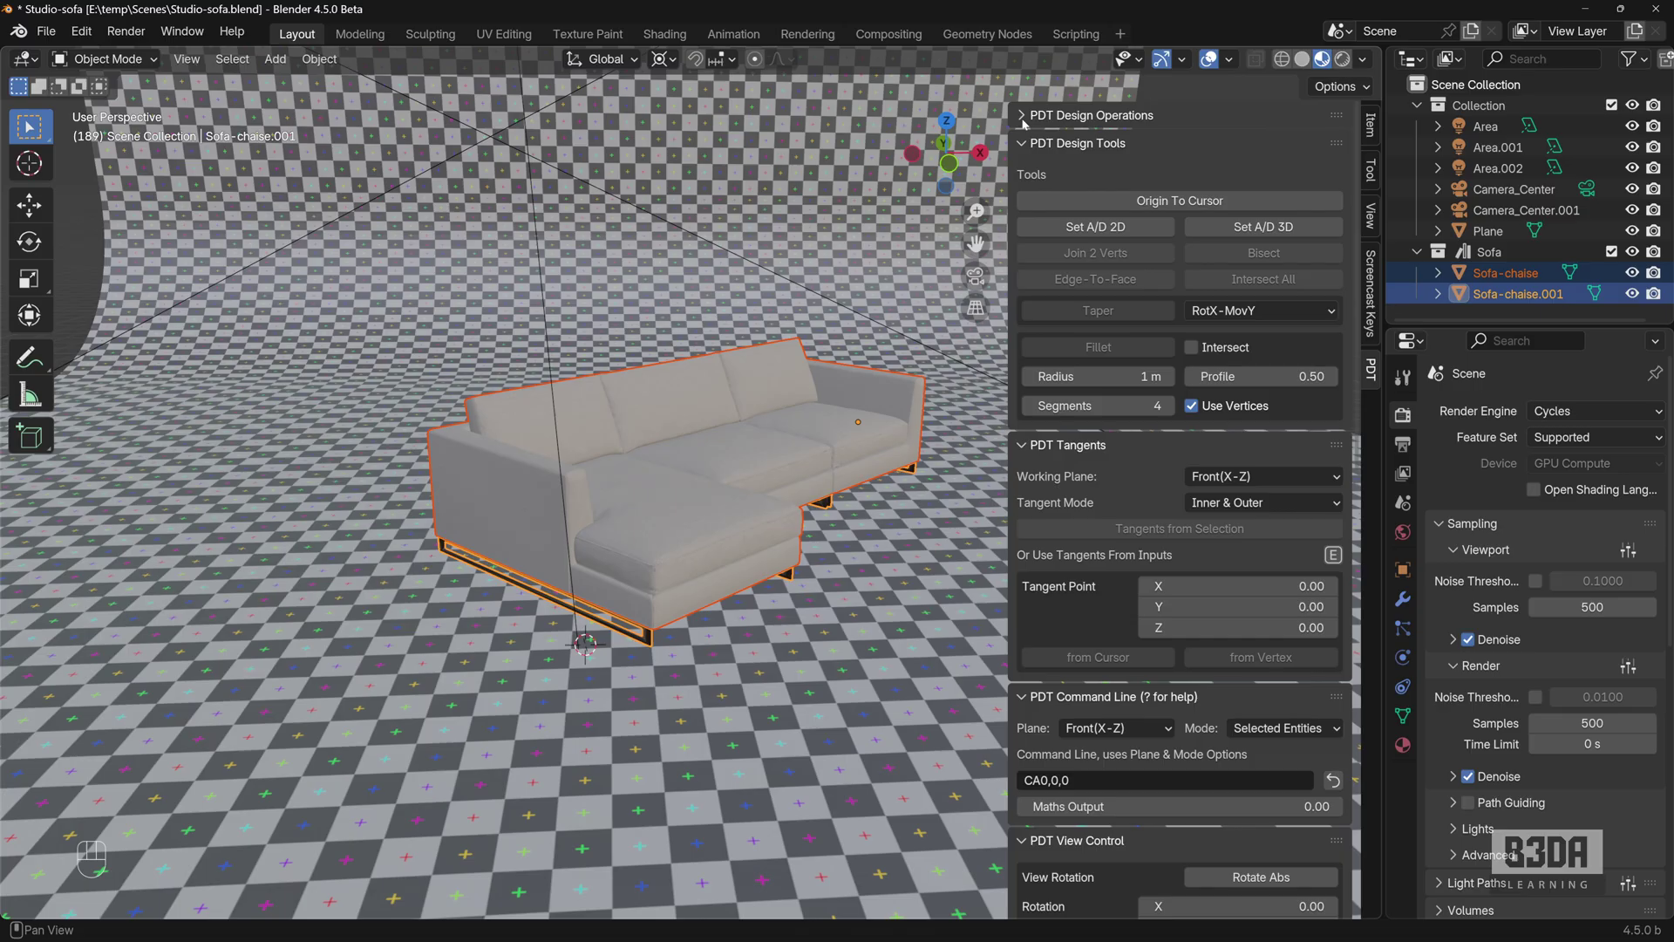
click(1024, 116)
scroll(1255, 232, down, 3)
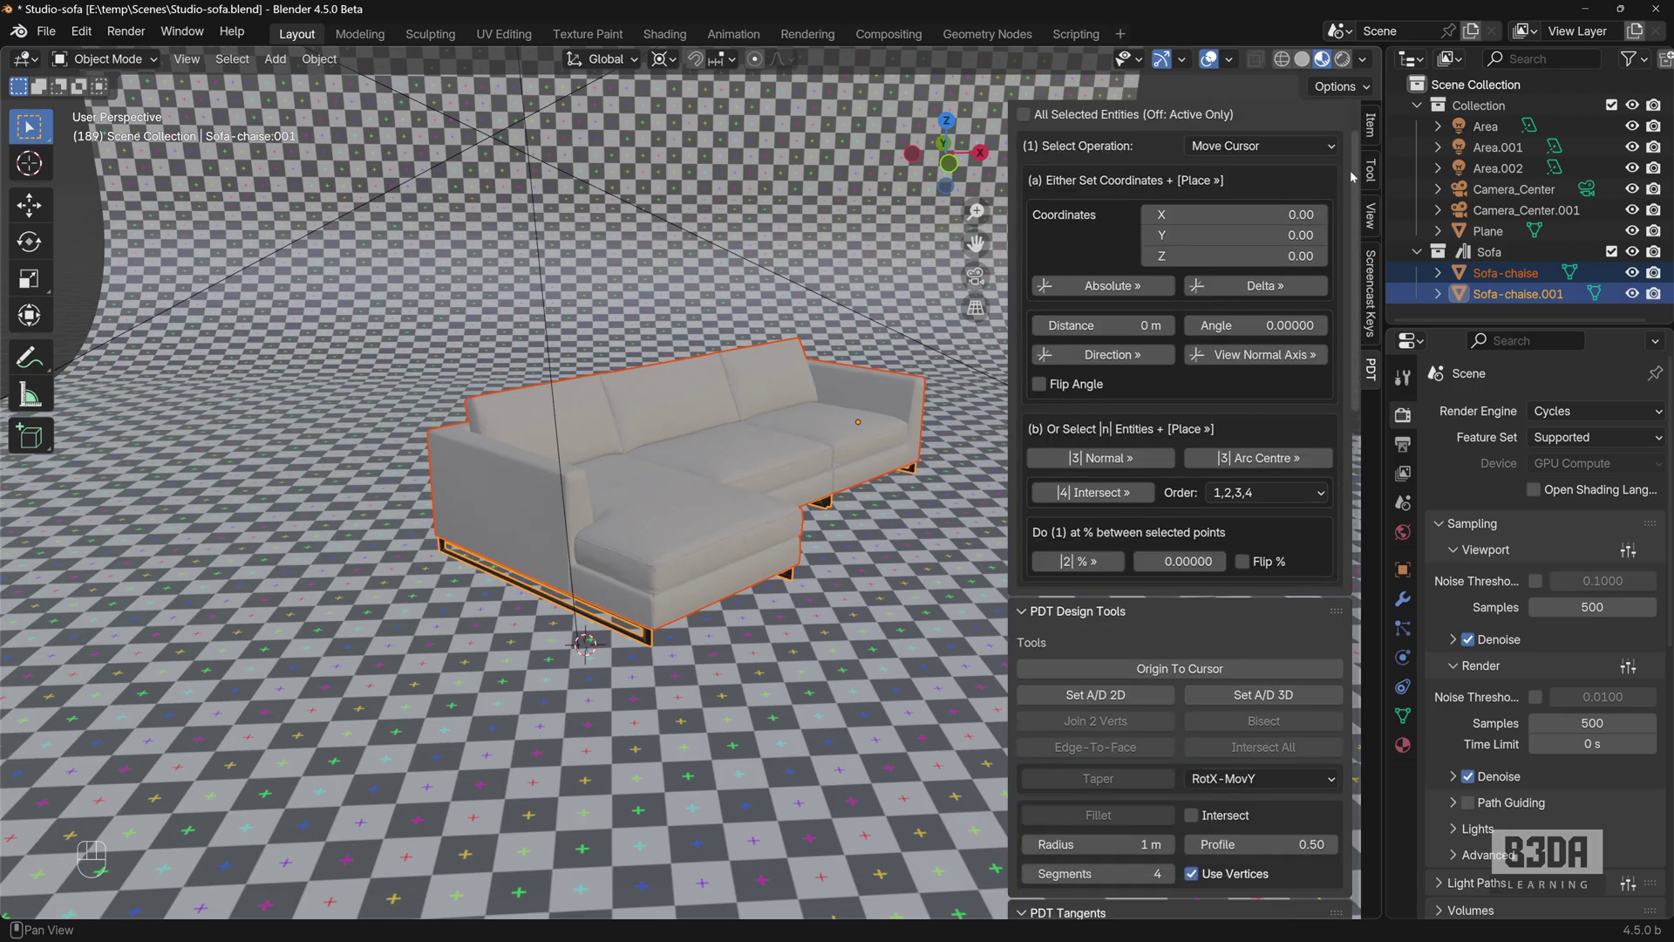
mouse_move(1353, 177)
mouse_down()
mouse_move(1356, 673)
mouse_move(1331, 154)
mouse_up()
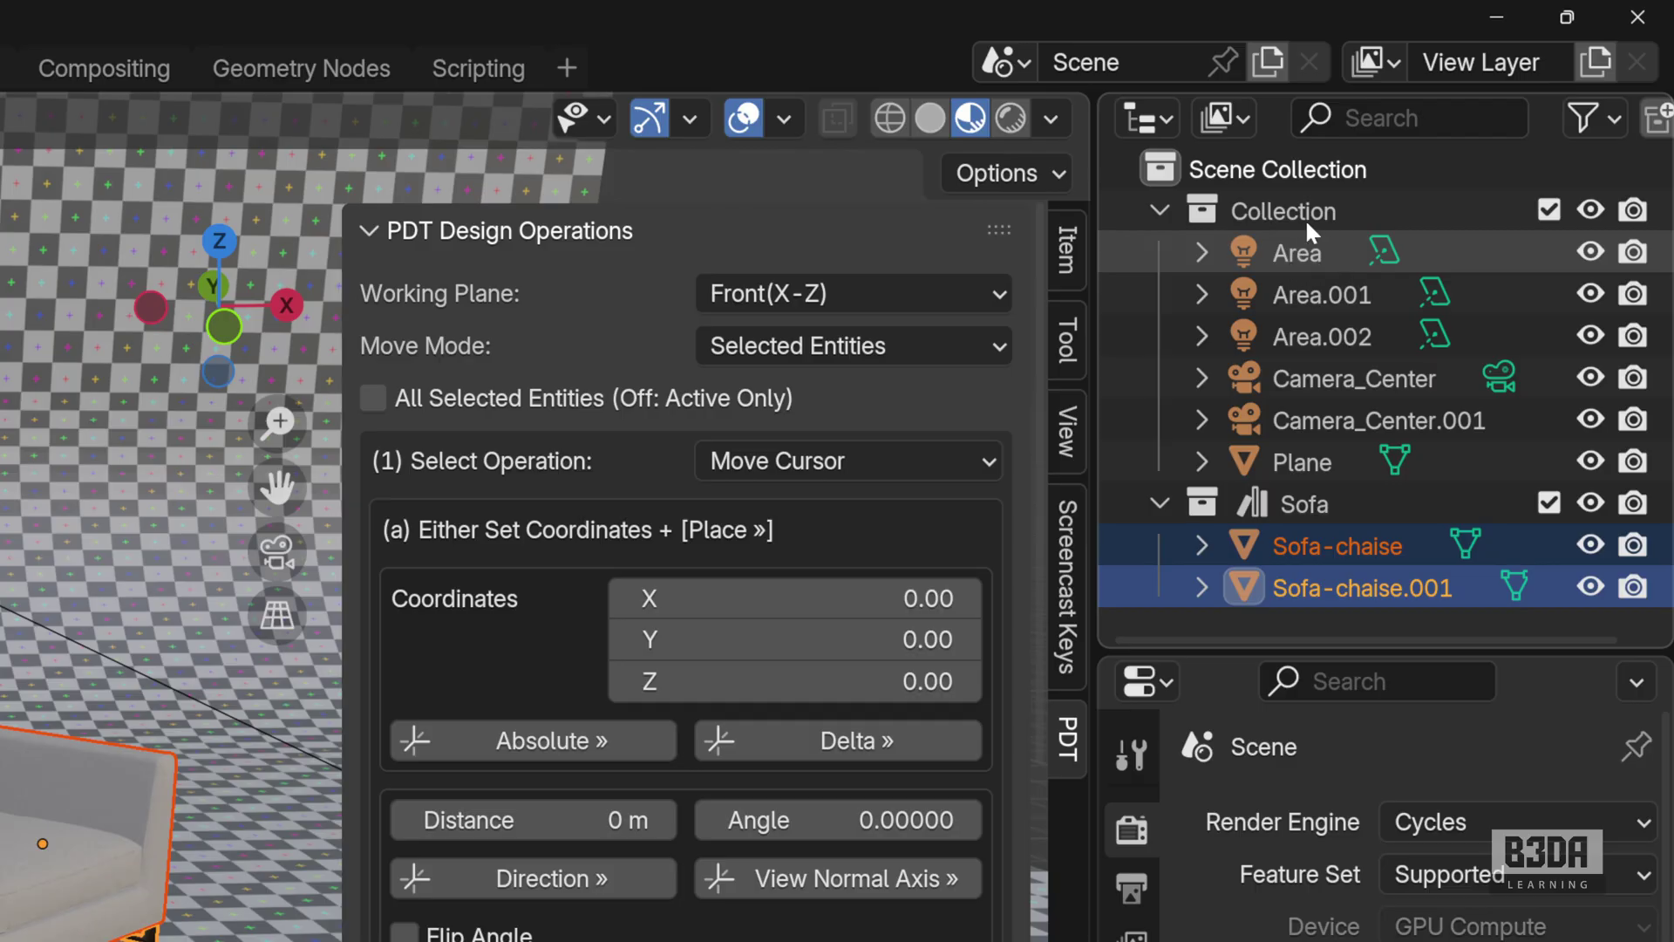
Set the PDT working plane to Top(X-Y) and the design operation to Move Entities
drag(1304, 218, 1024, 289)
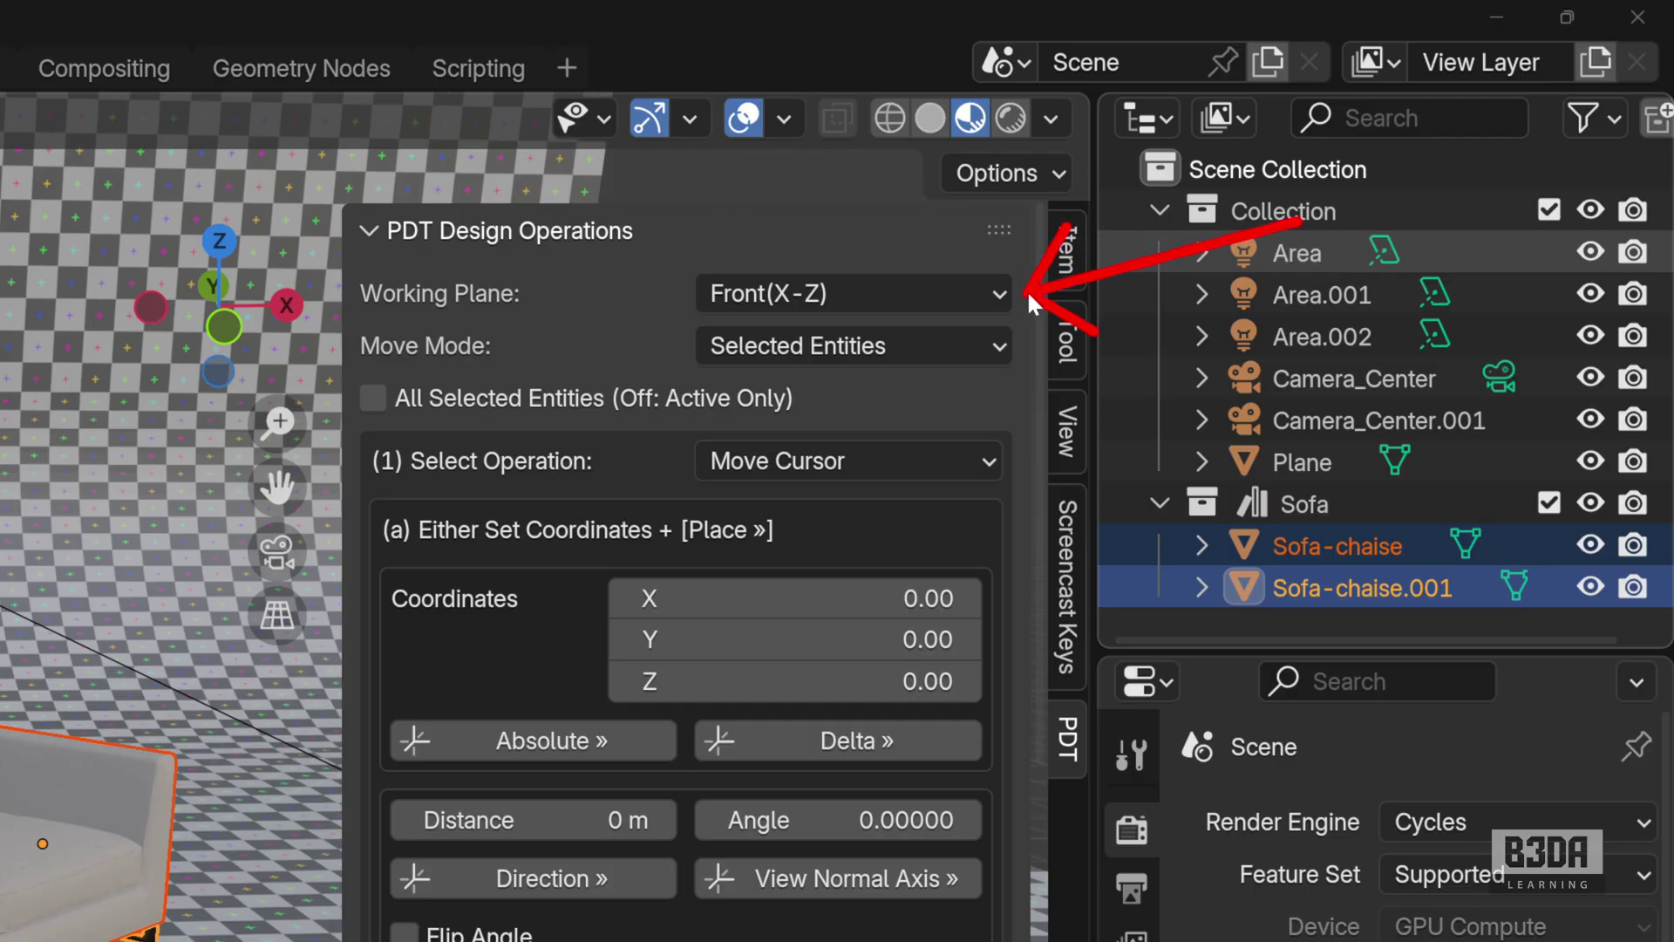
drag(1281, 486, 1016, 456)
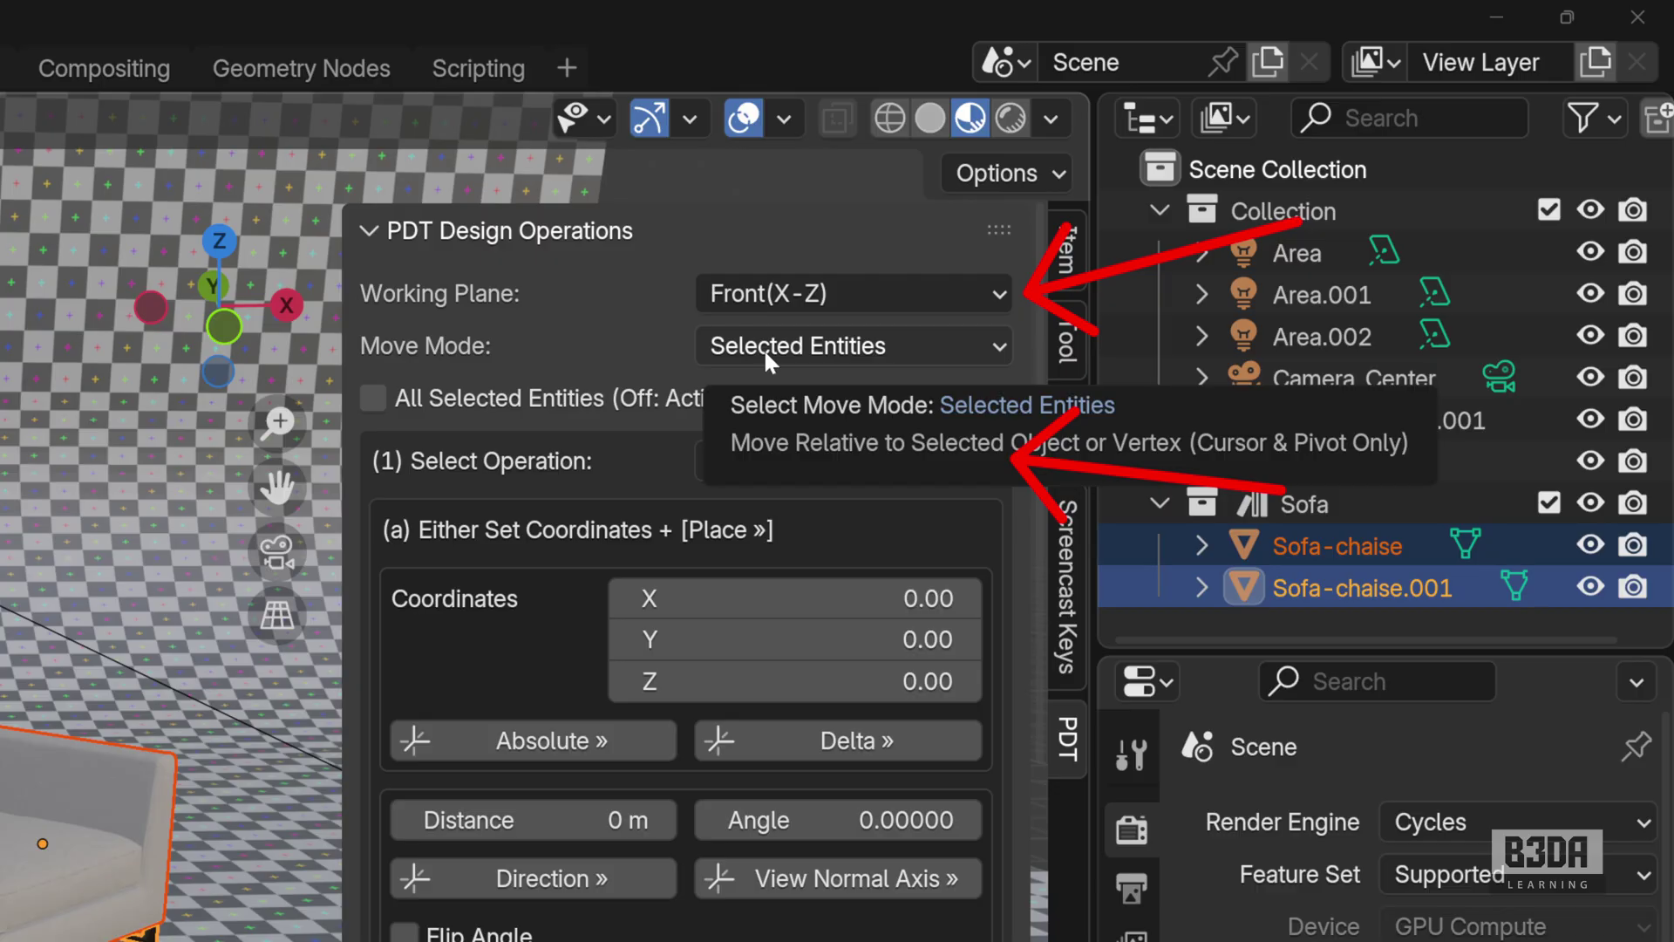
click(907, 285)
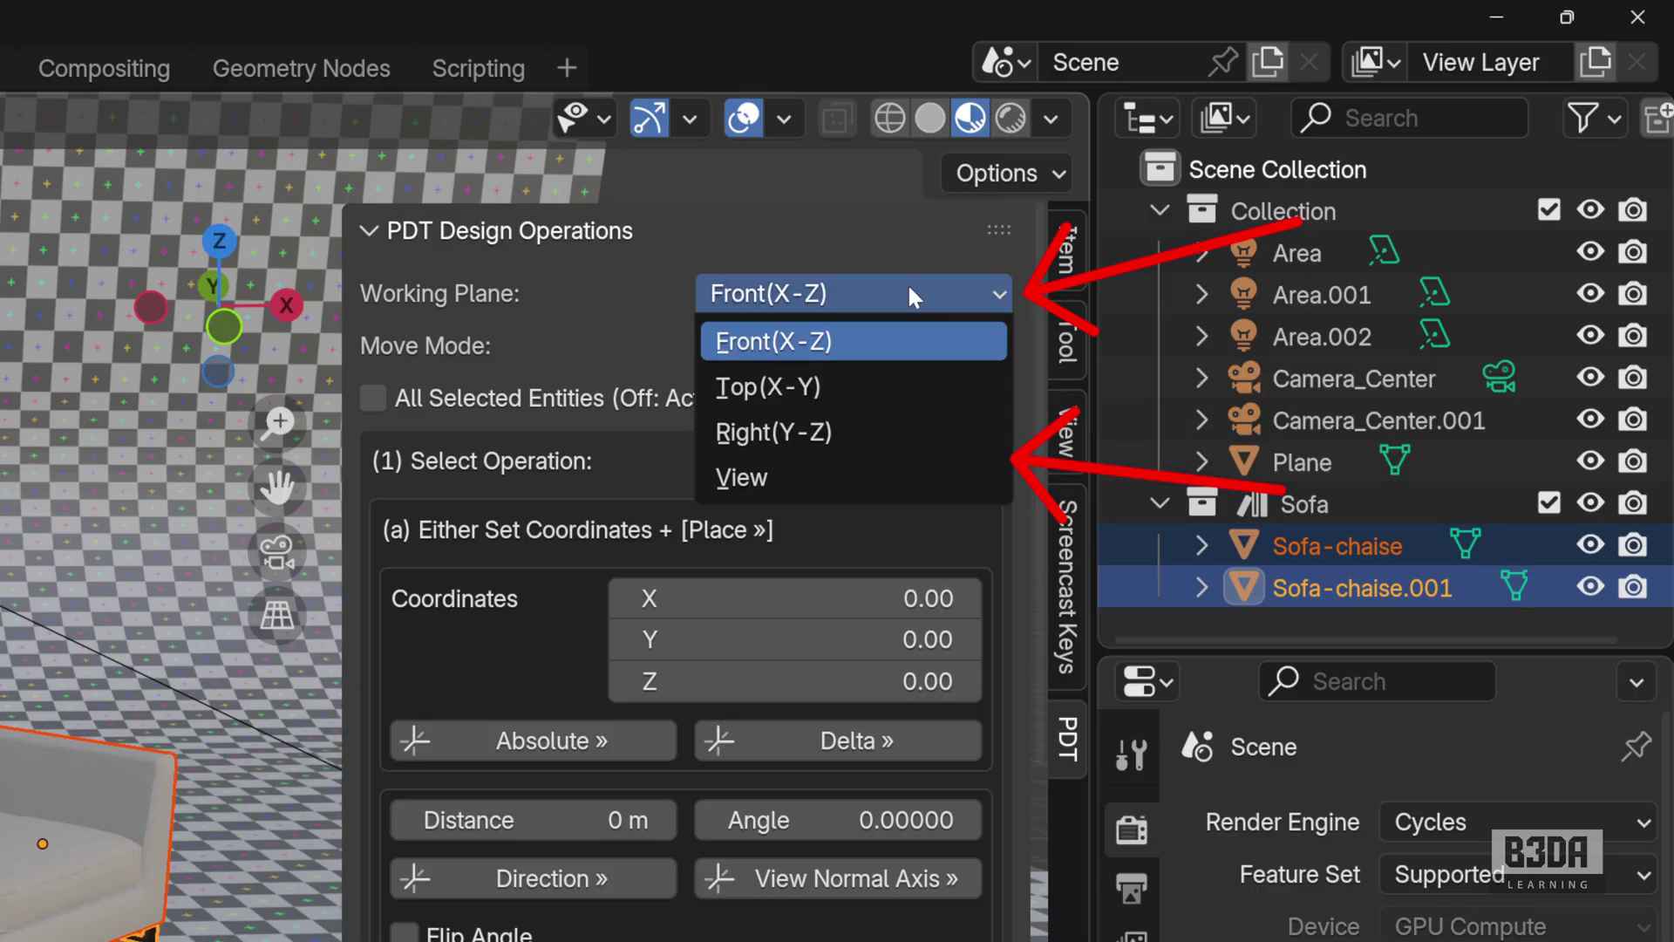
click(842, 393)
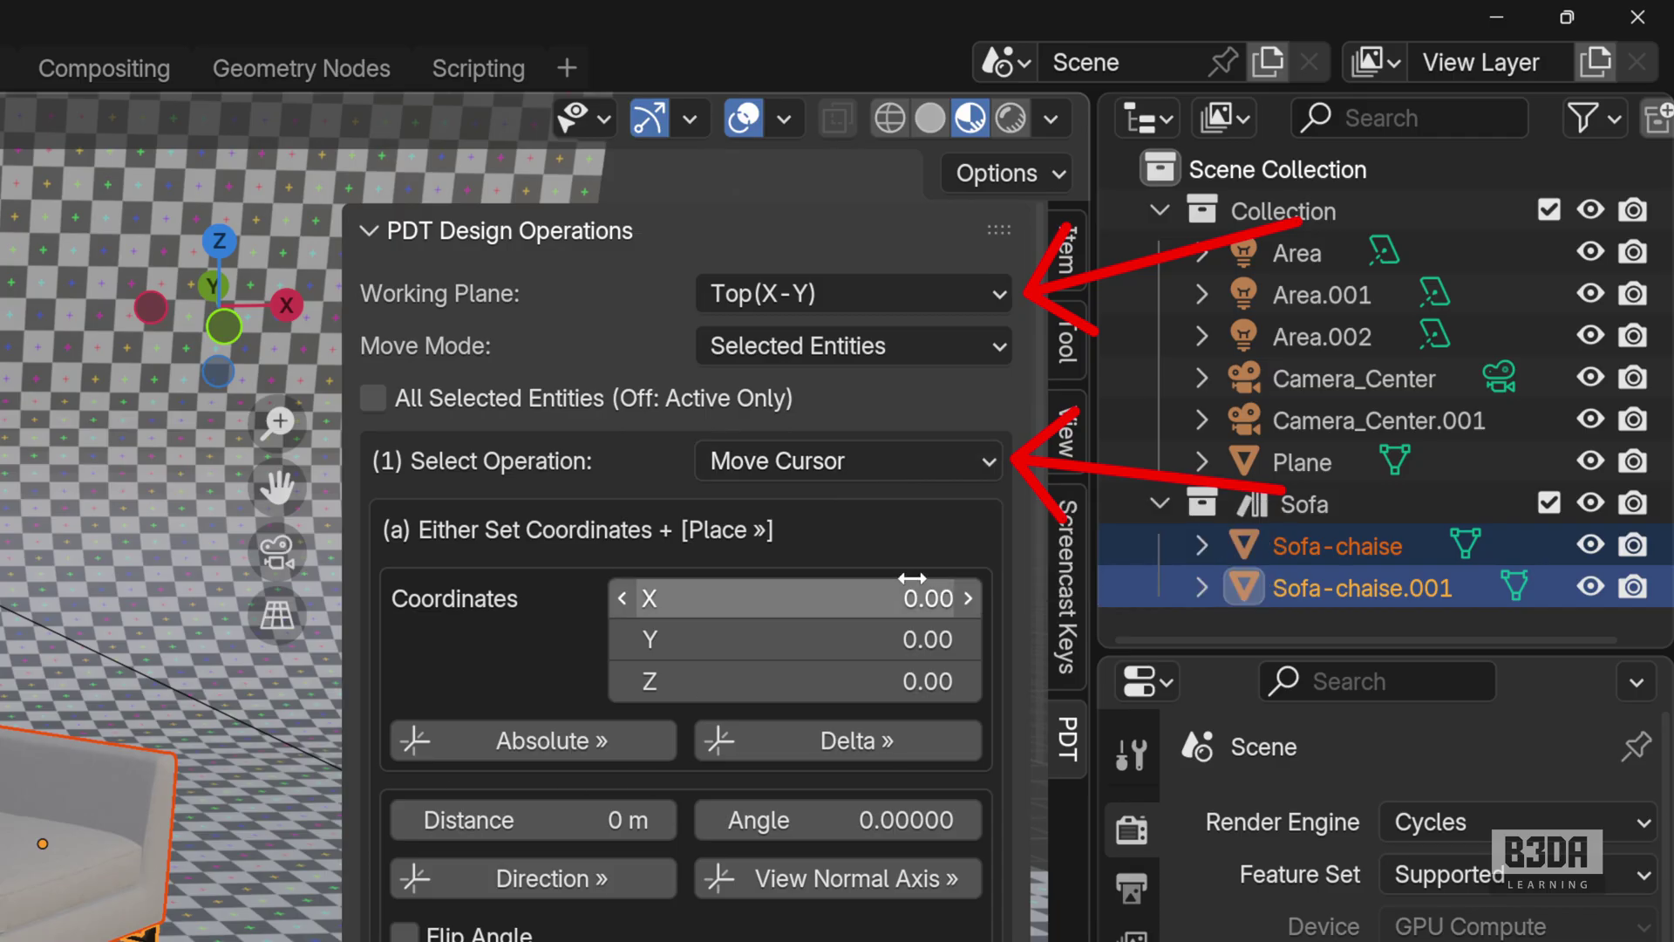
click(909, 463)
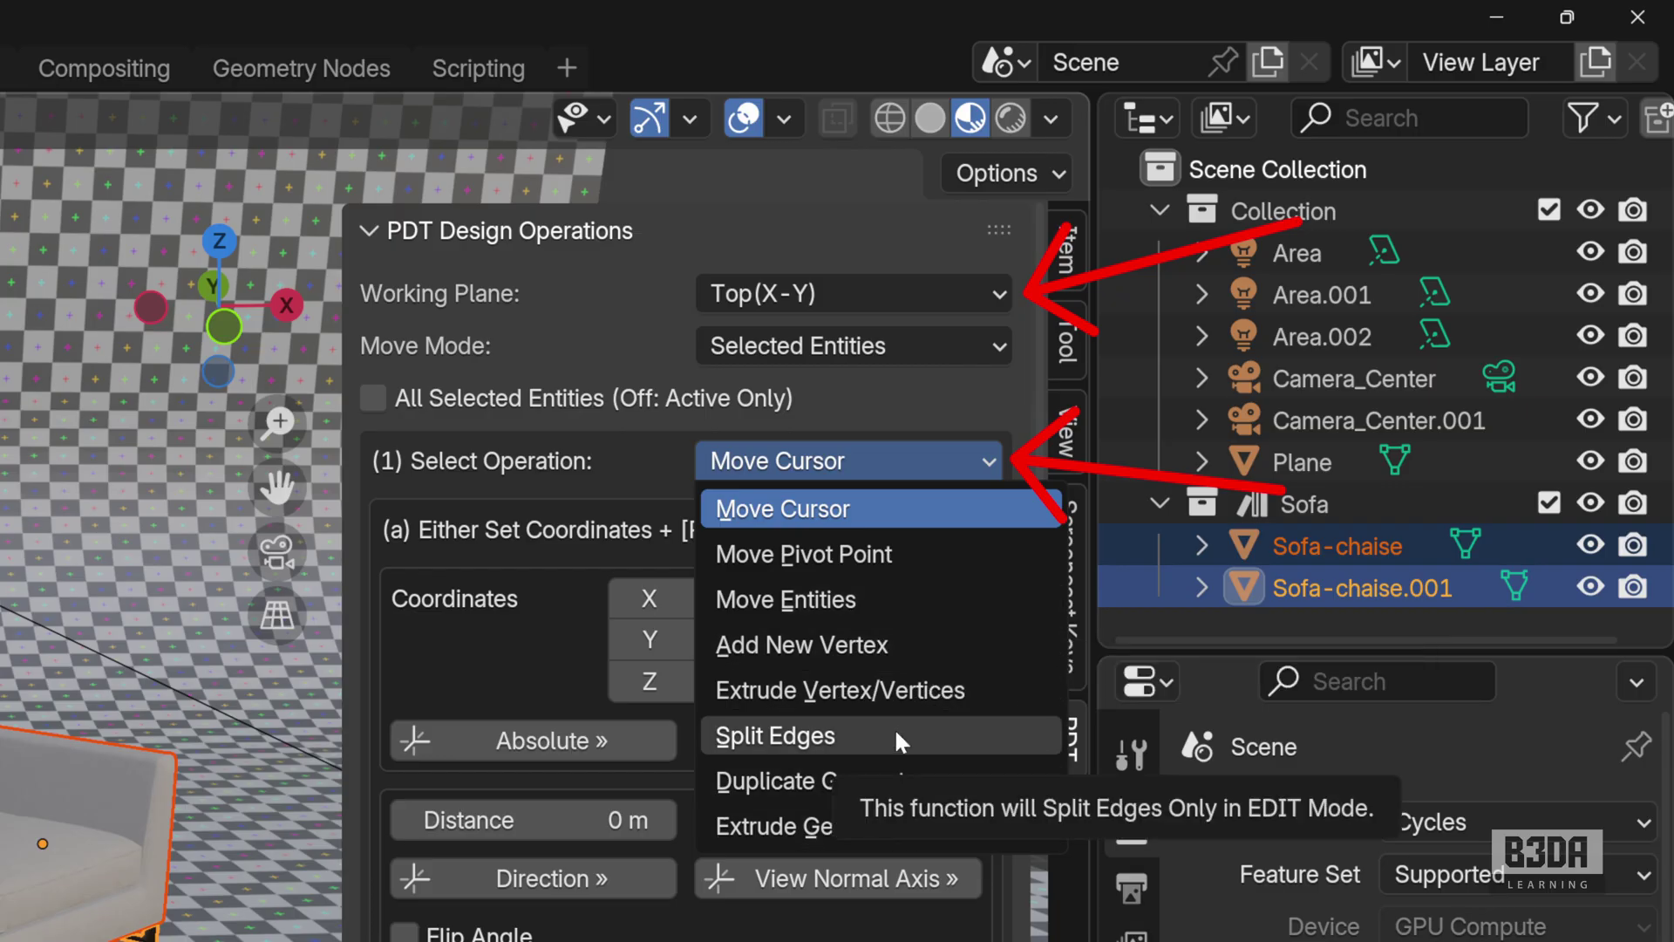
click(881, 599)
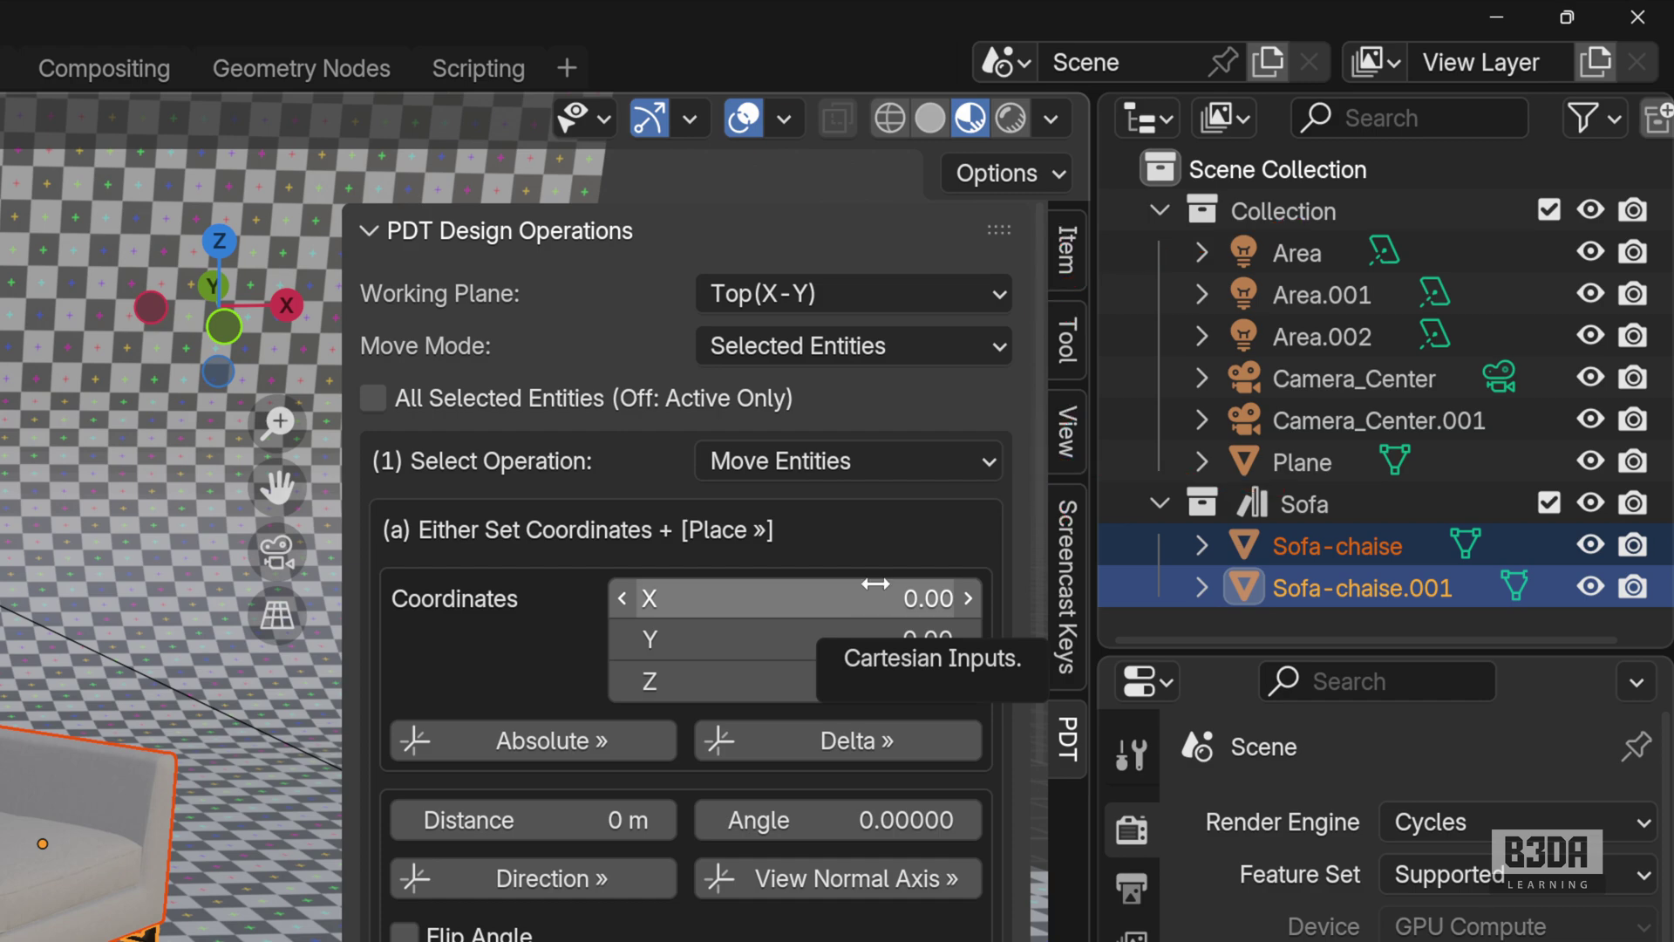
scroll(858, 598, down, 2)
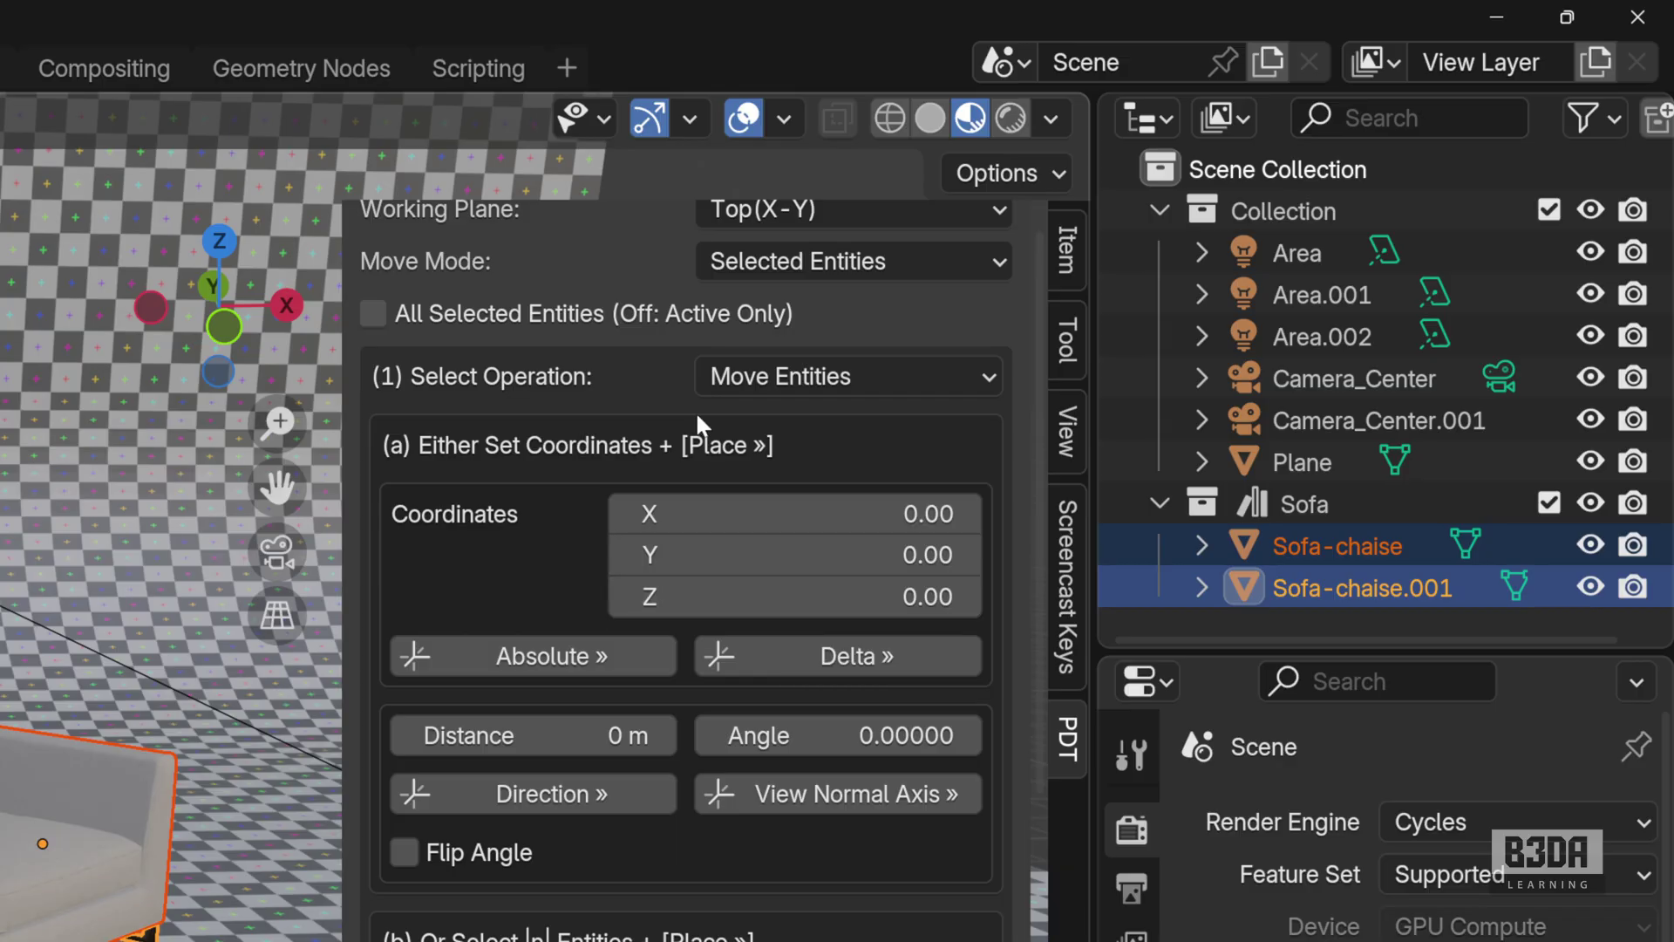
mouse_move(308, 336)
mouse_down()
mouse_move(965, 340)
mouse_move(1041, 468)
mouse_move(1028, 876)
mouse_move(898, 914)
mouse_move(472, 916)
mouse_move(342, 778)
mouse_move(319, 329)
mouse_up()
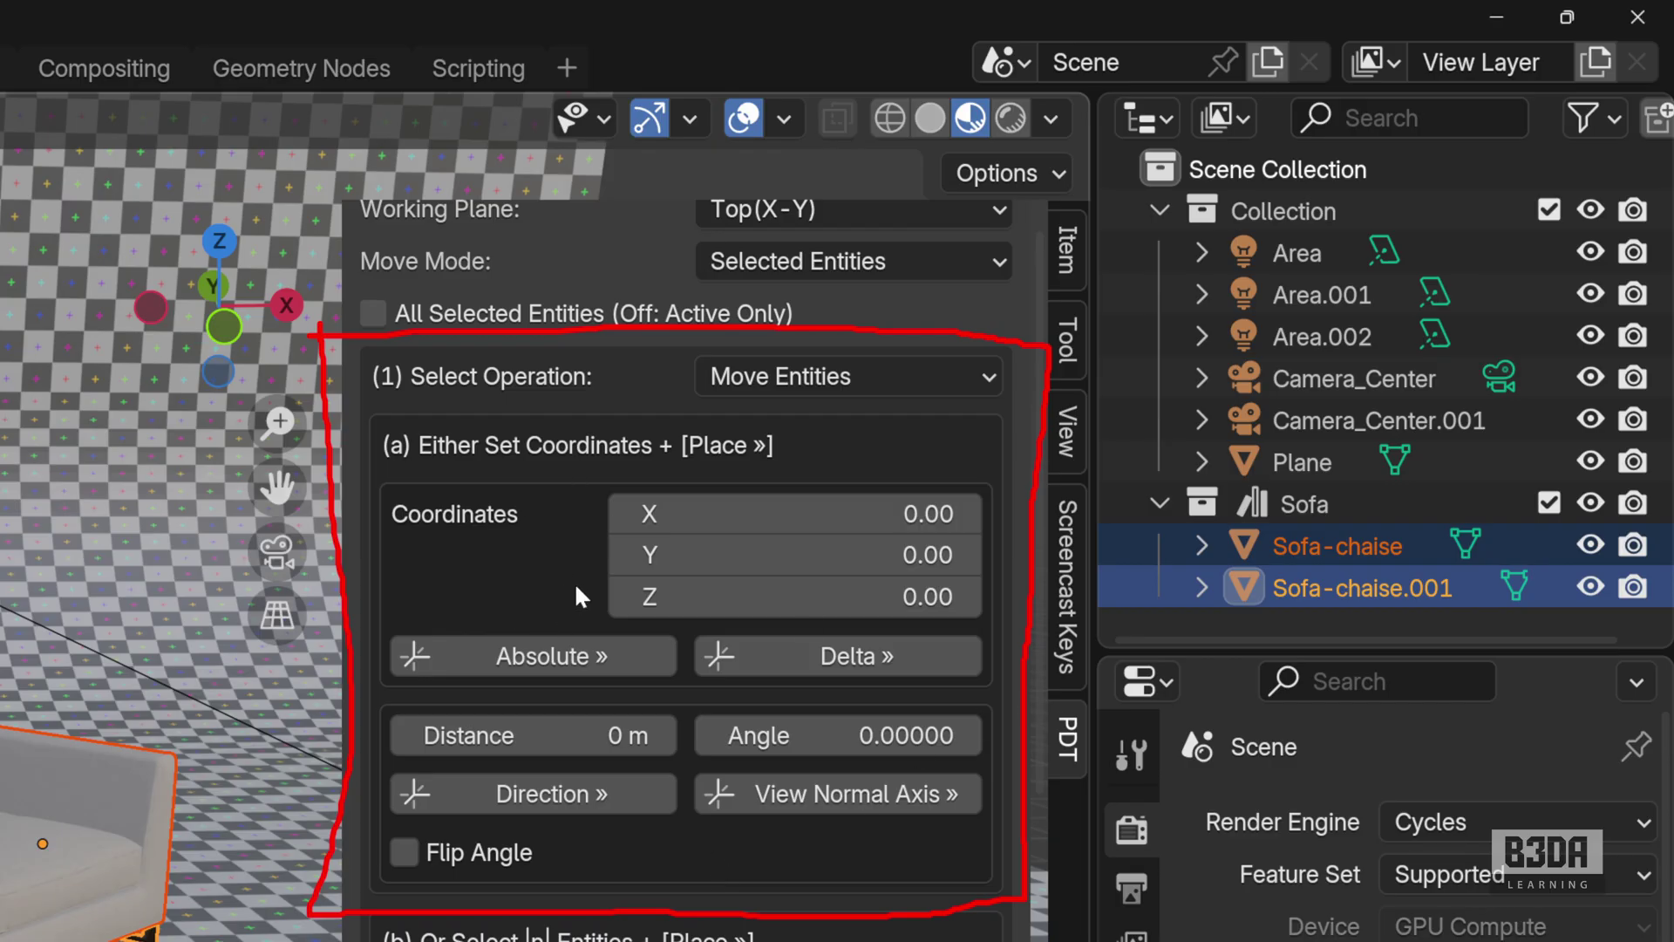
key(e)
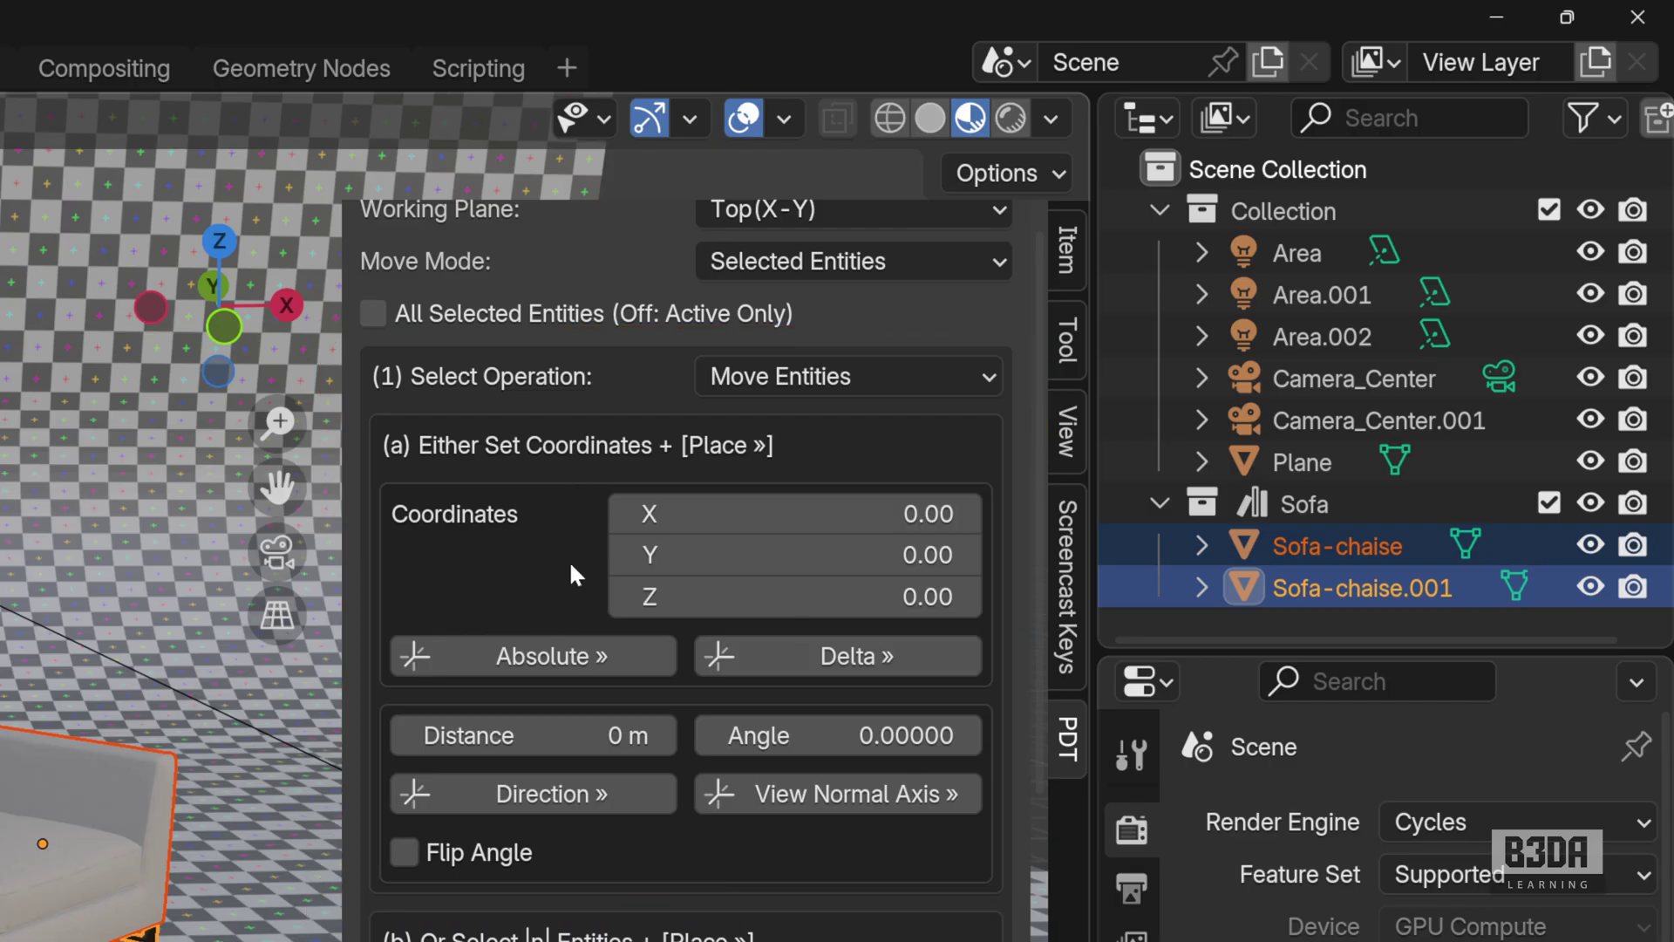
drag(585, 436, 568, 616)
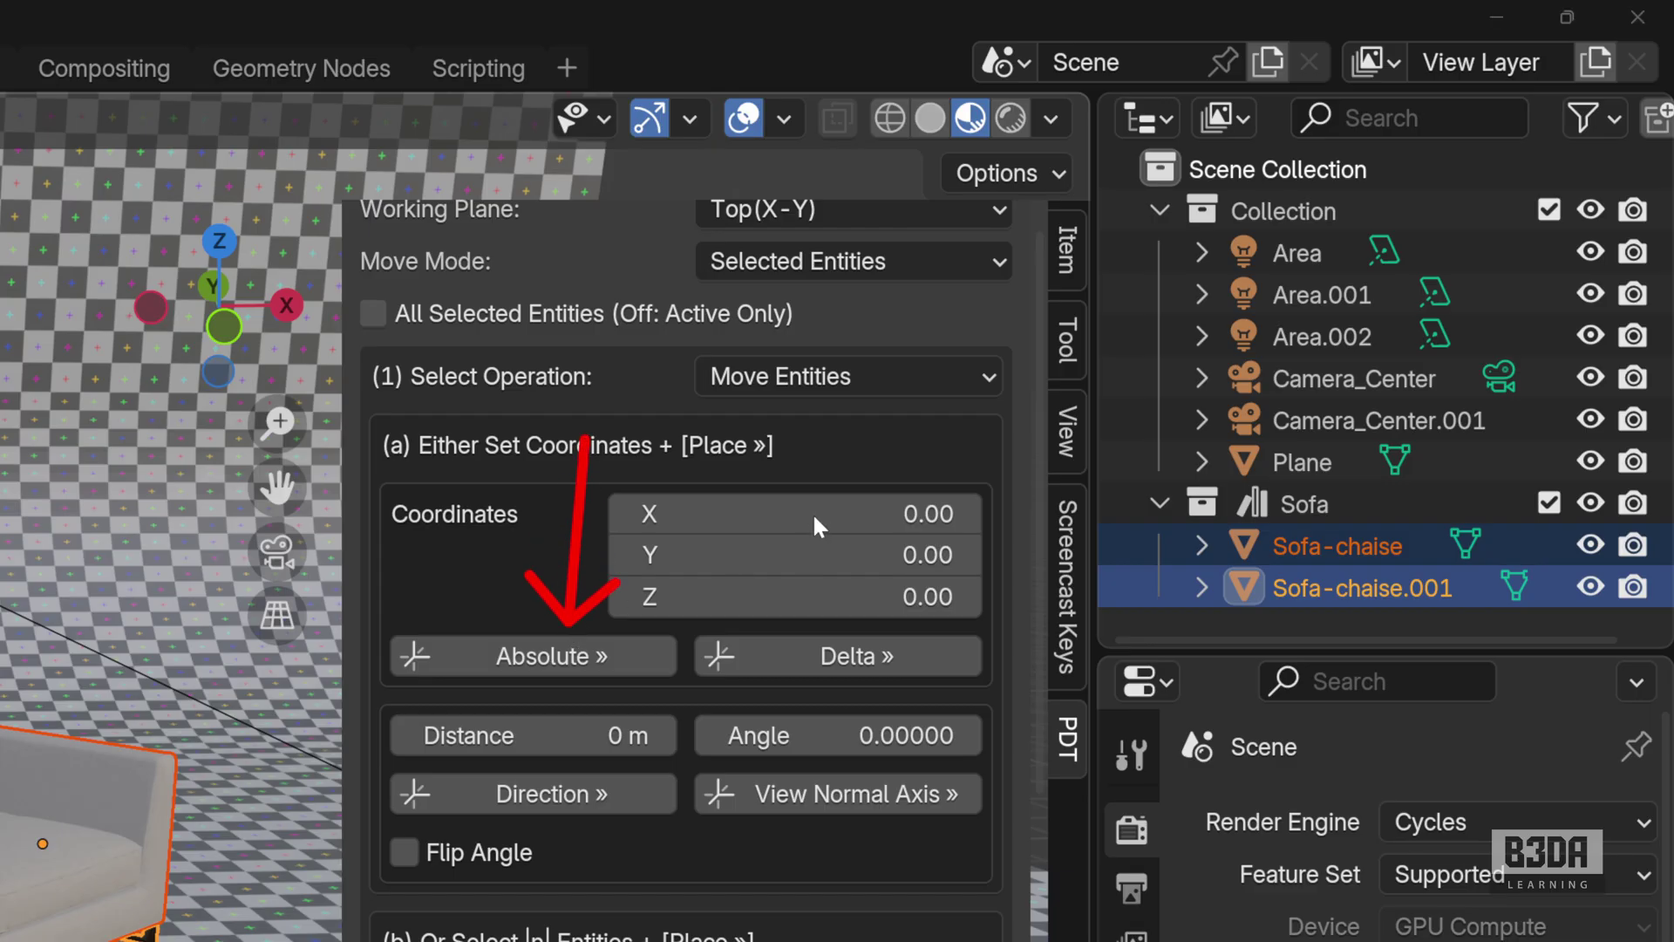
drag(825, 415, 854, 621)
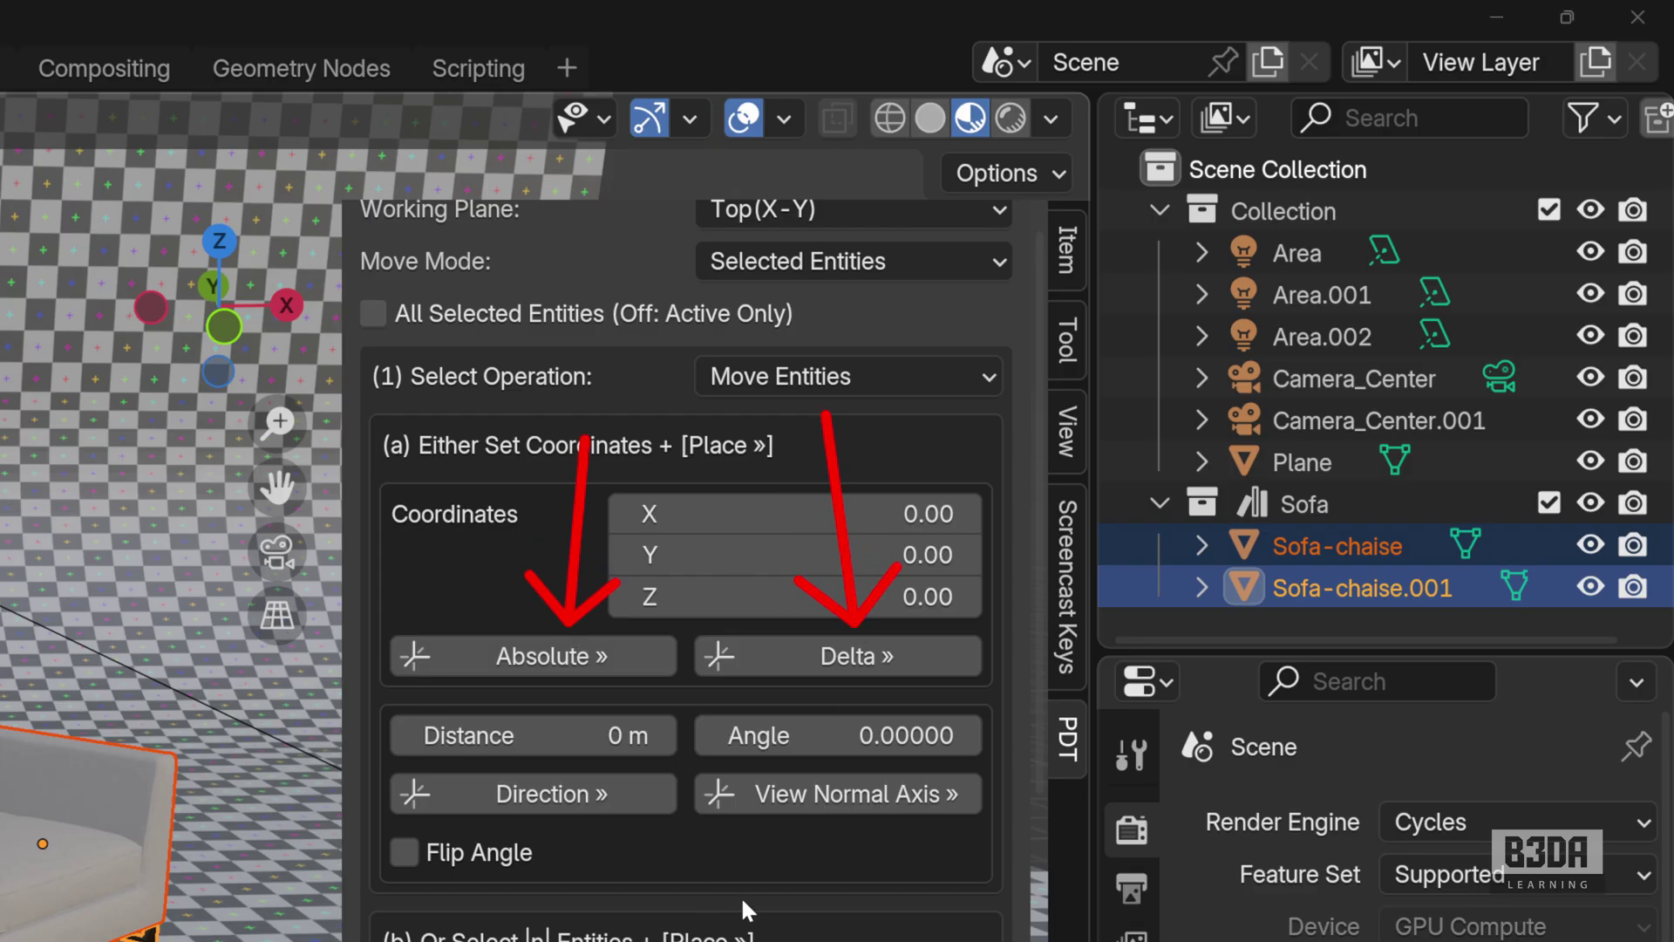
Set the X coordinate in PDT Design Operations to 1.00
mouse_move(747, 898)
mouse_down()
mouse_move(591, 823)
mouse_move(624, 803)
mouse_up()
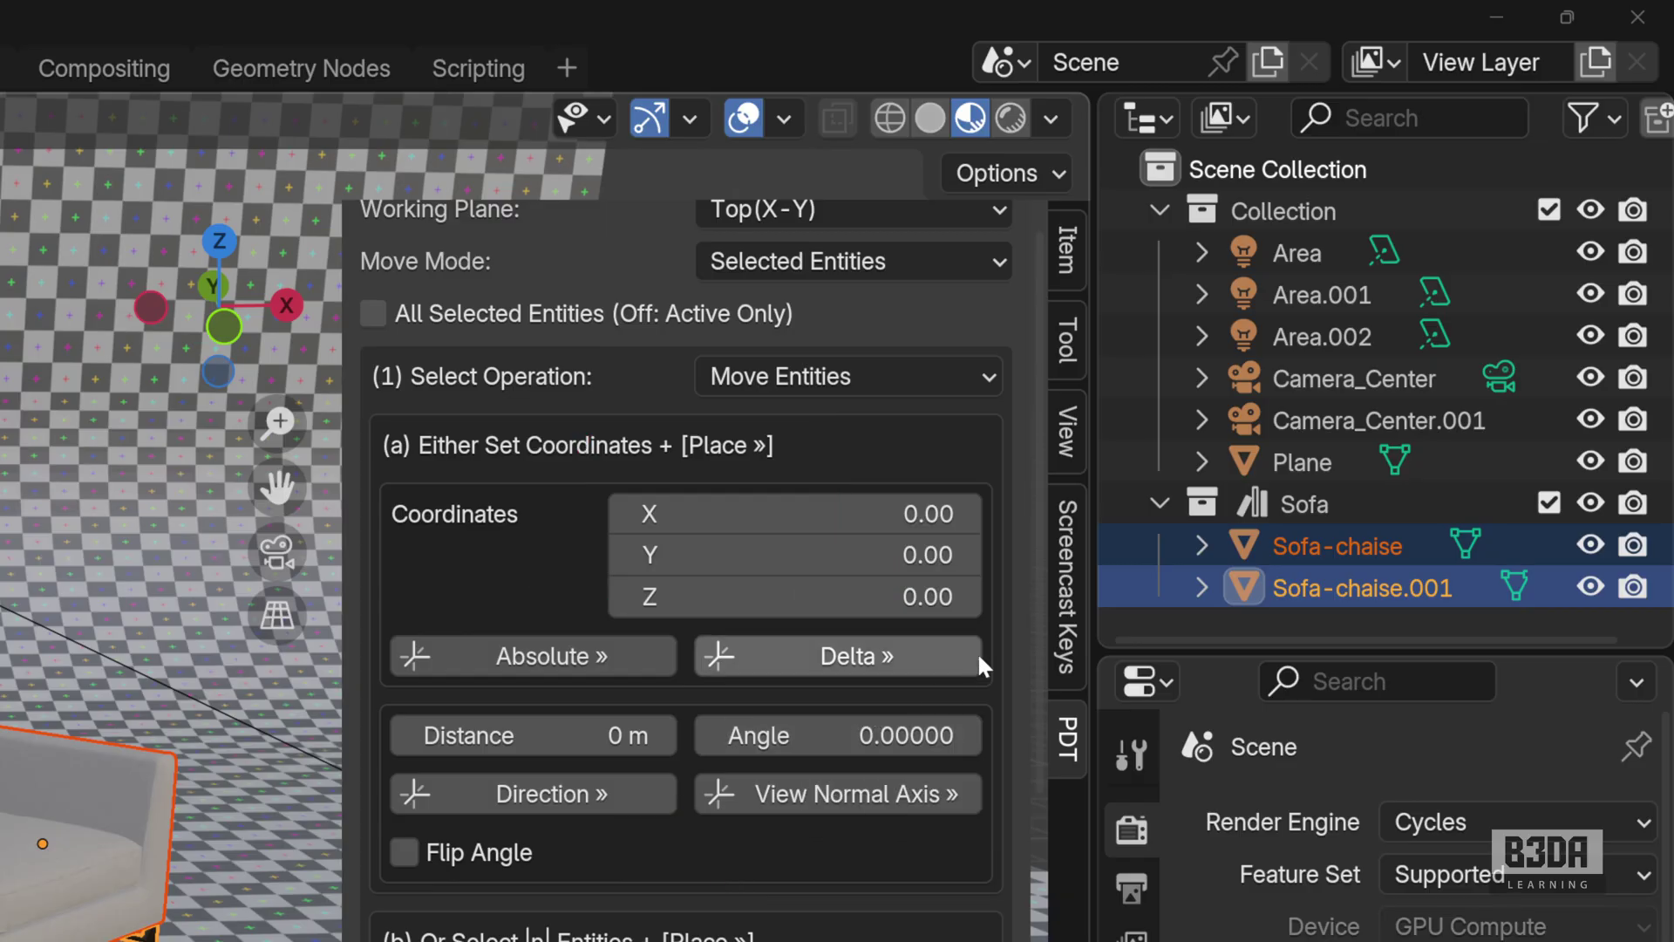
click(851, 518)
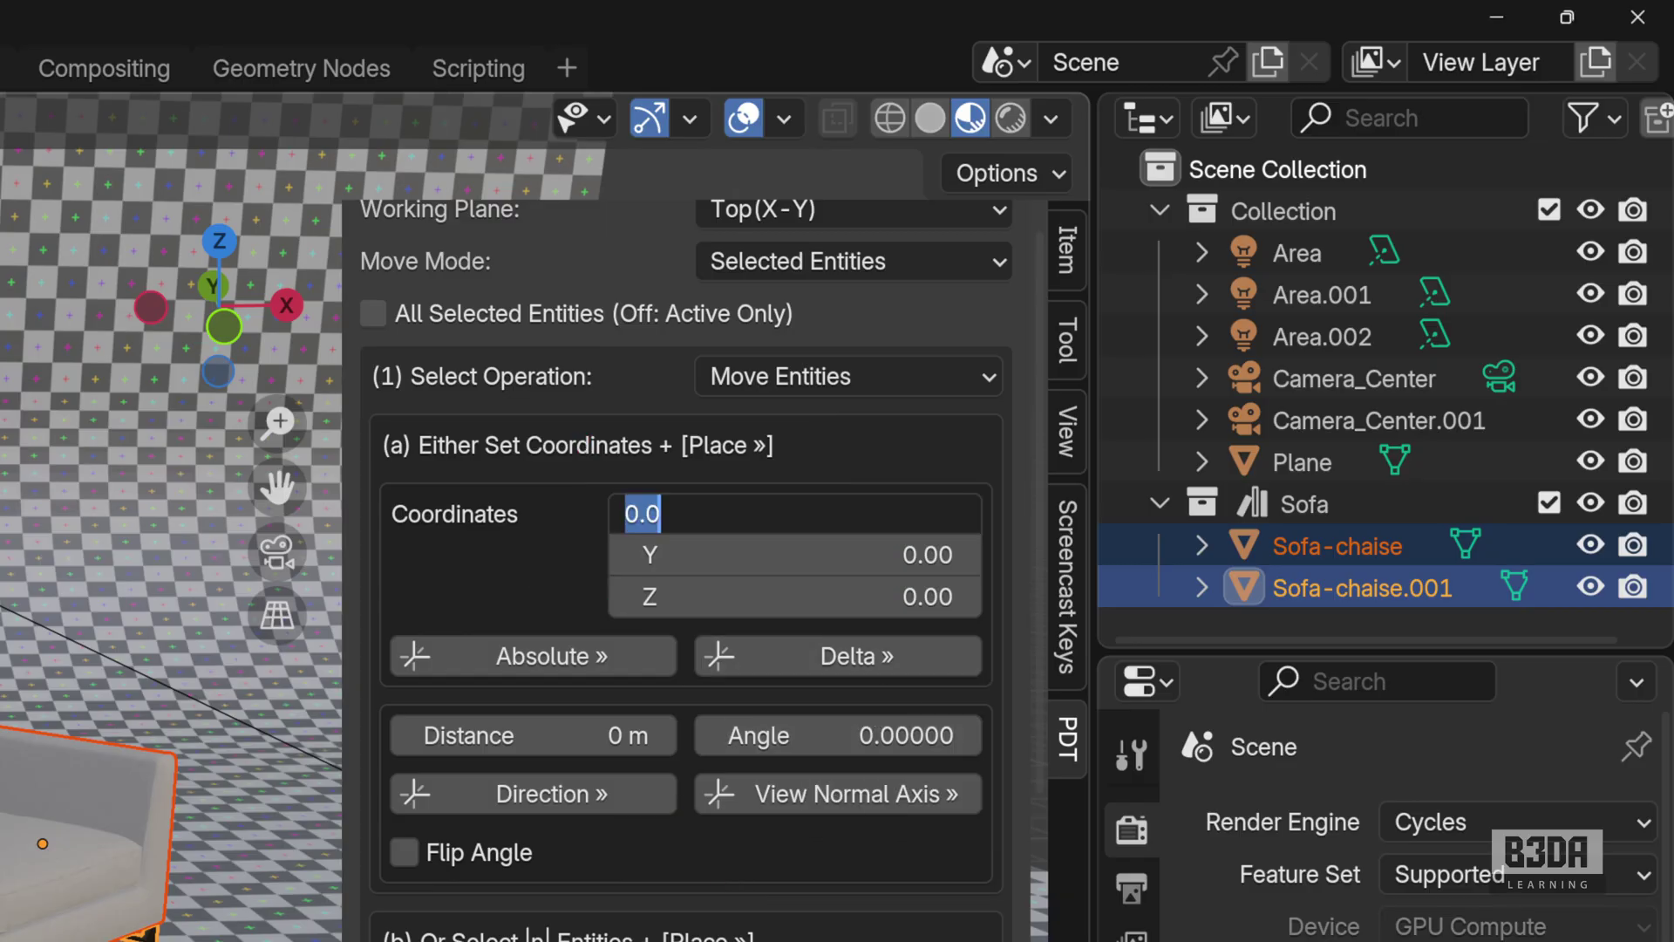
text(1)
key(Return)
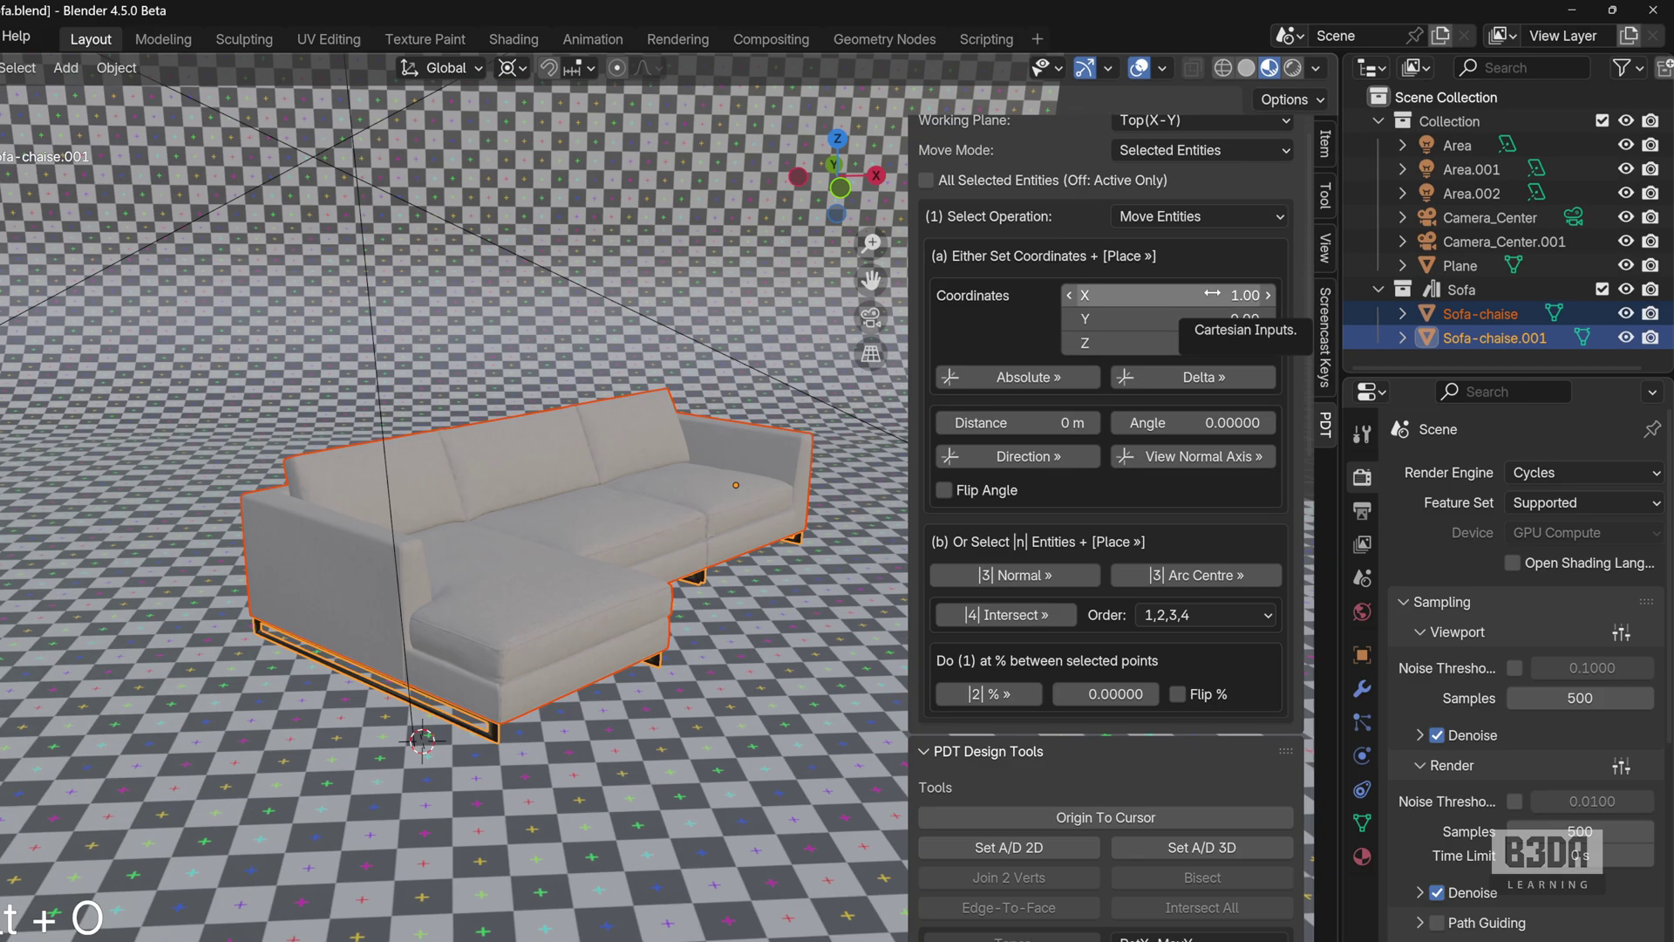
key(ctrl+alt+o)
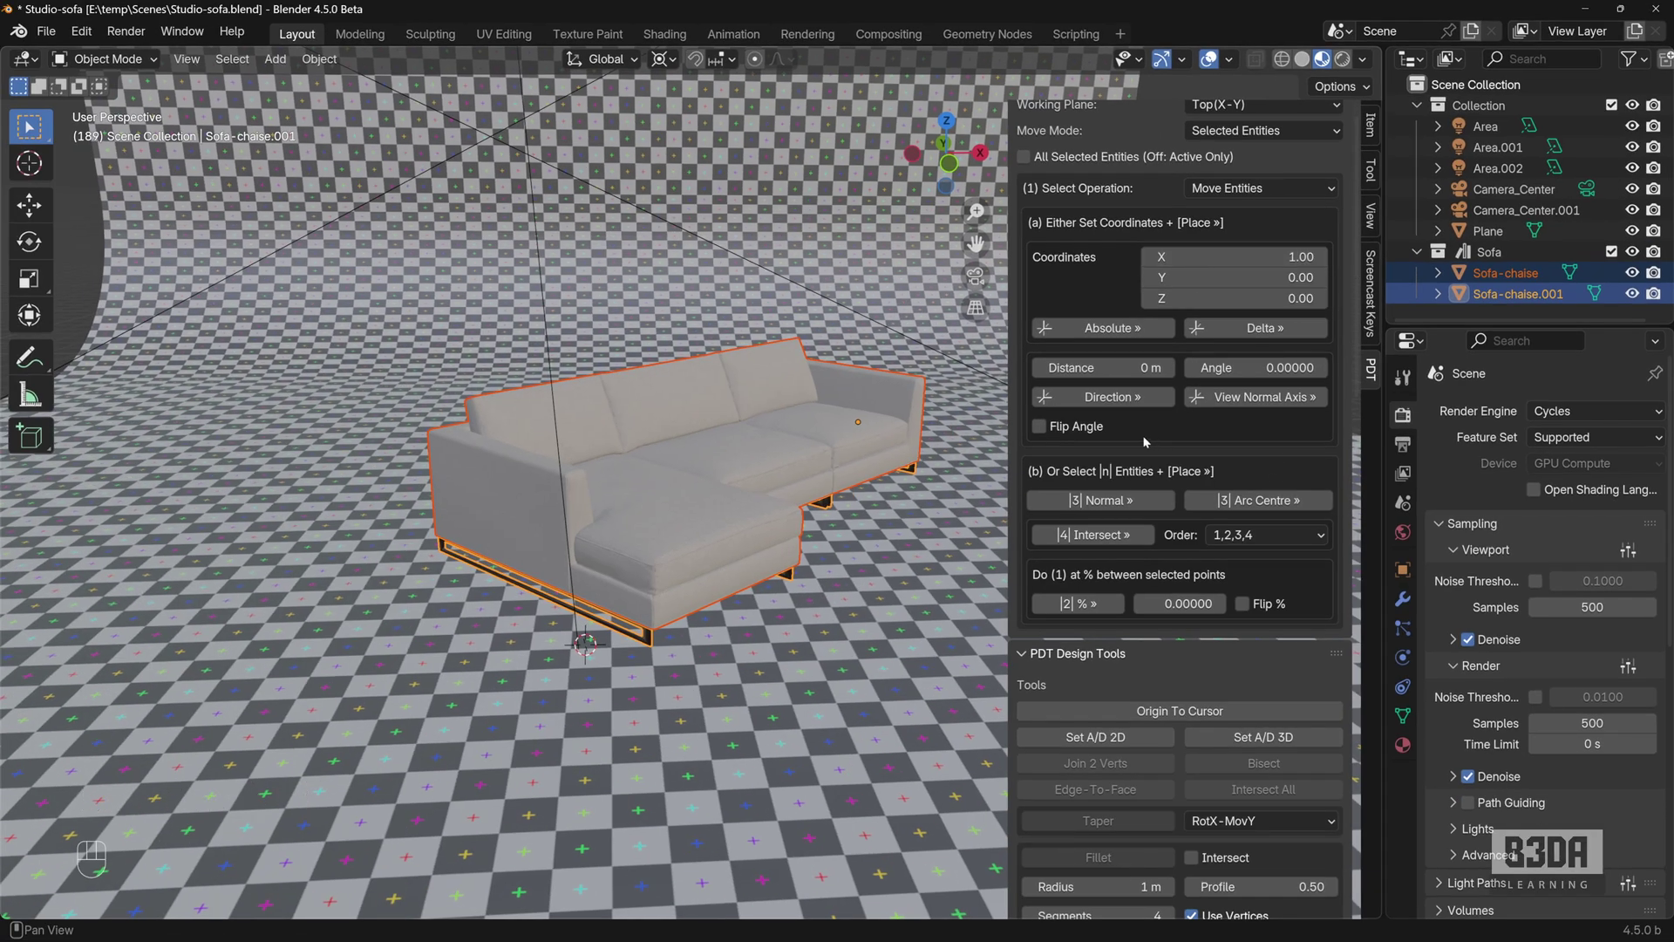
Place the selected sofa objects at the absolute coordinates X 1, Y 0, Z 0 and check their location in the transform values
click(1107, 333)
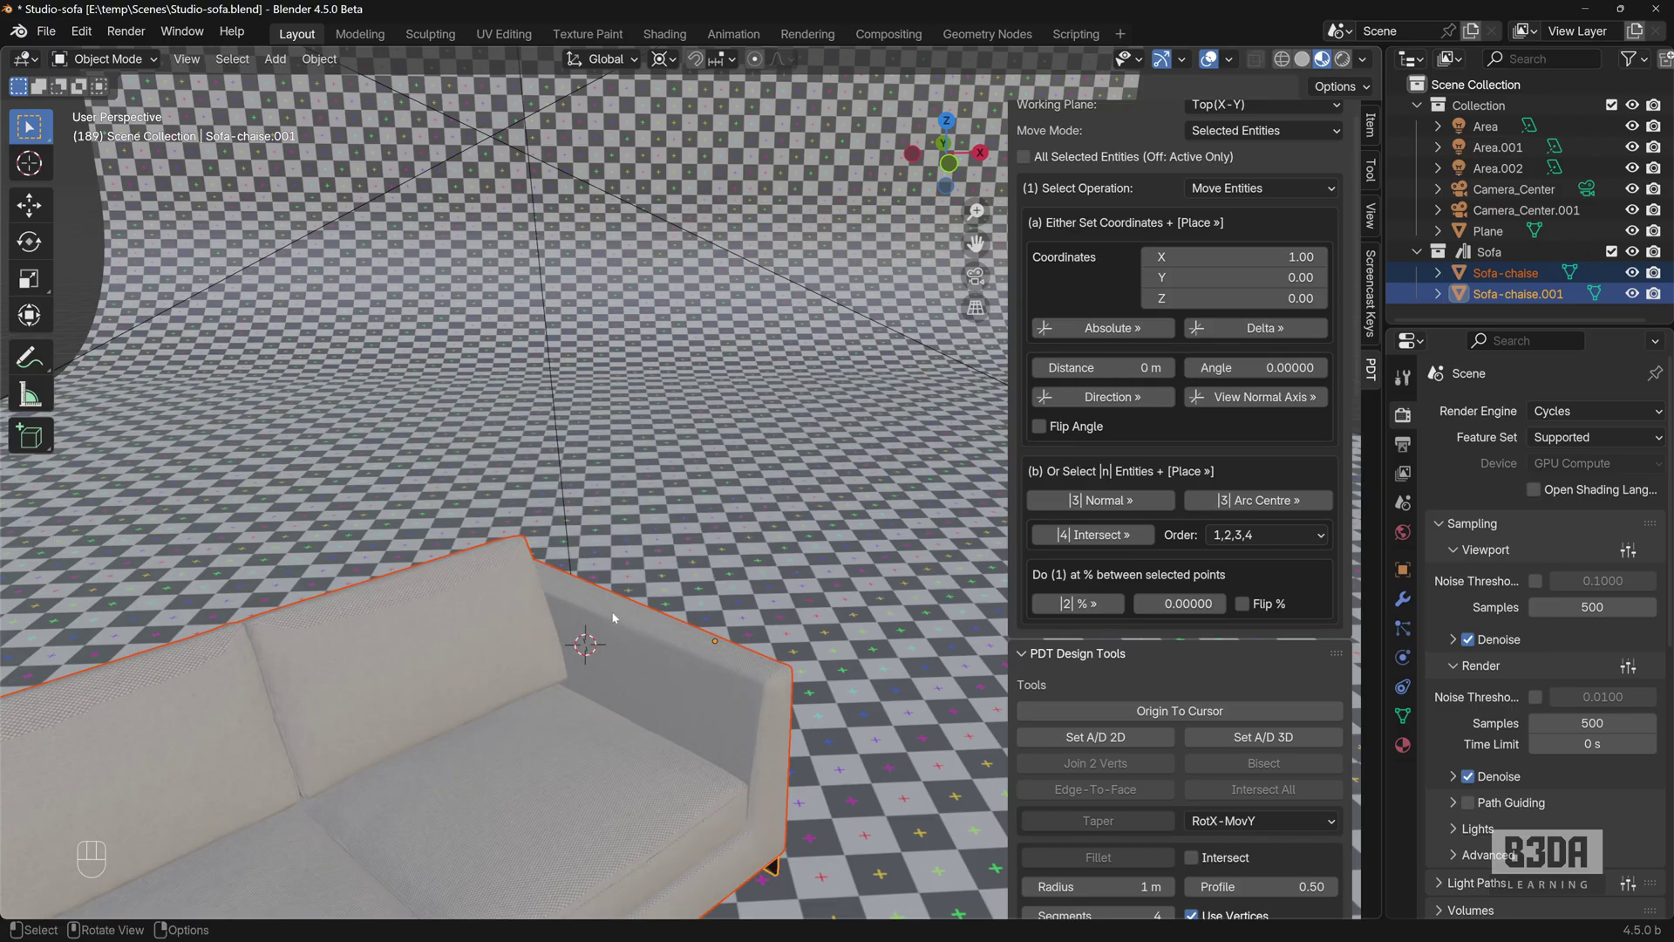
scroll(655, 506, down, 10)
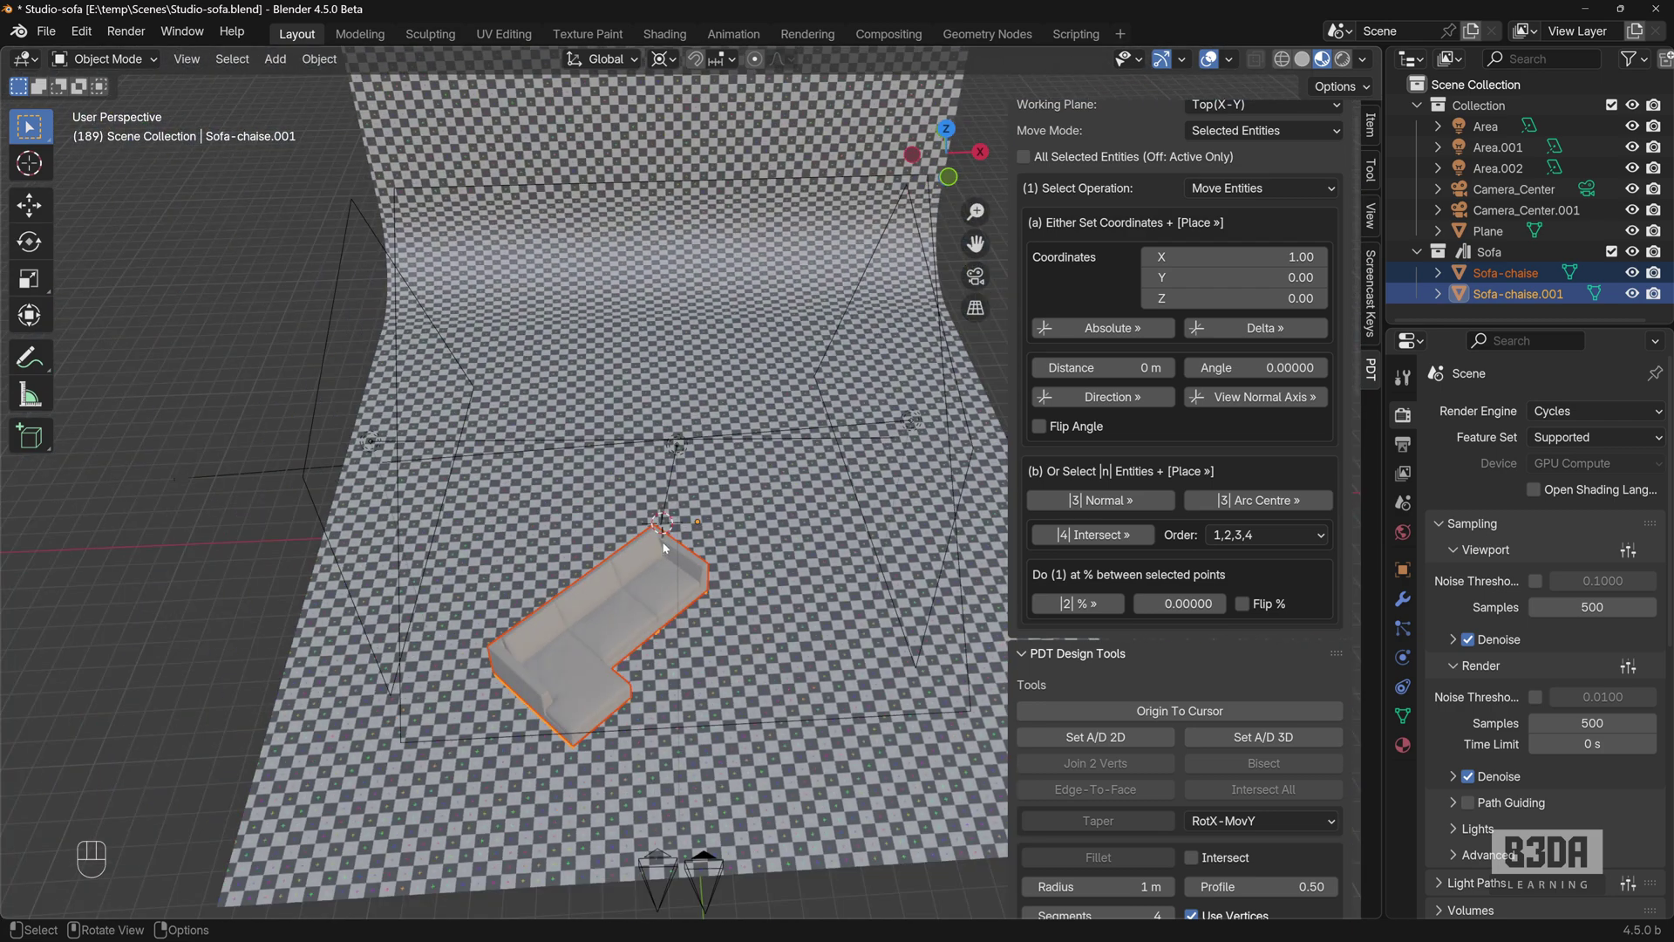
middle_drag(663, 547, 650, 495)
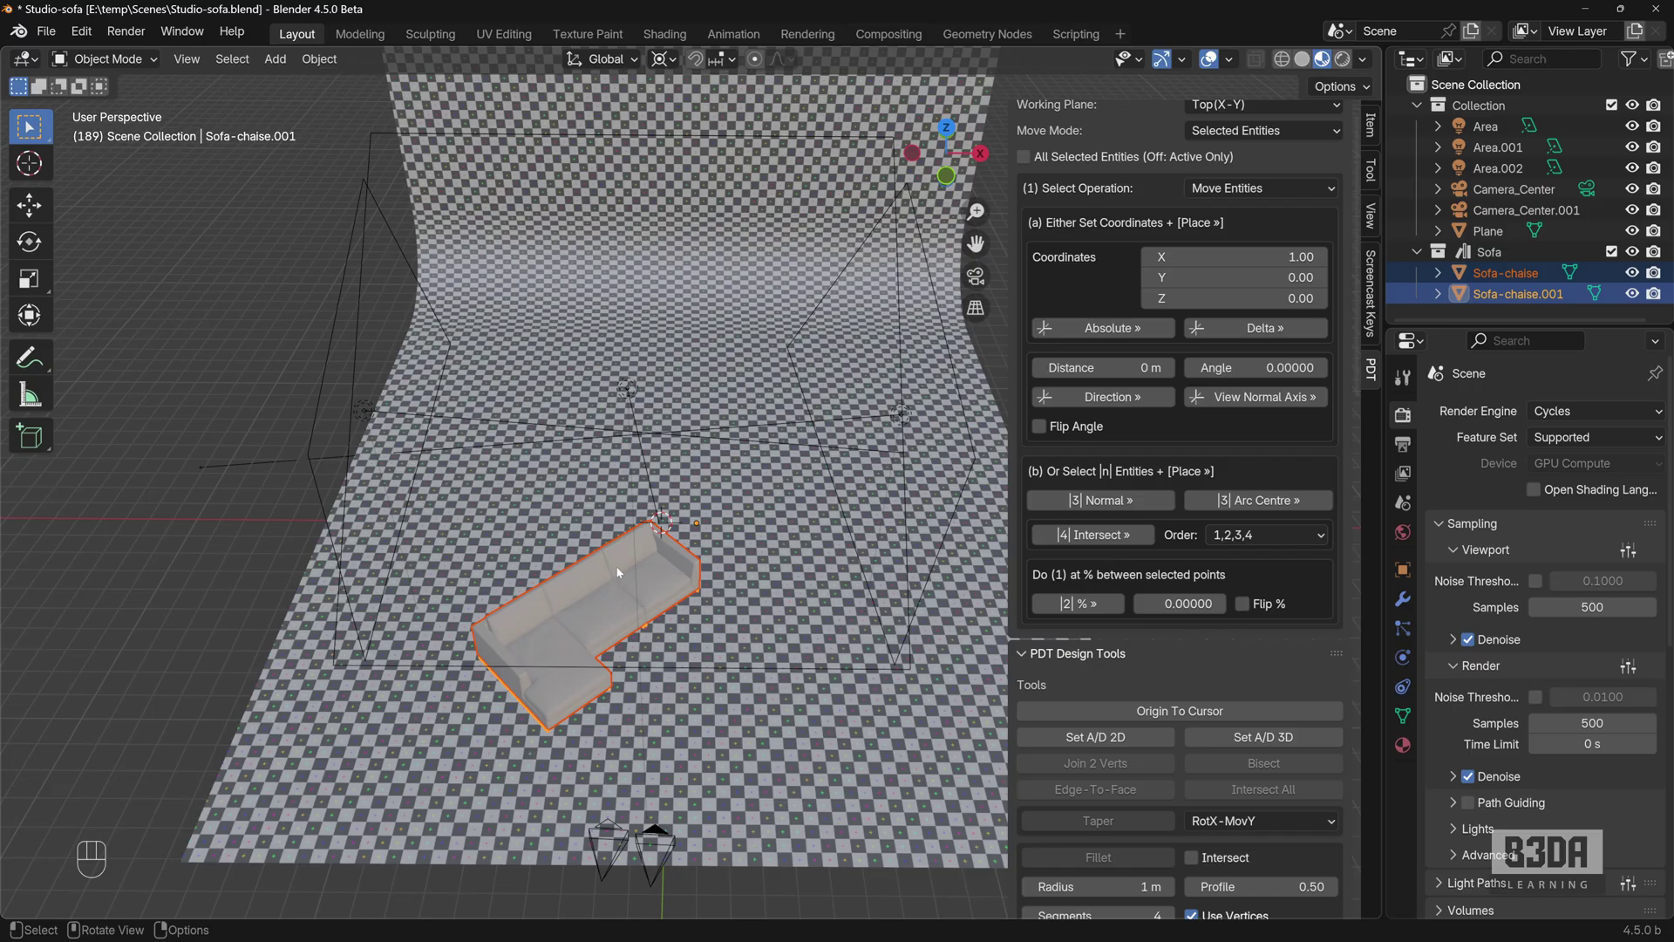
scroll(1220, 349, up, 2)
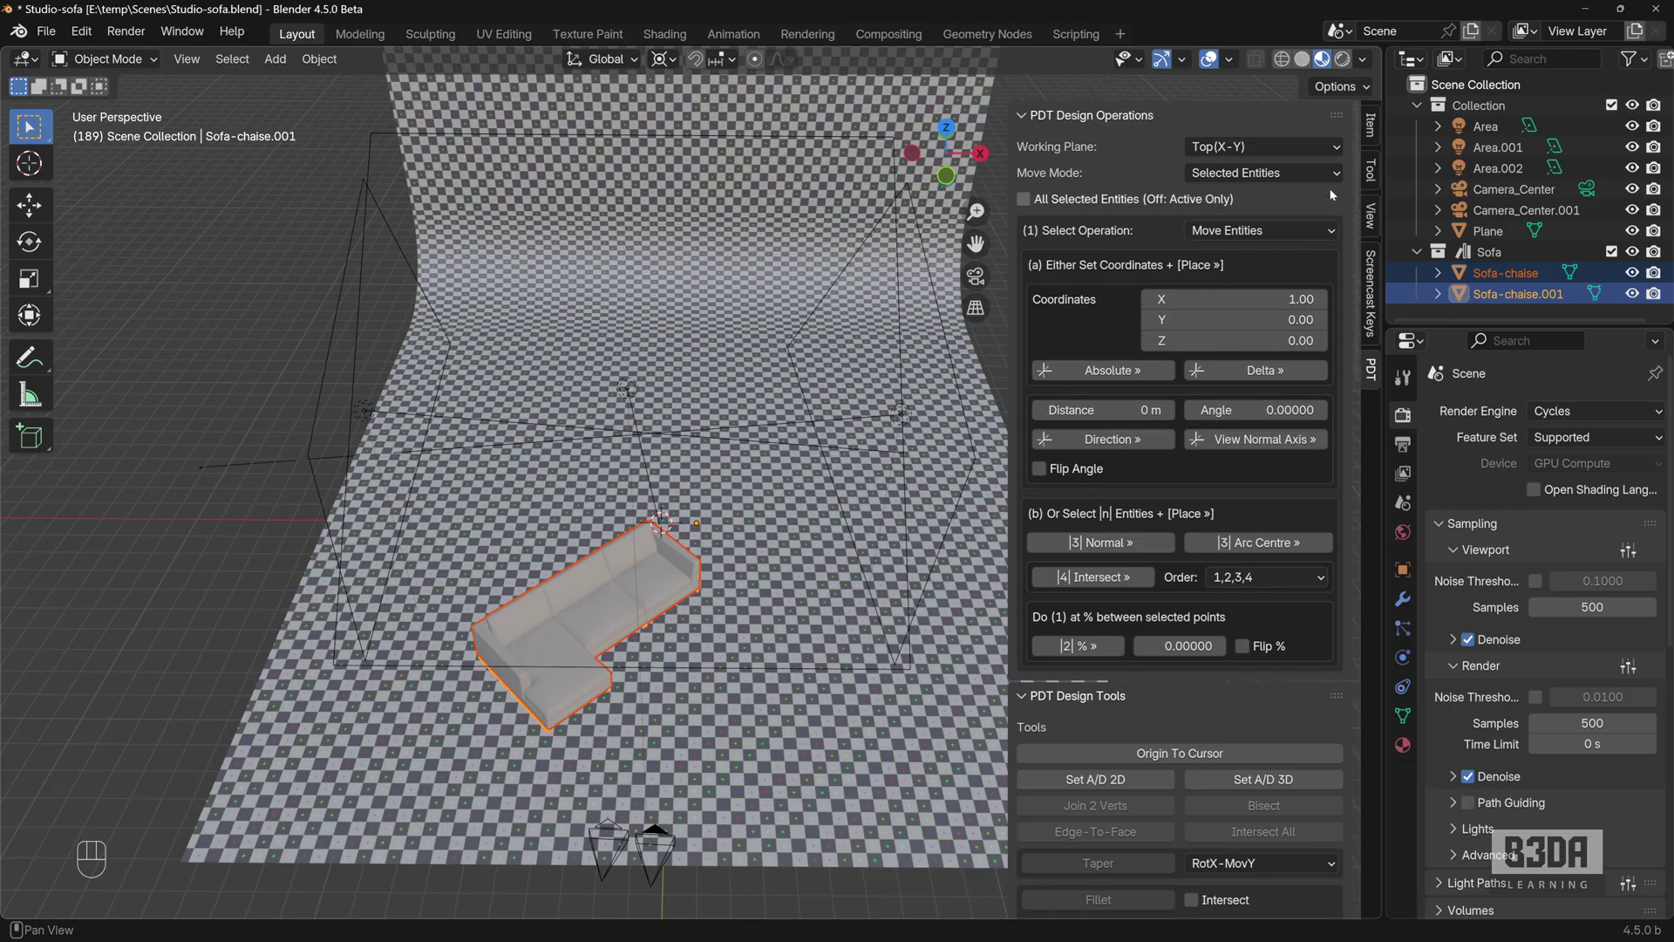
click(1371, 125)
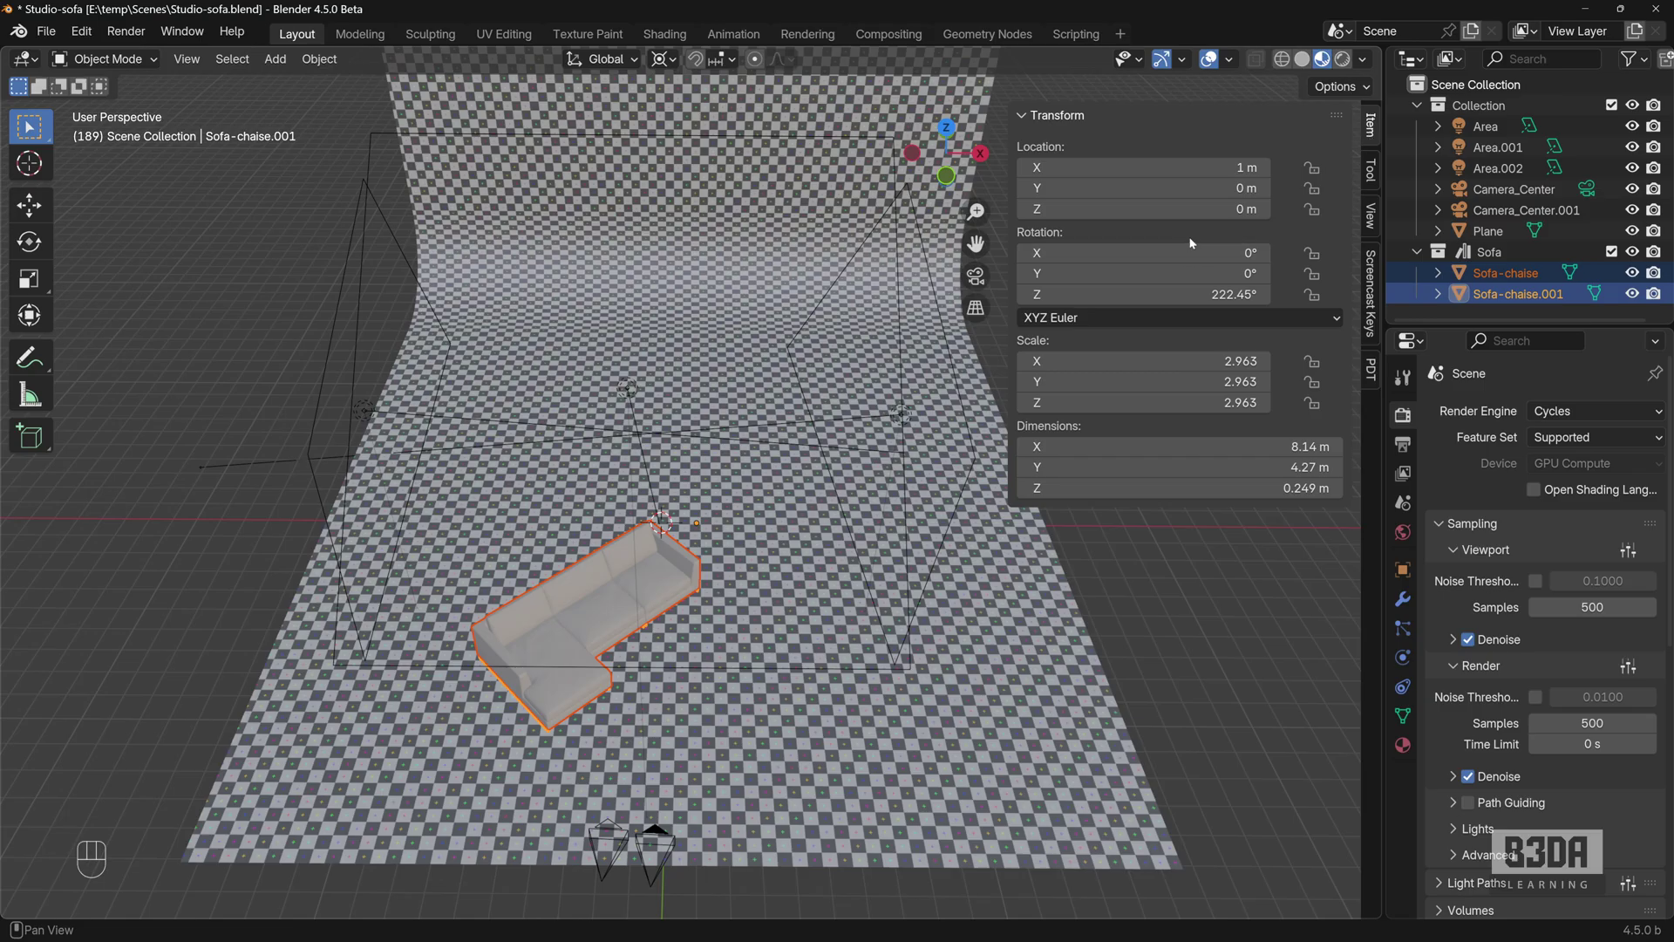
key(ctrl+alt+o)
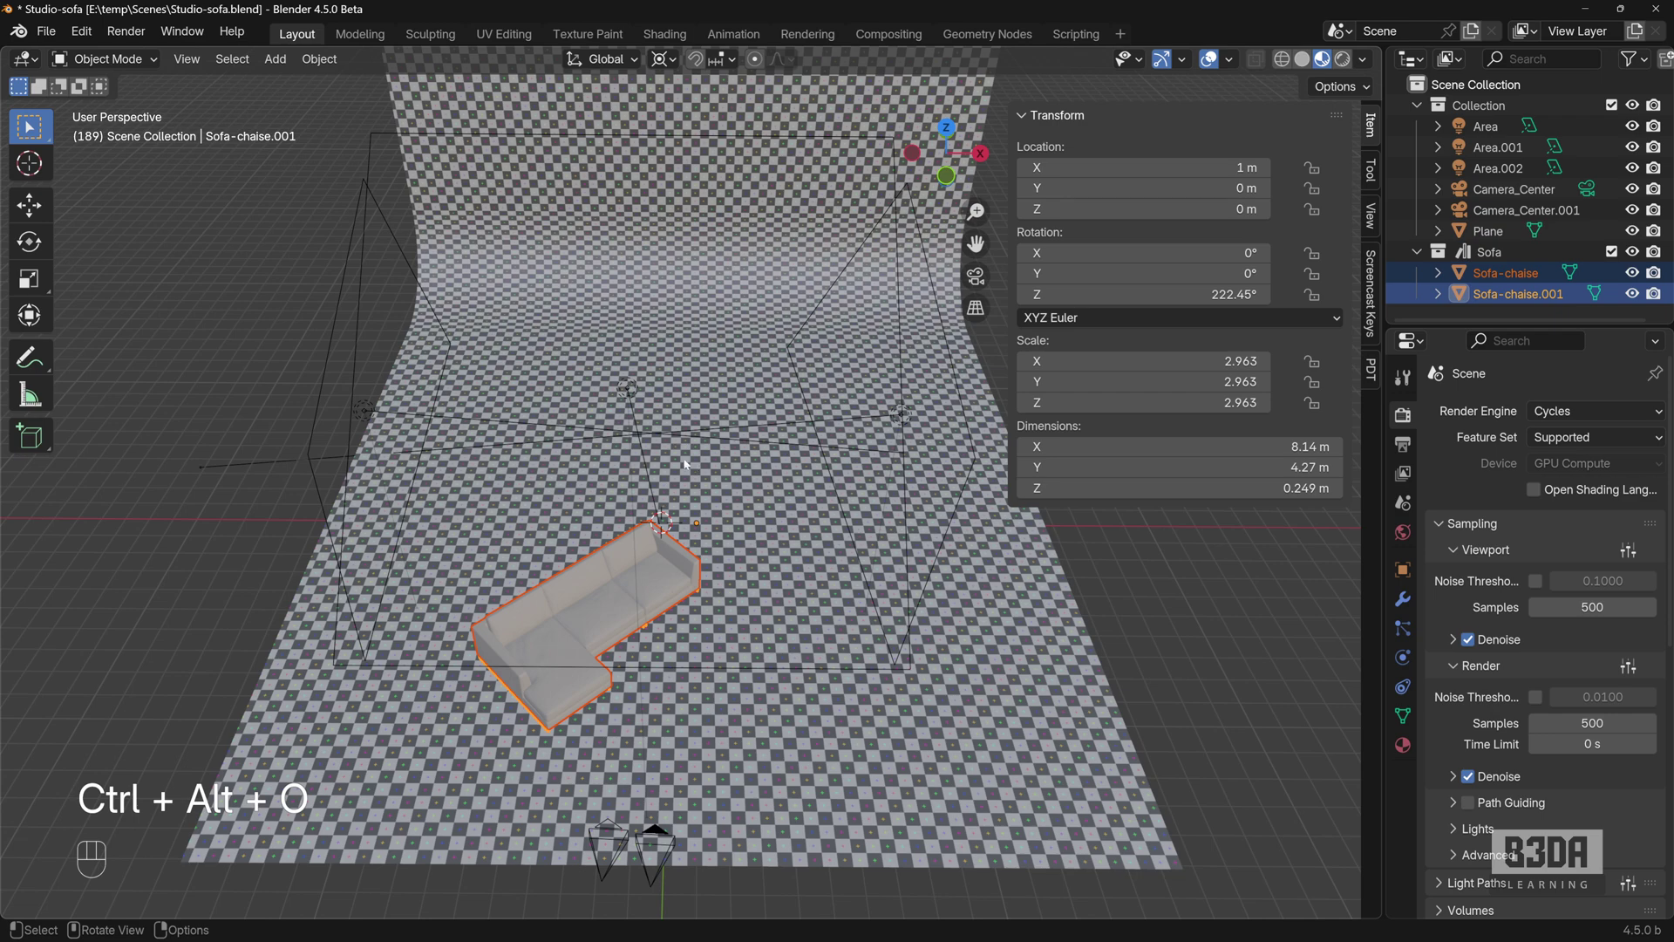
Return to the PDT tools and undo the absolute placement of the sofa
click(1371, 371)
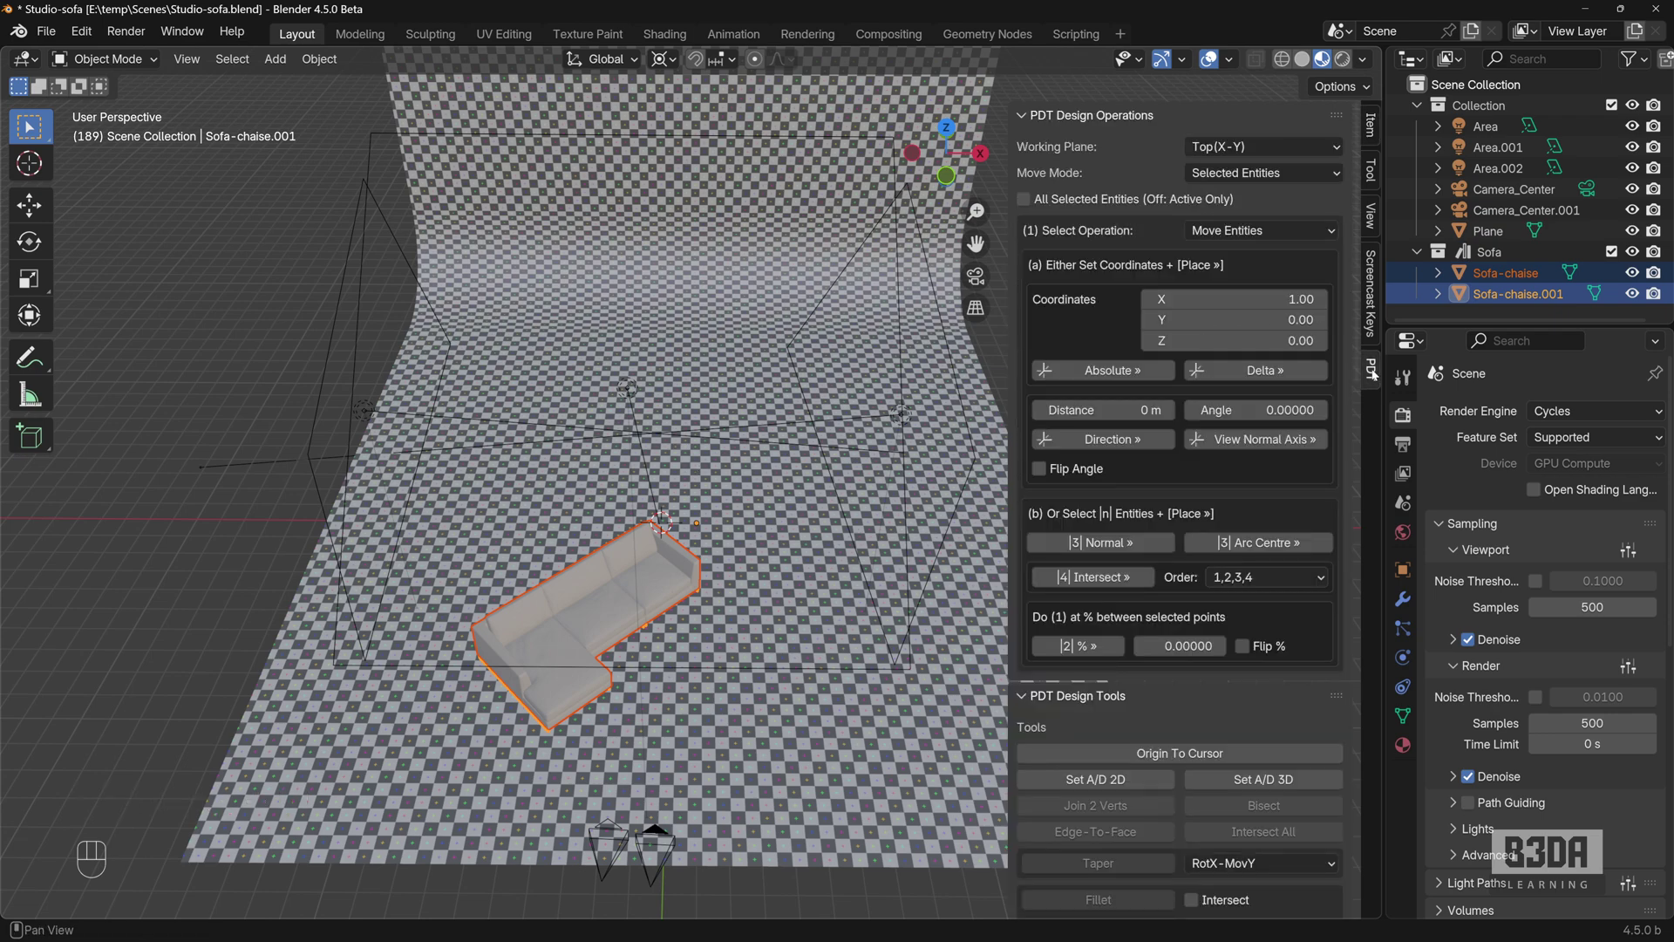
key(ctrl+z)
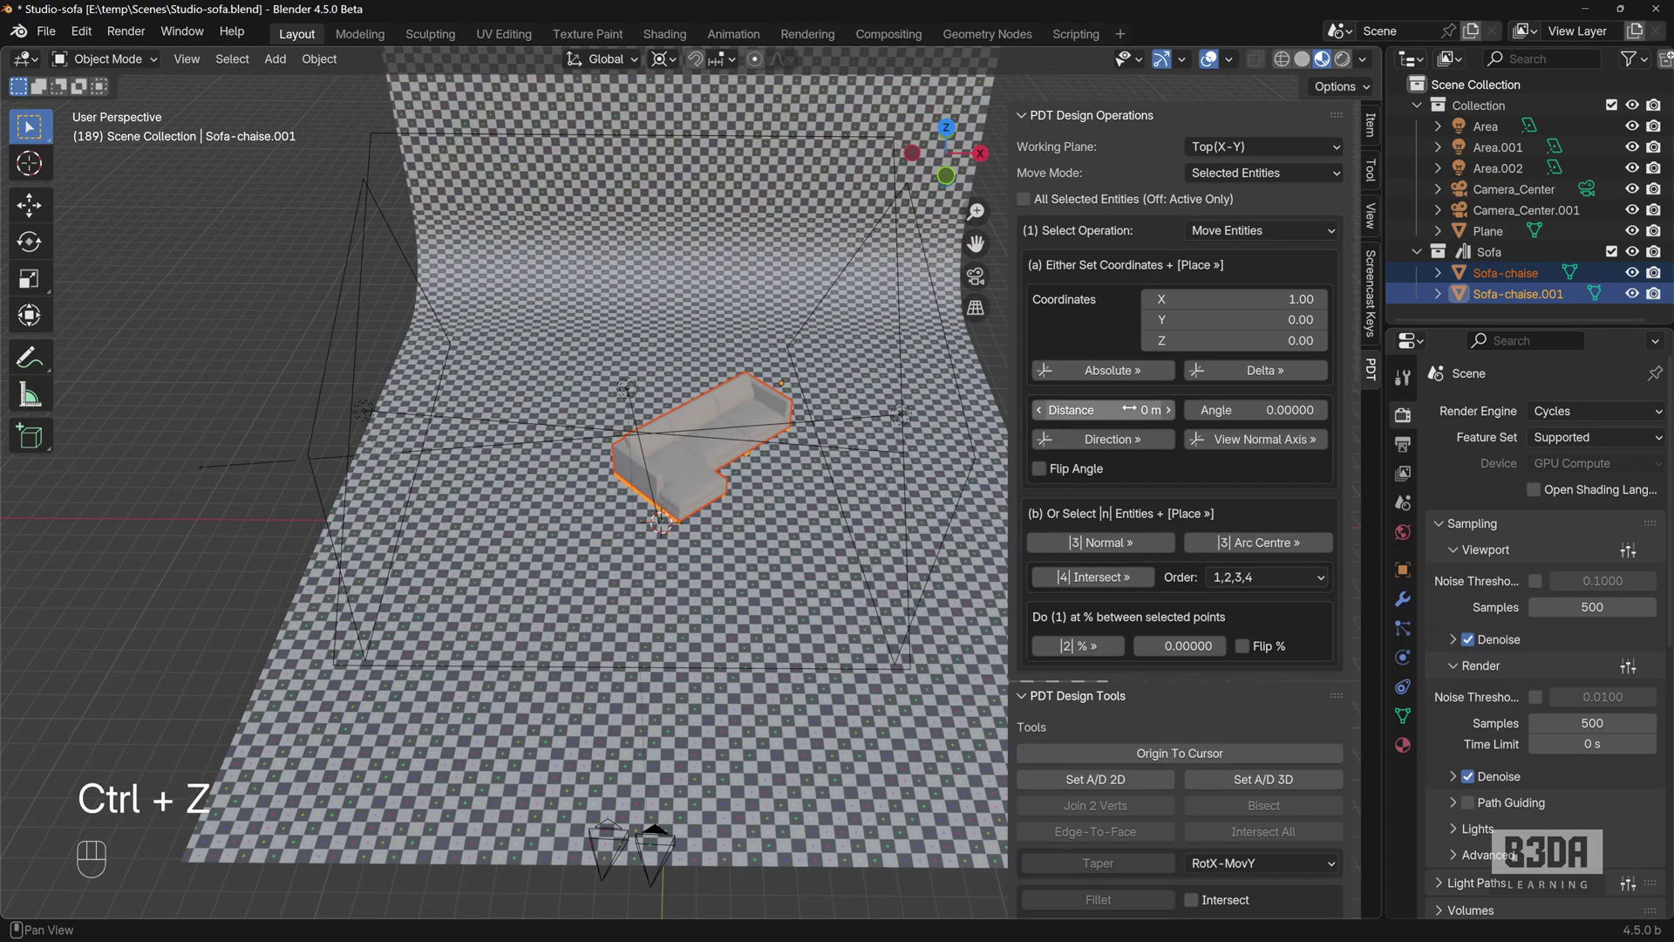
Move the selected sofa objects by a delta of 1 along X from their current position
click(1263, 370)
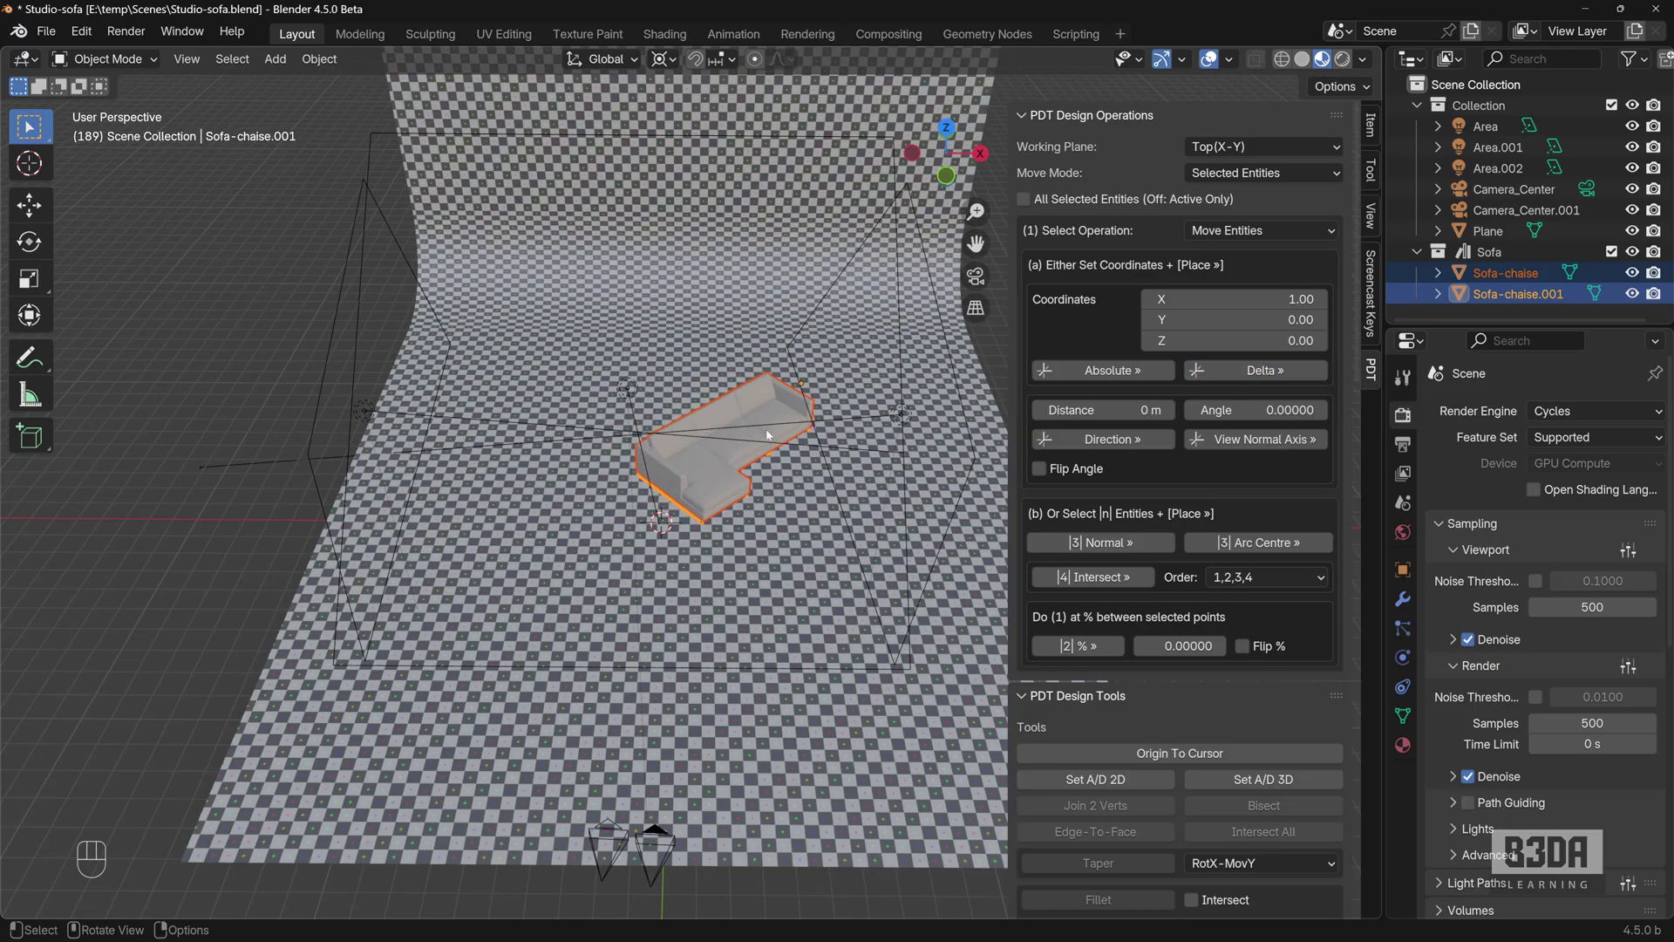
scroll(767, 435, up, 2)
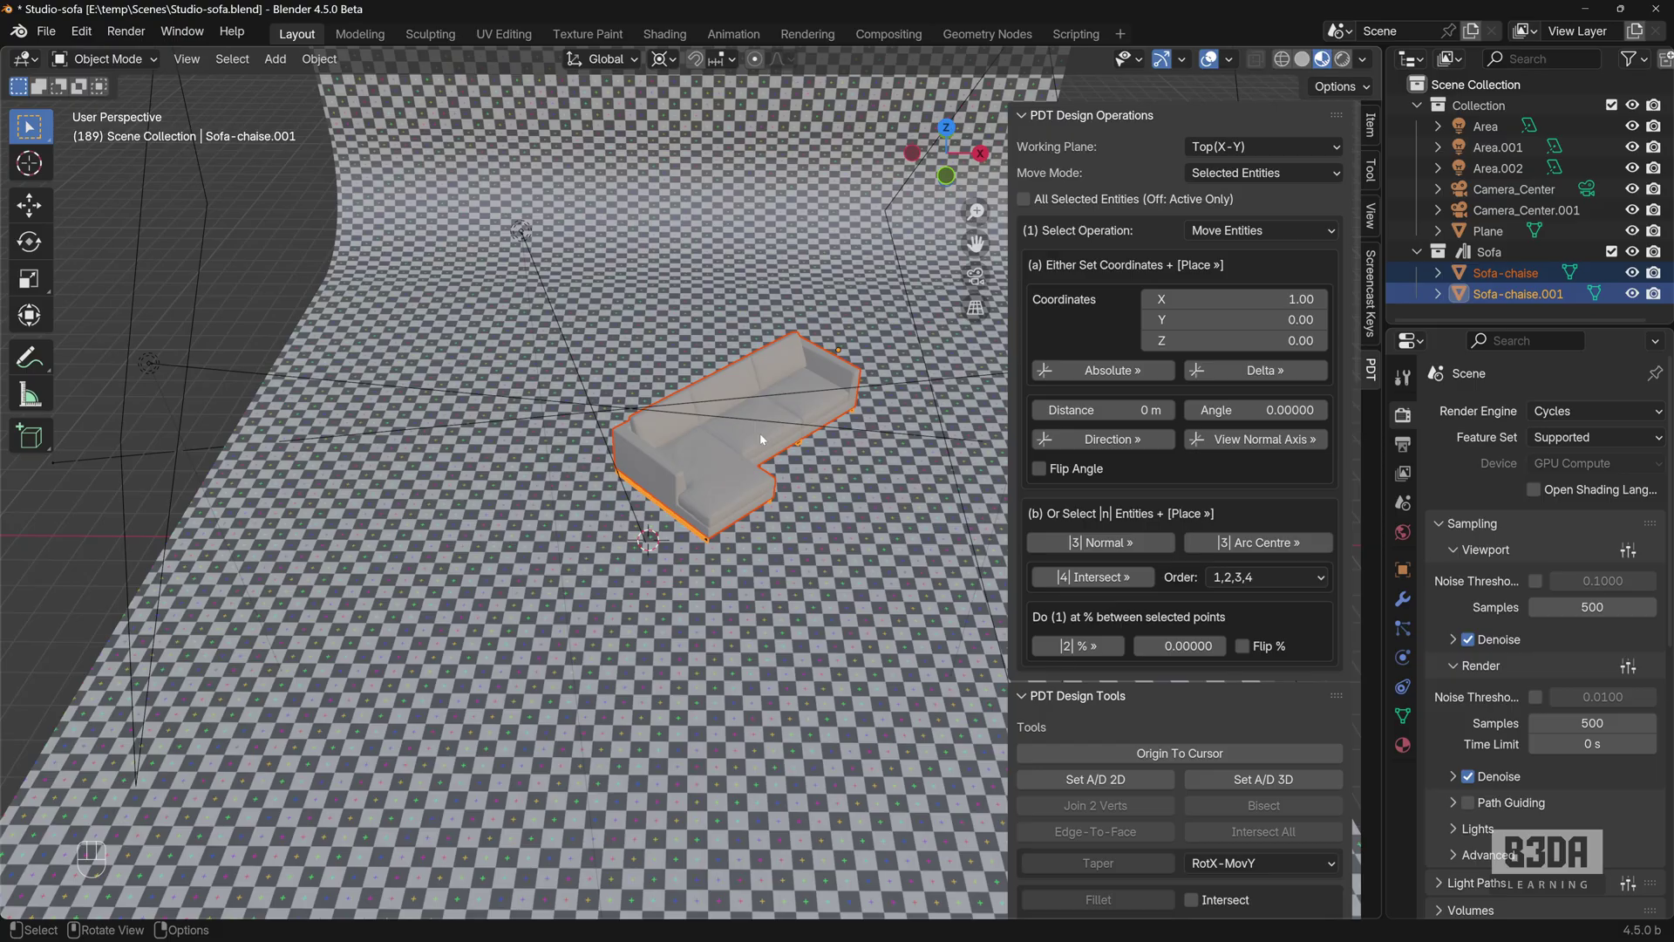
Reset the PDT X coordinate to 0 and set the move distance to 1 m
double_click(1233, 299)
text(0)
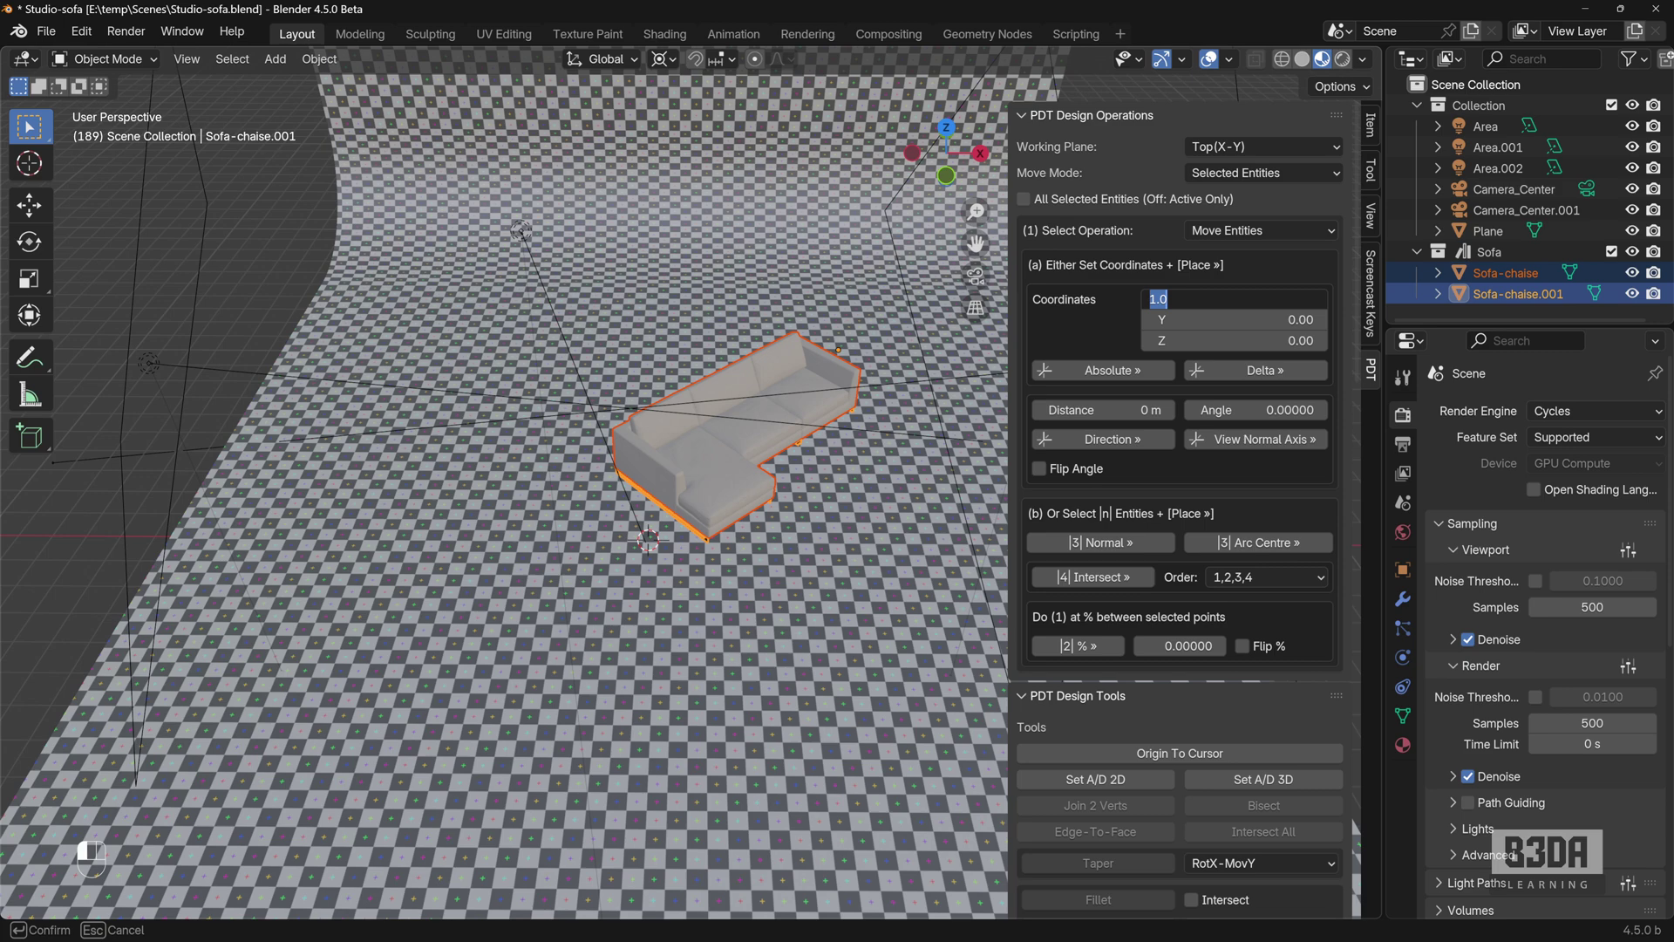
key(Return)
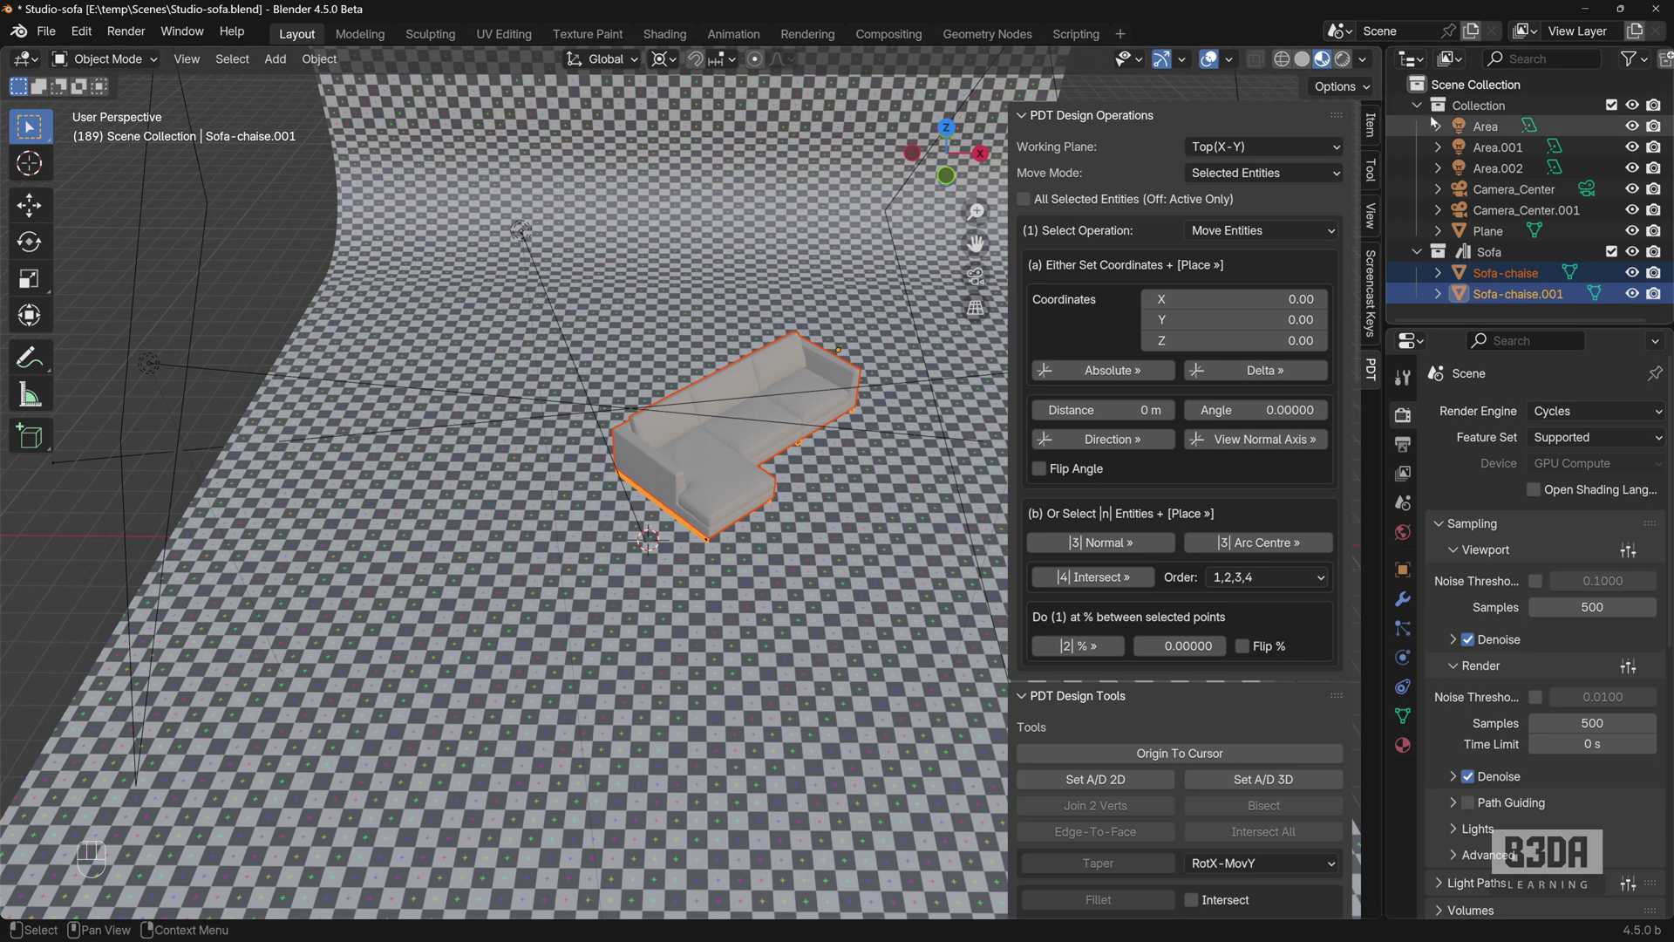
click(1129, 411)
text(1)
key(Return)
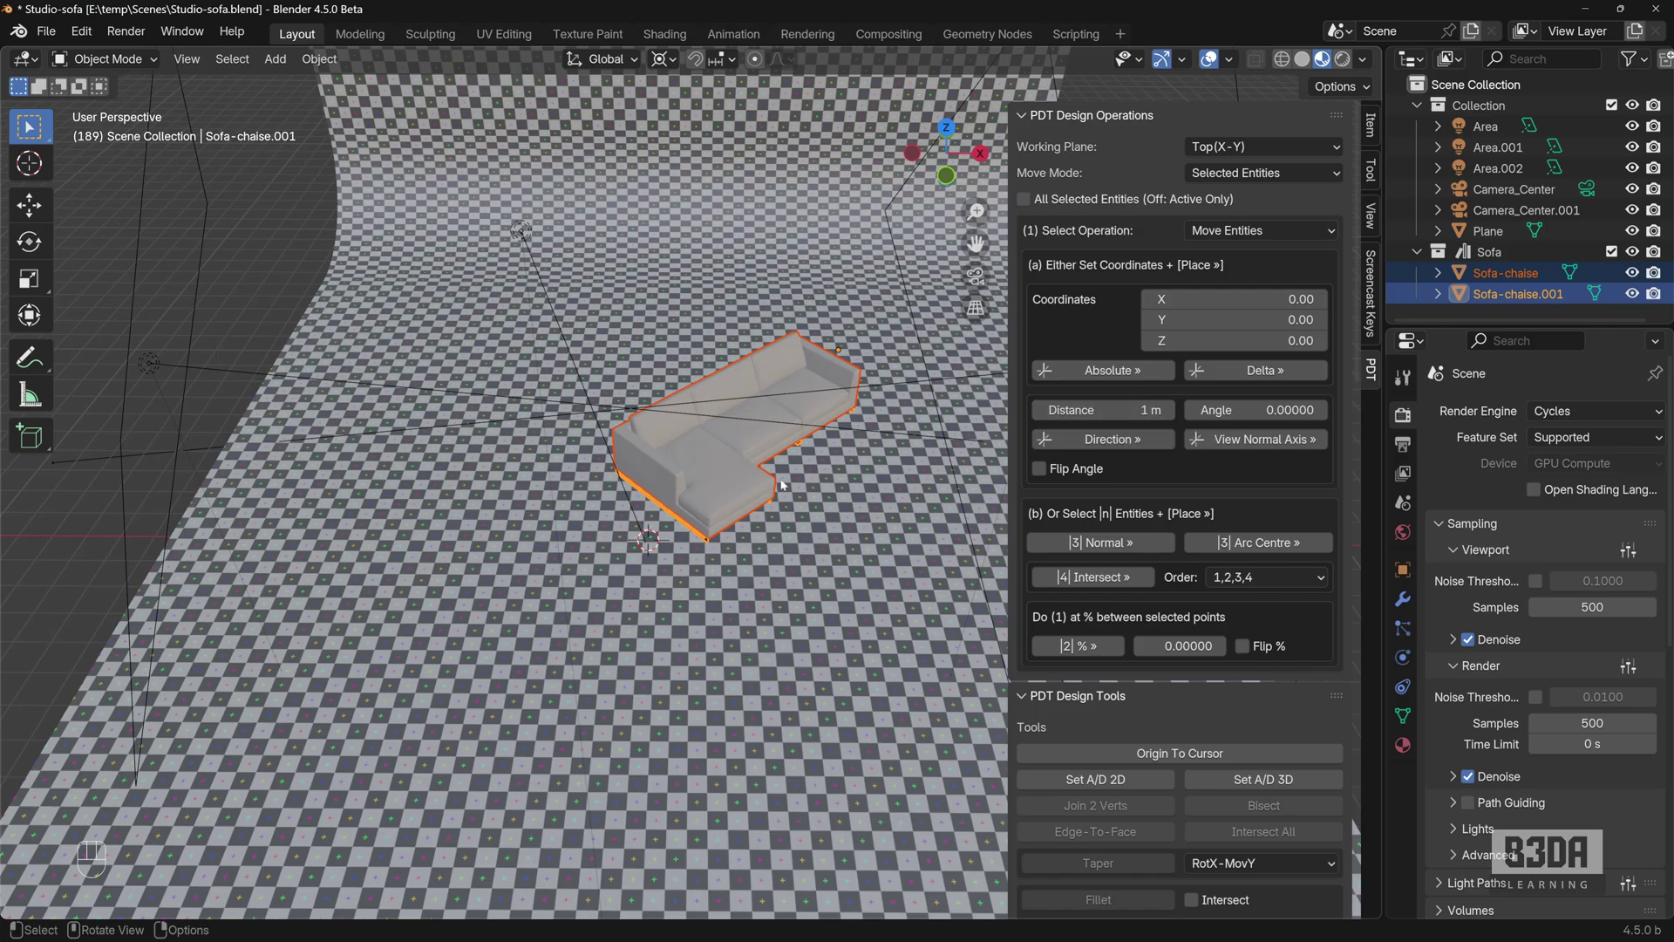
View the scene from the top and move the sofa 1 m by direction at an angle of 0 degrees
key(KP_7)
scroll(767, 475, down, 2)
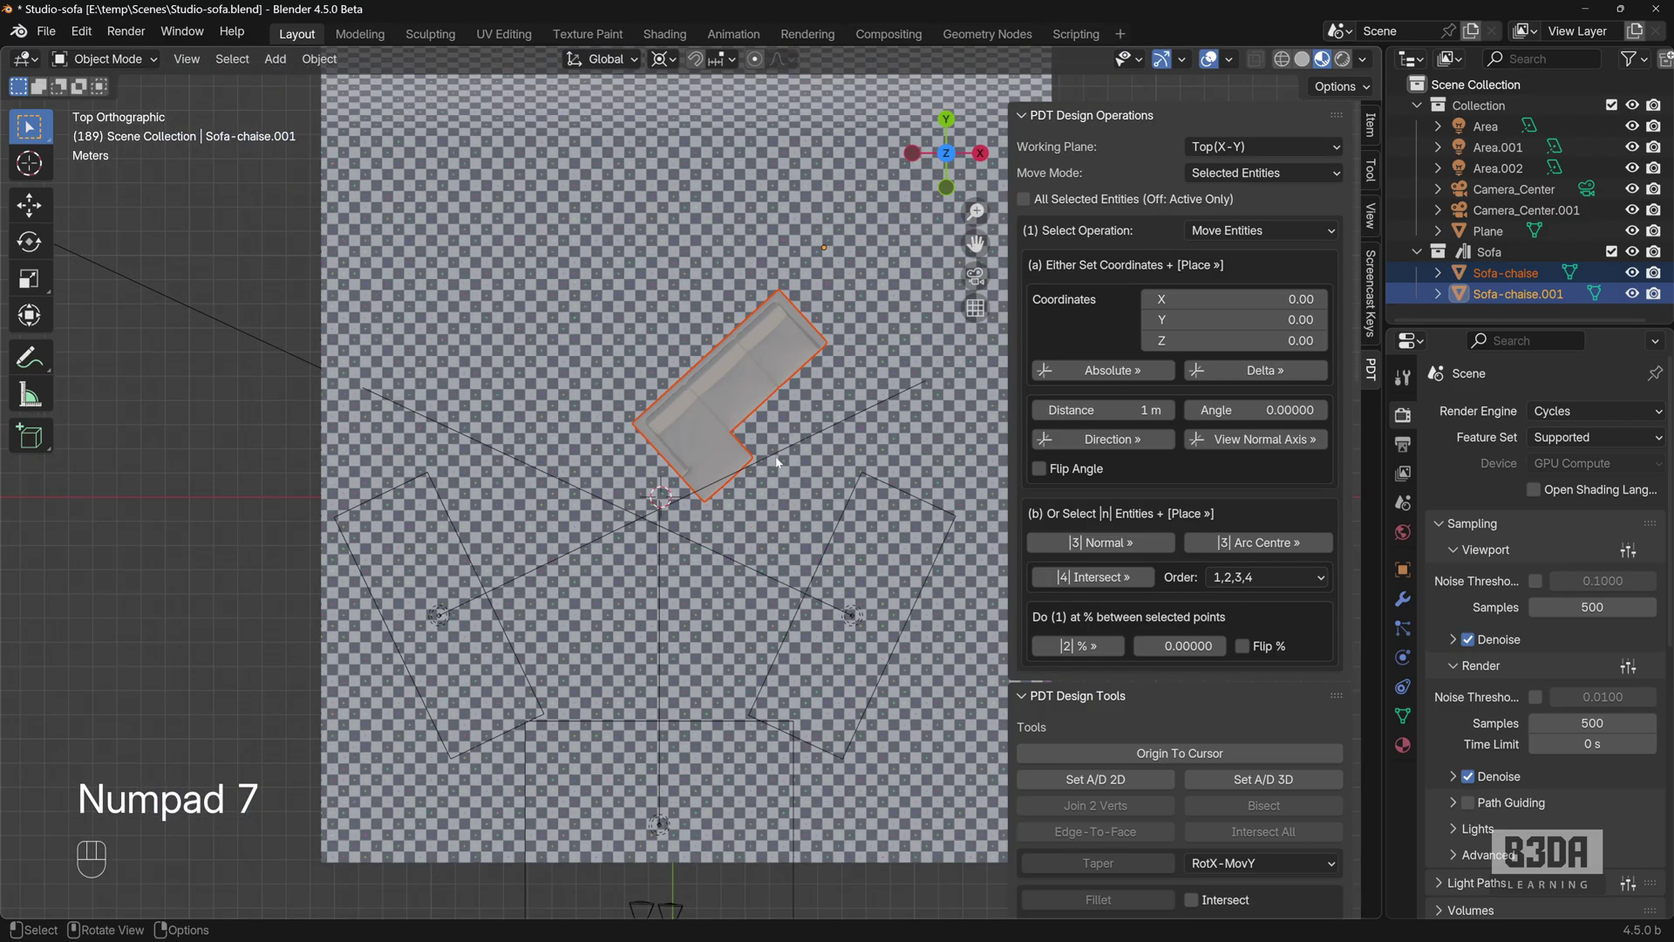
shift+middle_drag(474, 363, 342, 409)
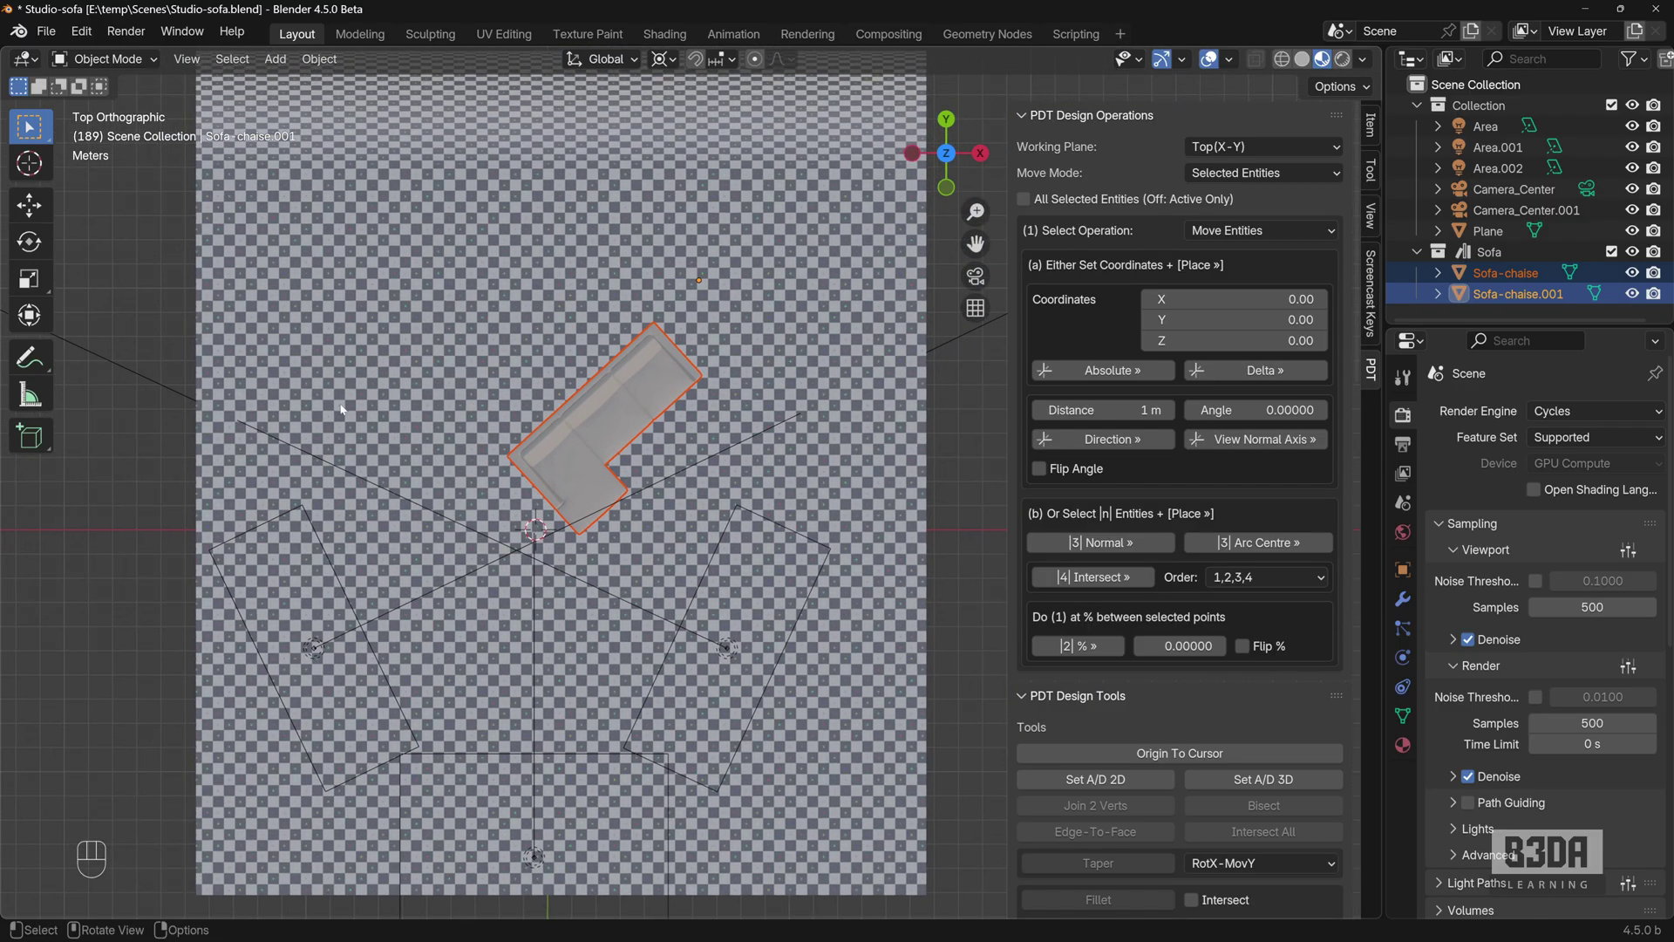
key(ctrl+shift+3)
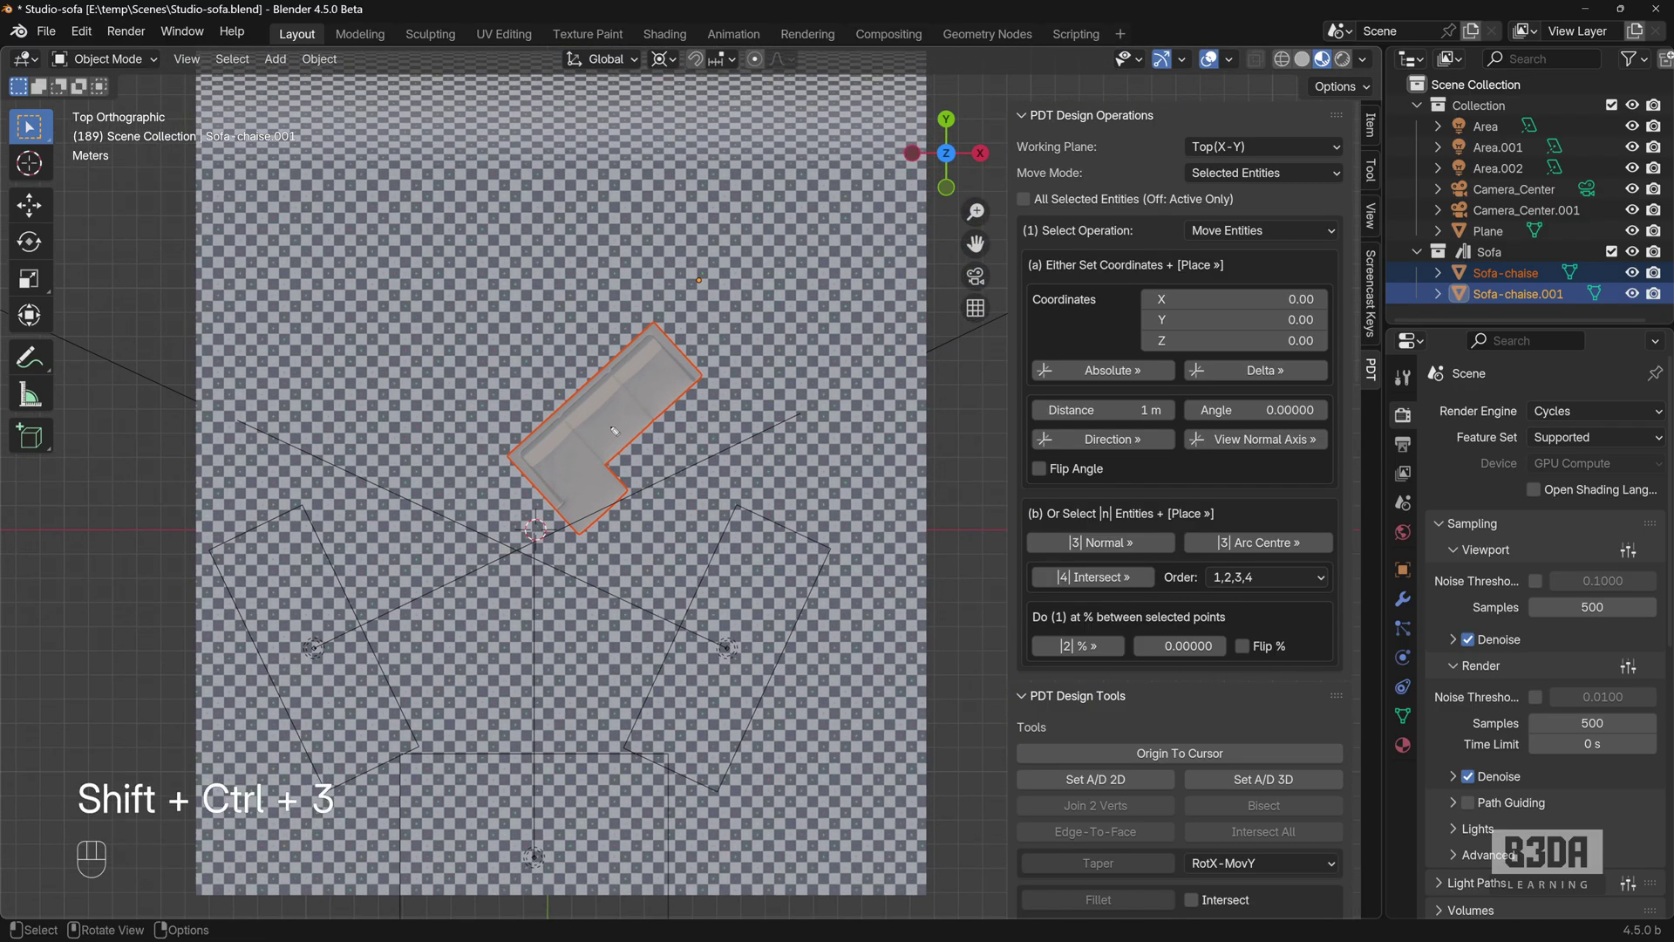
mouse_move(610, 427)
mouse_down()
mouse_move(764, 424)
mouse_move(750, 416)
mouse_move(757, 437)
mouse_move(809, 436)
mouse_move(804, 406)
mouse_move(598, 390)
mouse_move(591, 253)
mouse_move(606, 264)
mouse_up()
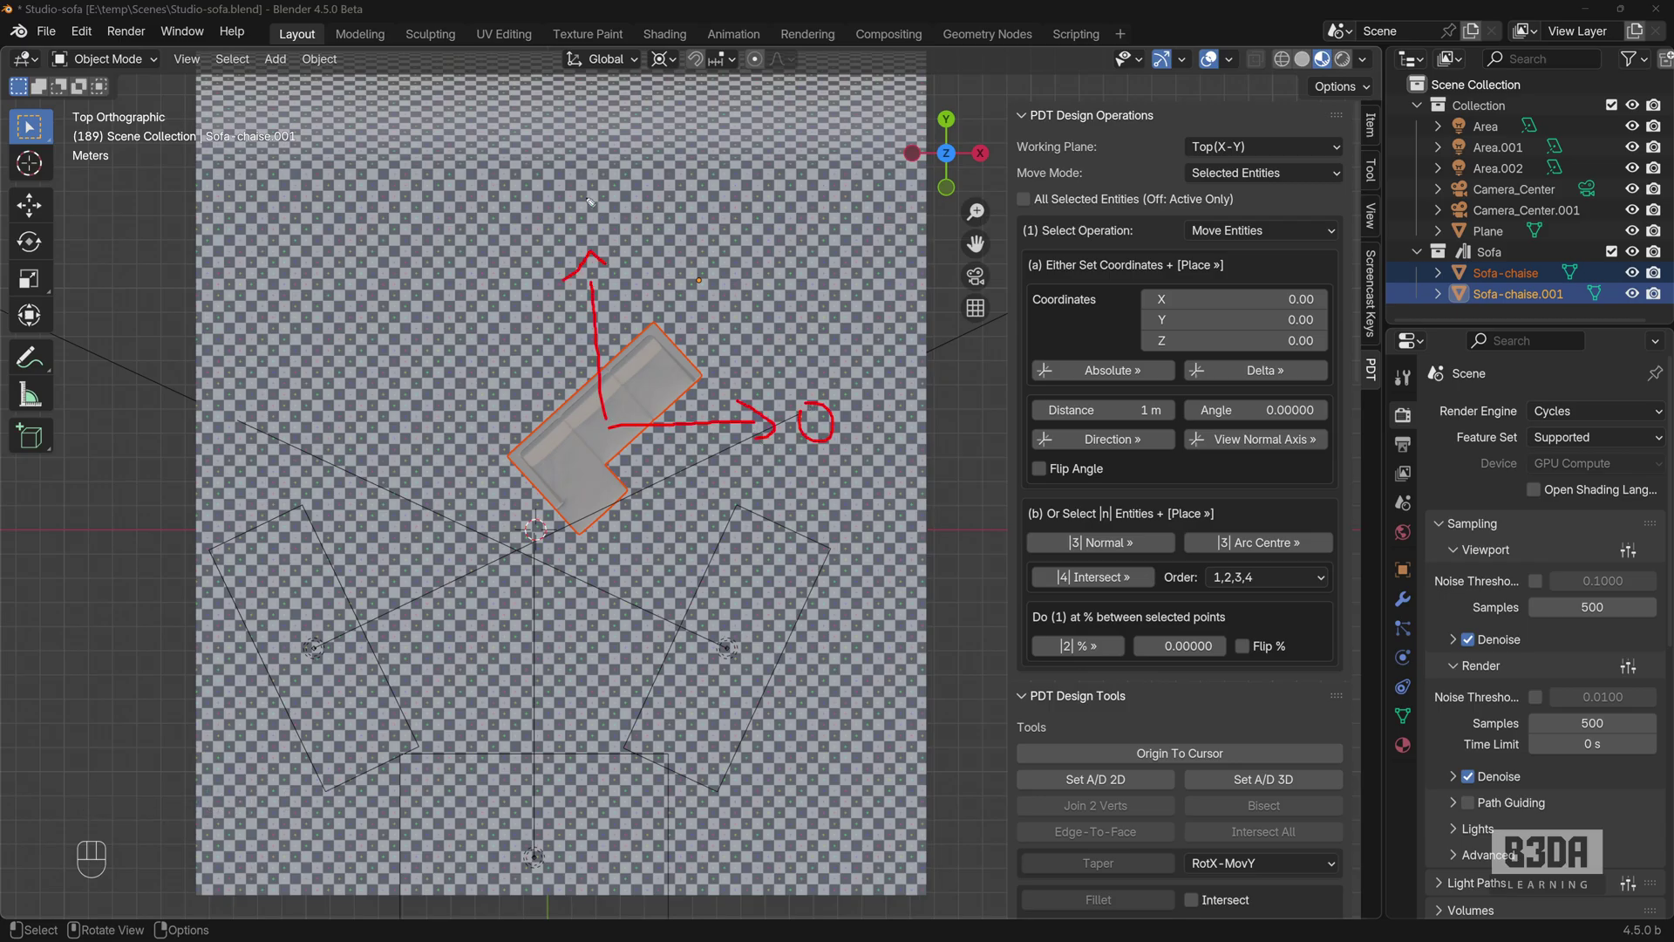
mouse_move(589, 199)
mouse_down()
mouse_move(616, 234)
mouse_move(645, 228)
mouse_move(640, 186)
mouse_up()
click(1117, 440)
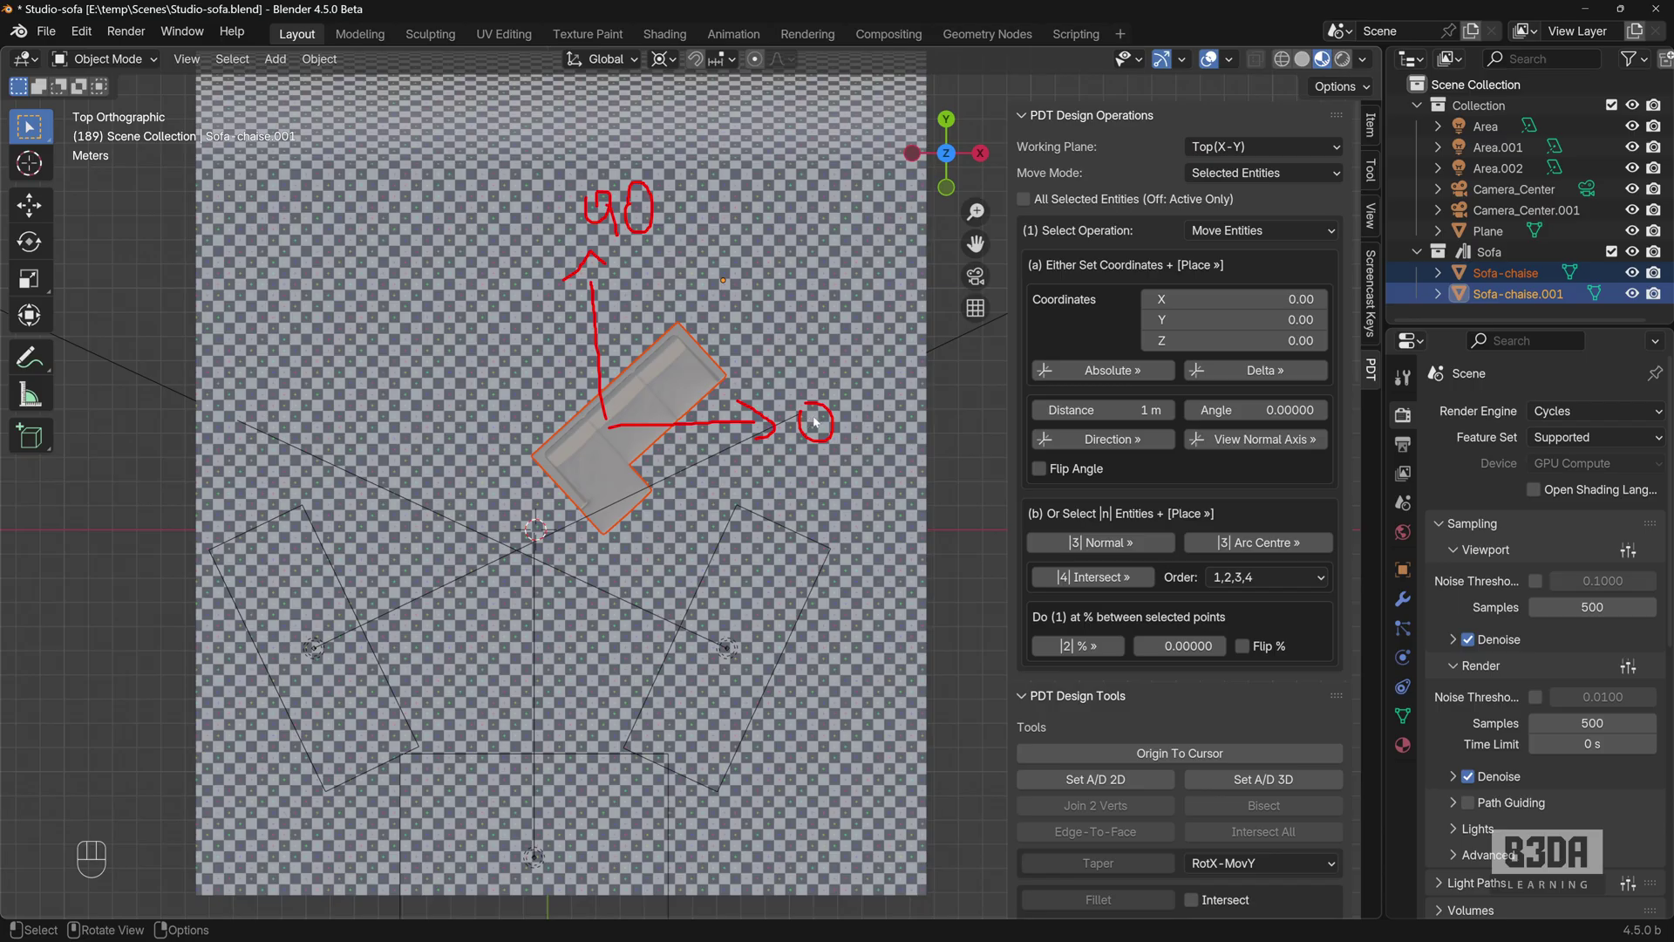
Set the PDT angle to 45 degrees and move the sofa 1 m in that direction
click(1238, 409)
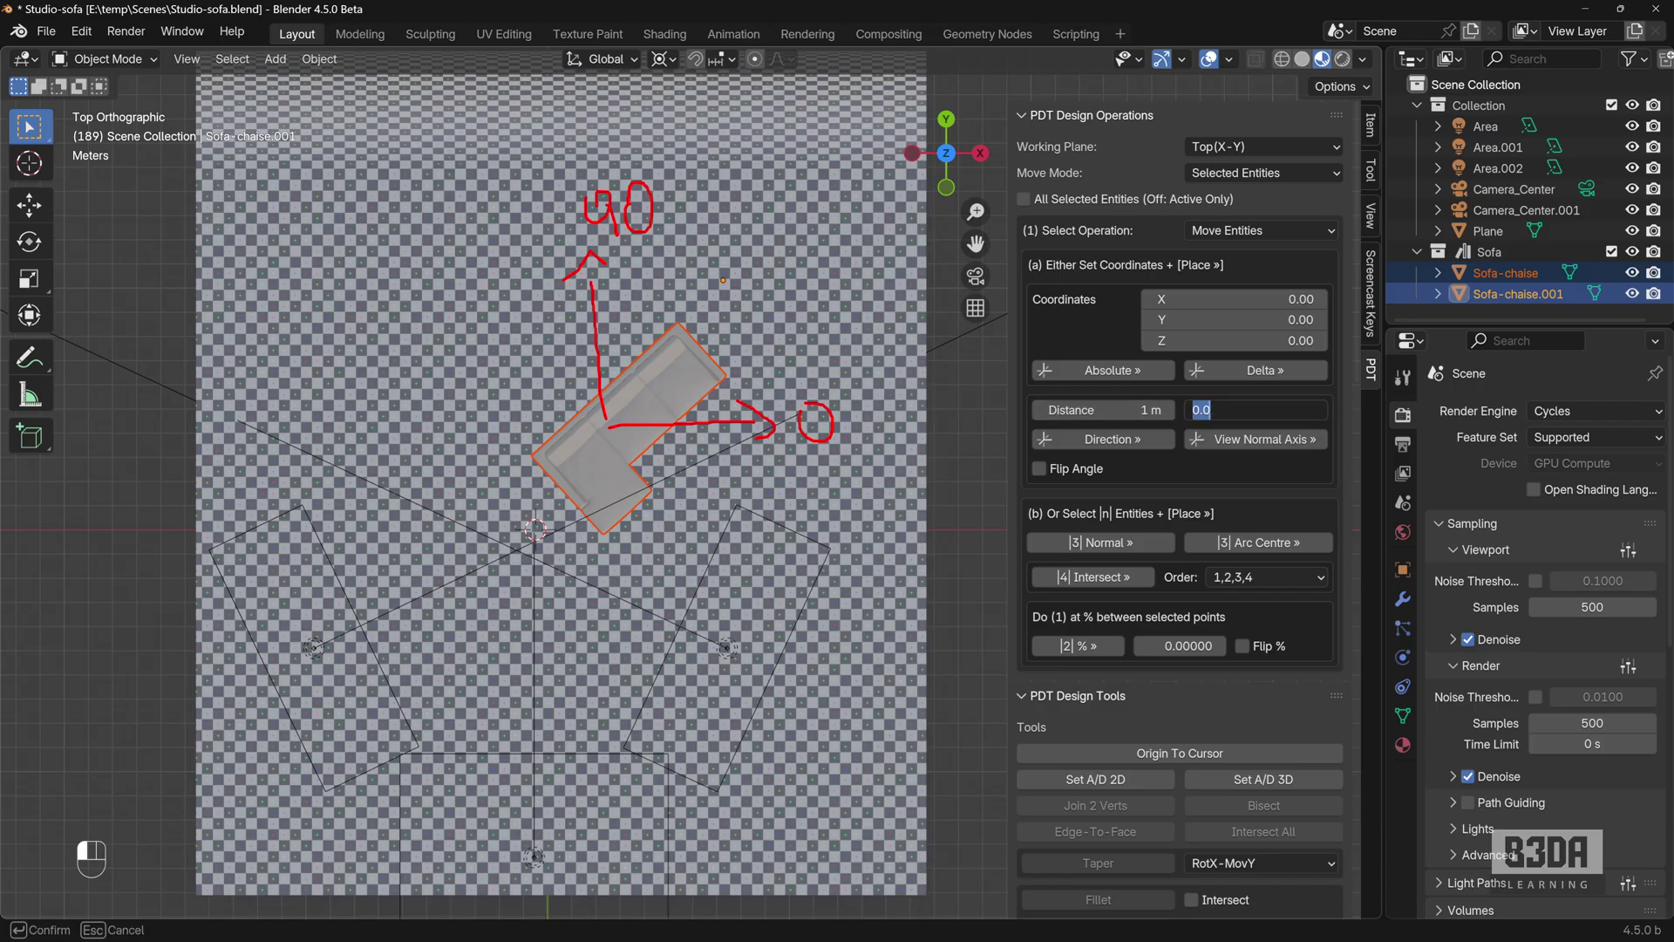
text(45)
key(Return)
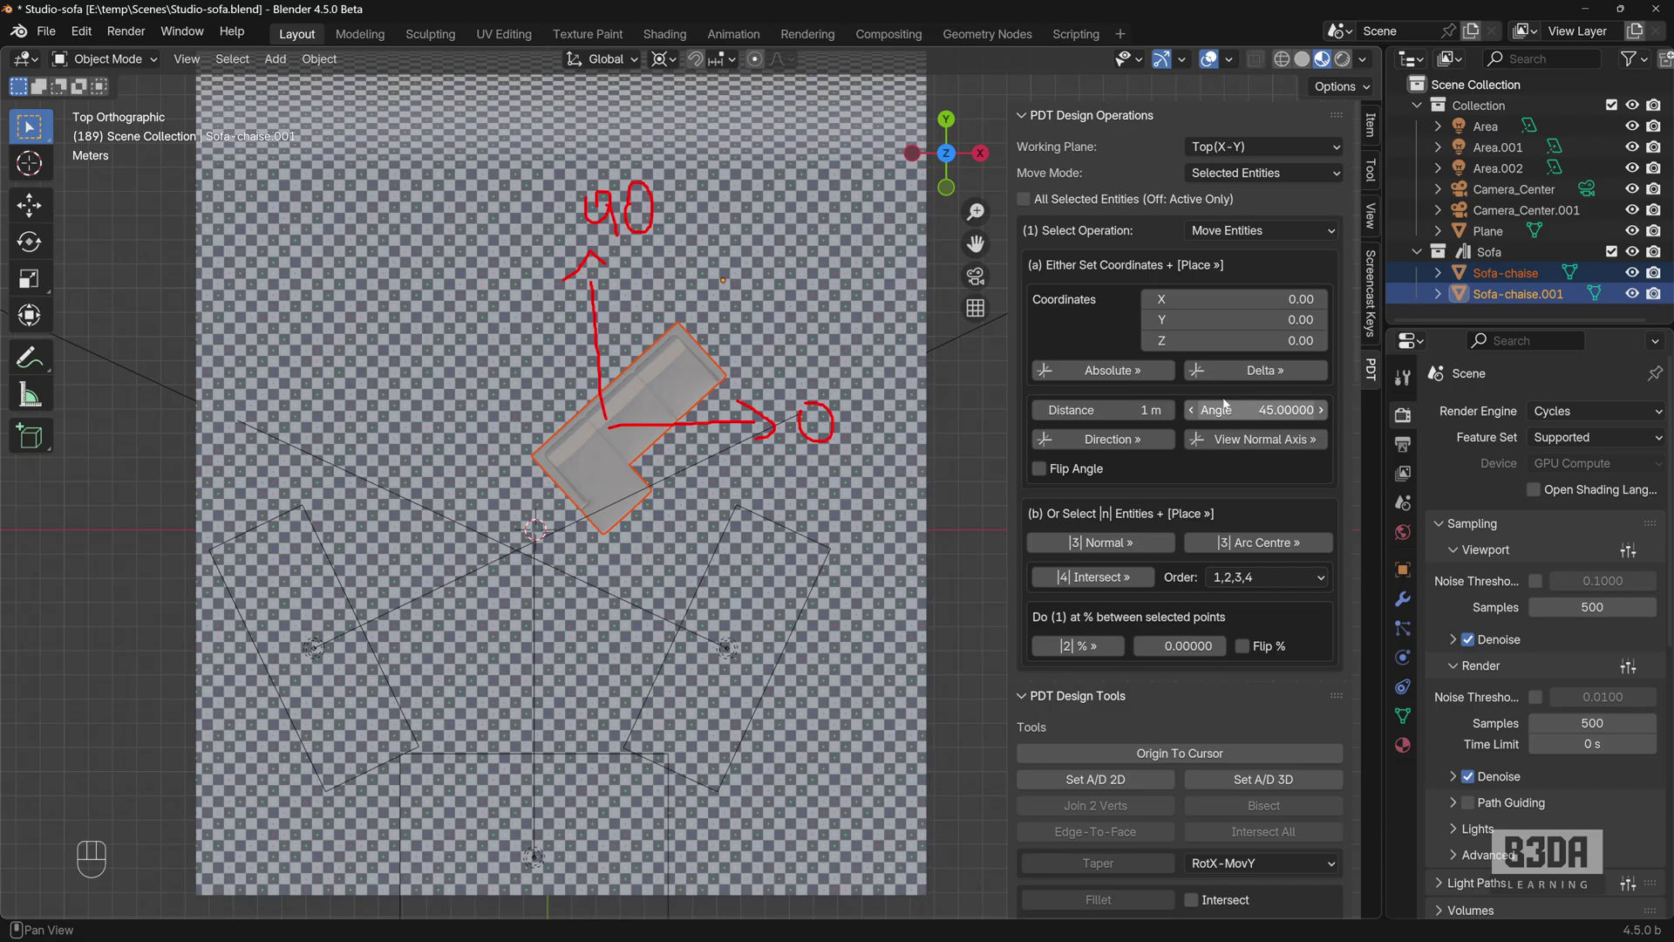
click(1130, 440)
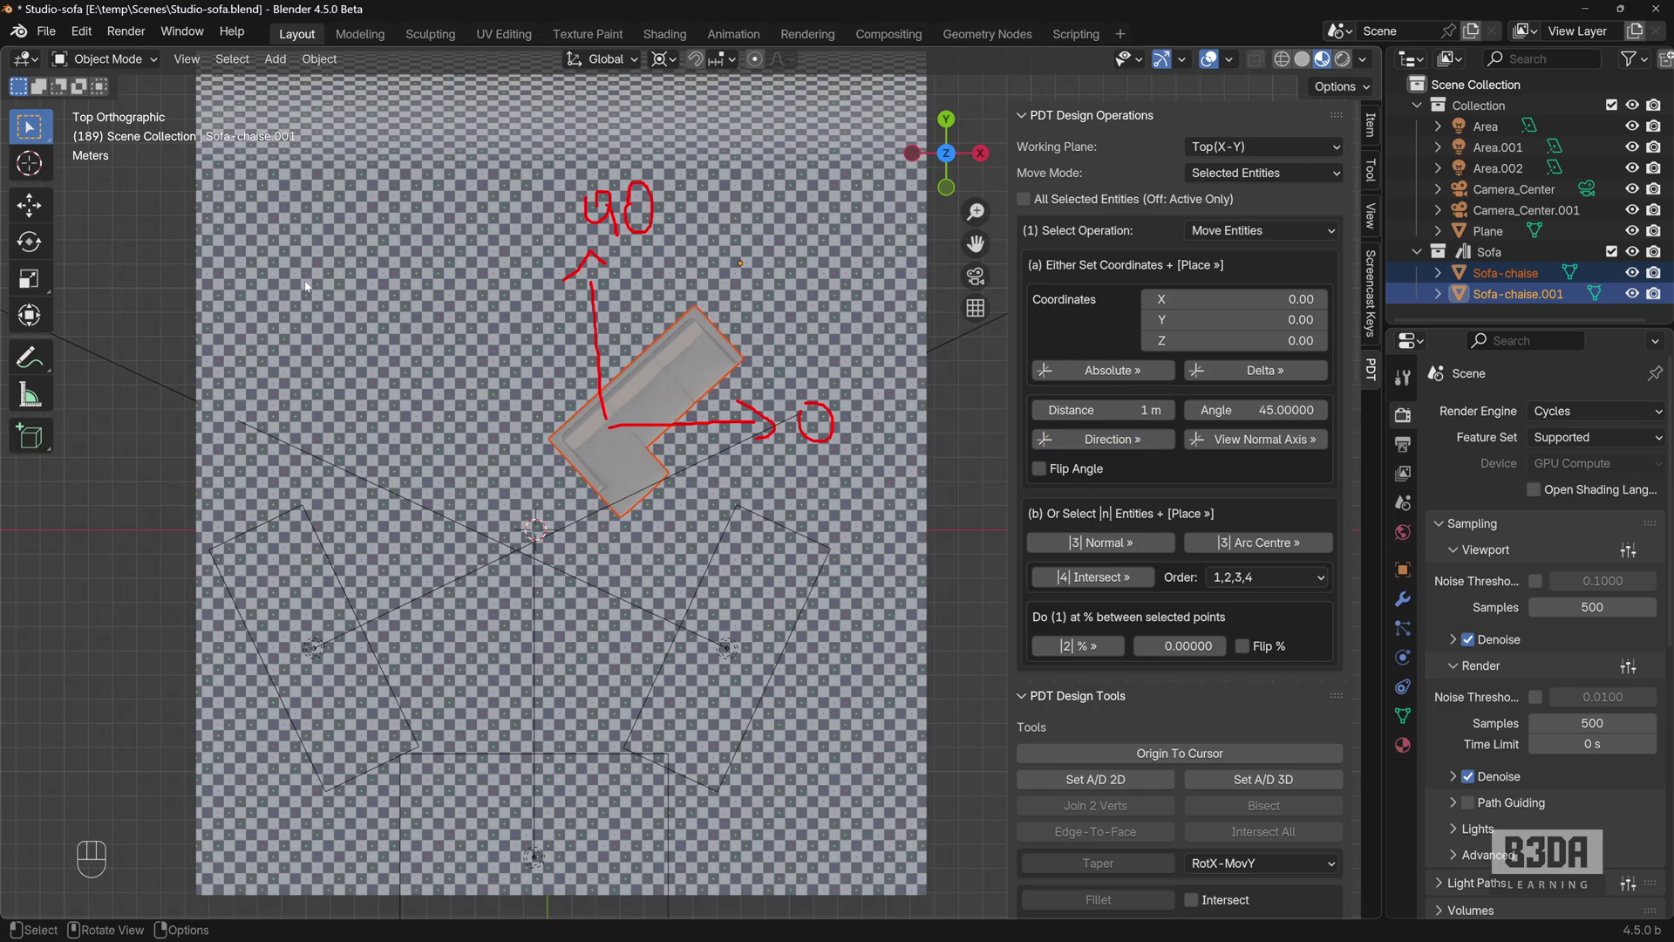
key(shift+ctrl+3)
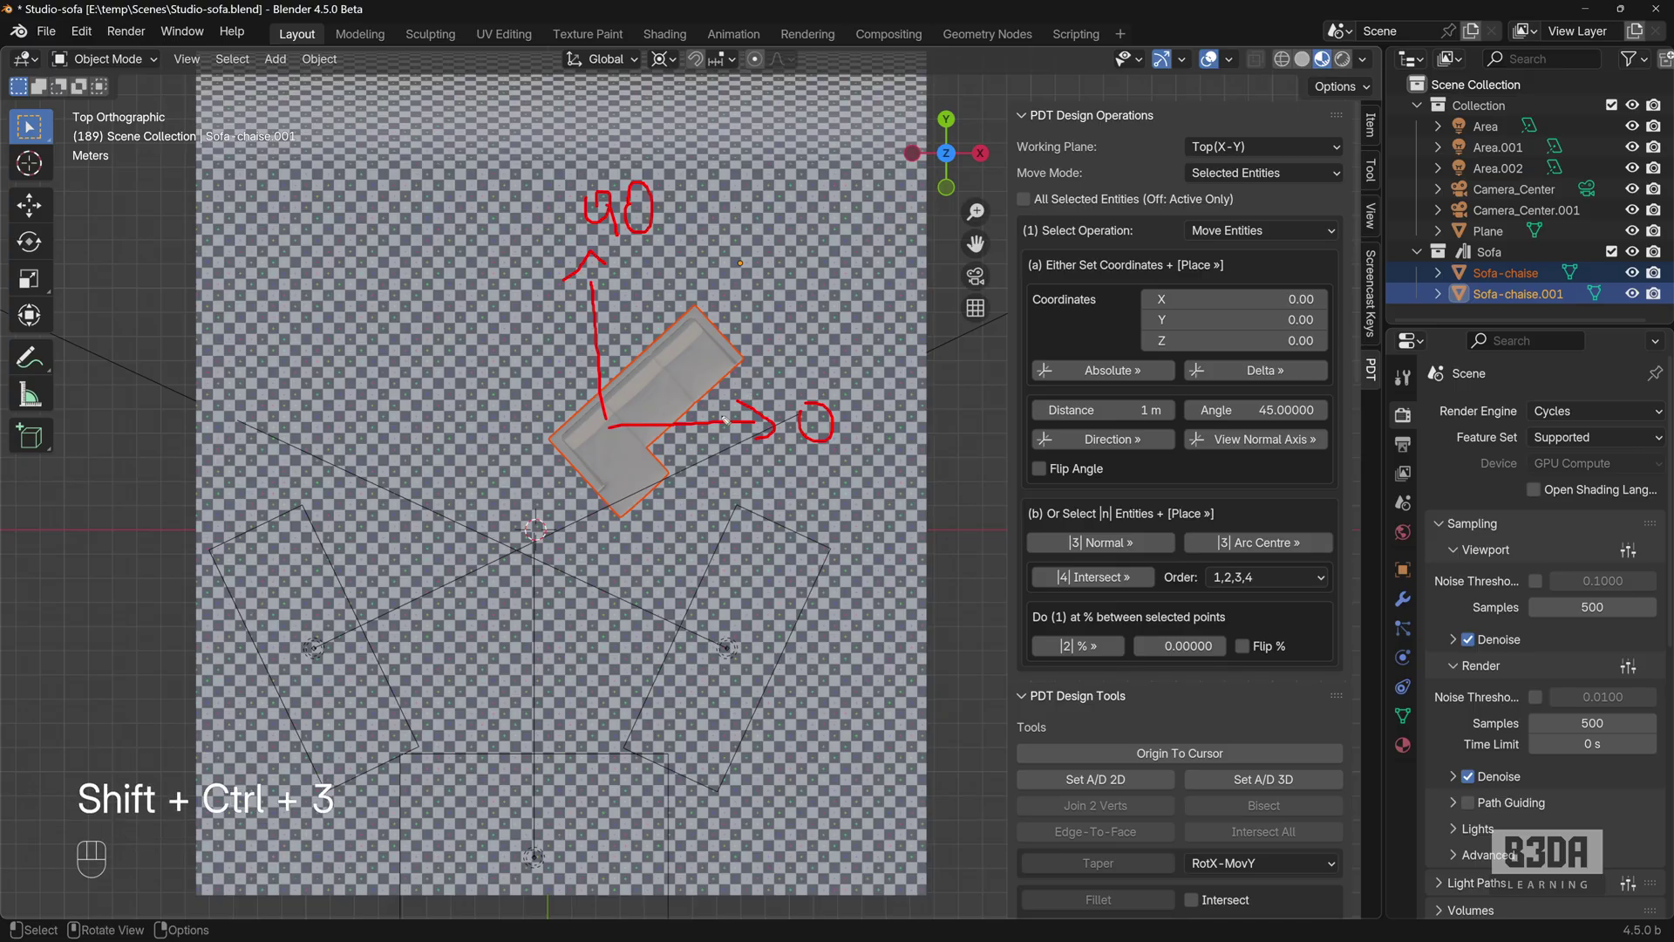
key(shift+ctrl+a)
drag(612, 423, 767, 272)
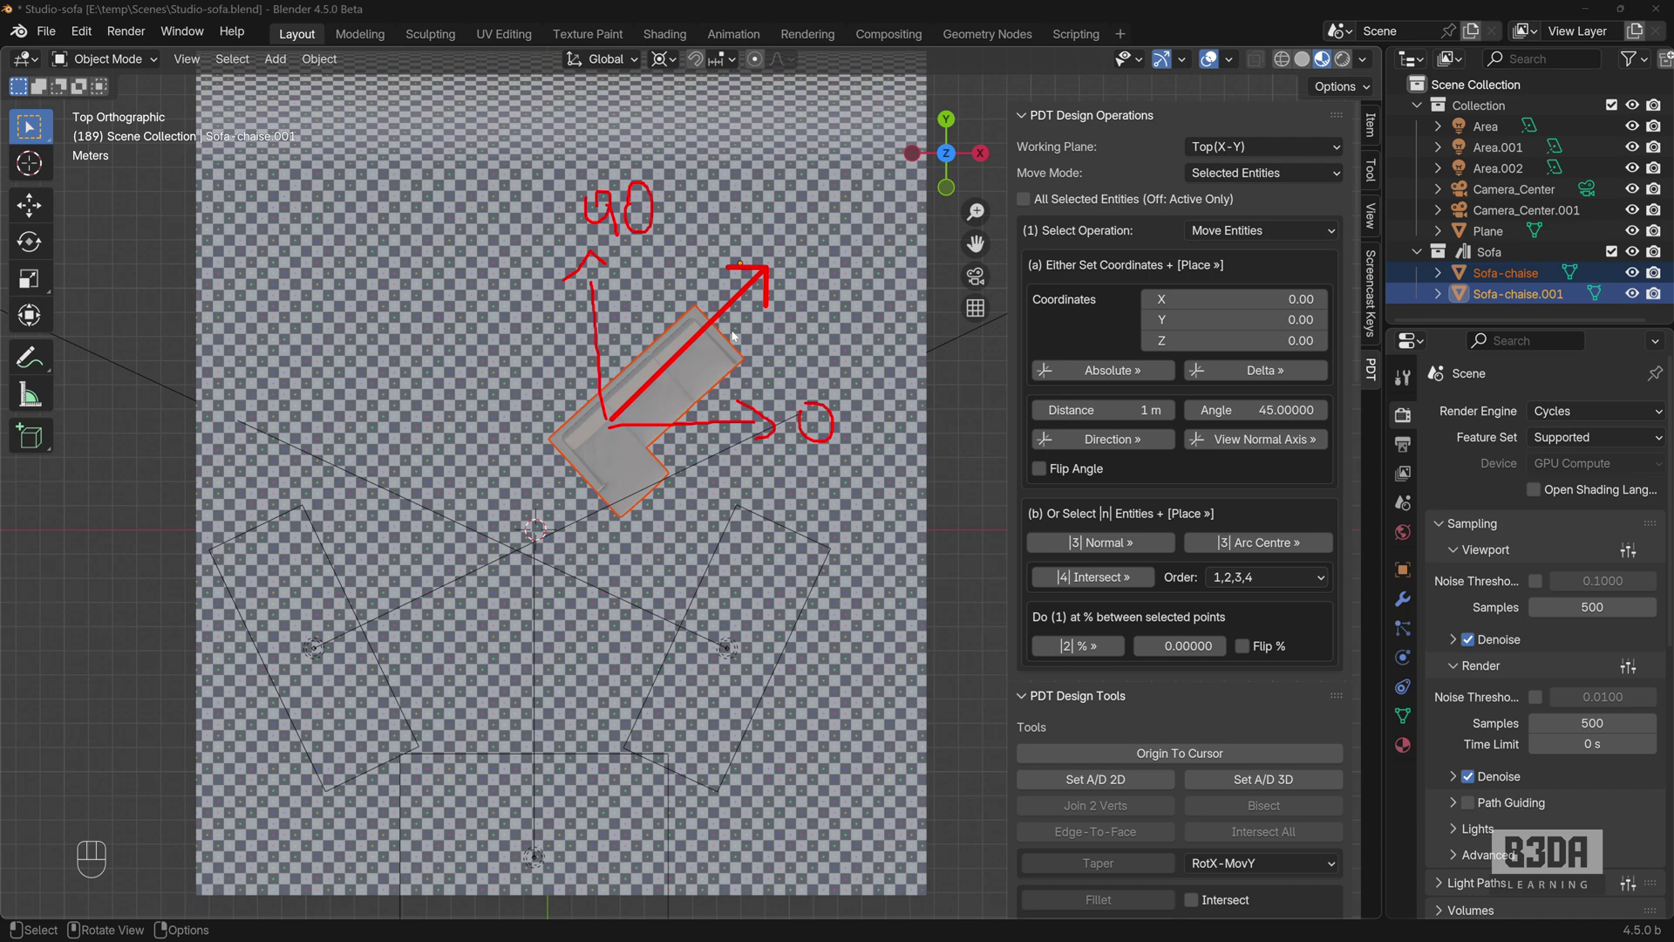
mouse_move(669, 363)
mouse_down()
mouse_move(685, 360)
mouse_move(703, 440)
mouse_up()
mouse_move(696, 363)
mouse_down()
mouse_move(725, 395)
mouse_move(741, 383)
mouse_move(736, 400)
mouse_up()
drag(757, 332, 756, 332)
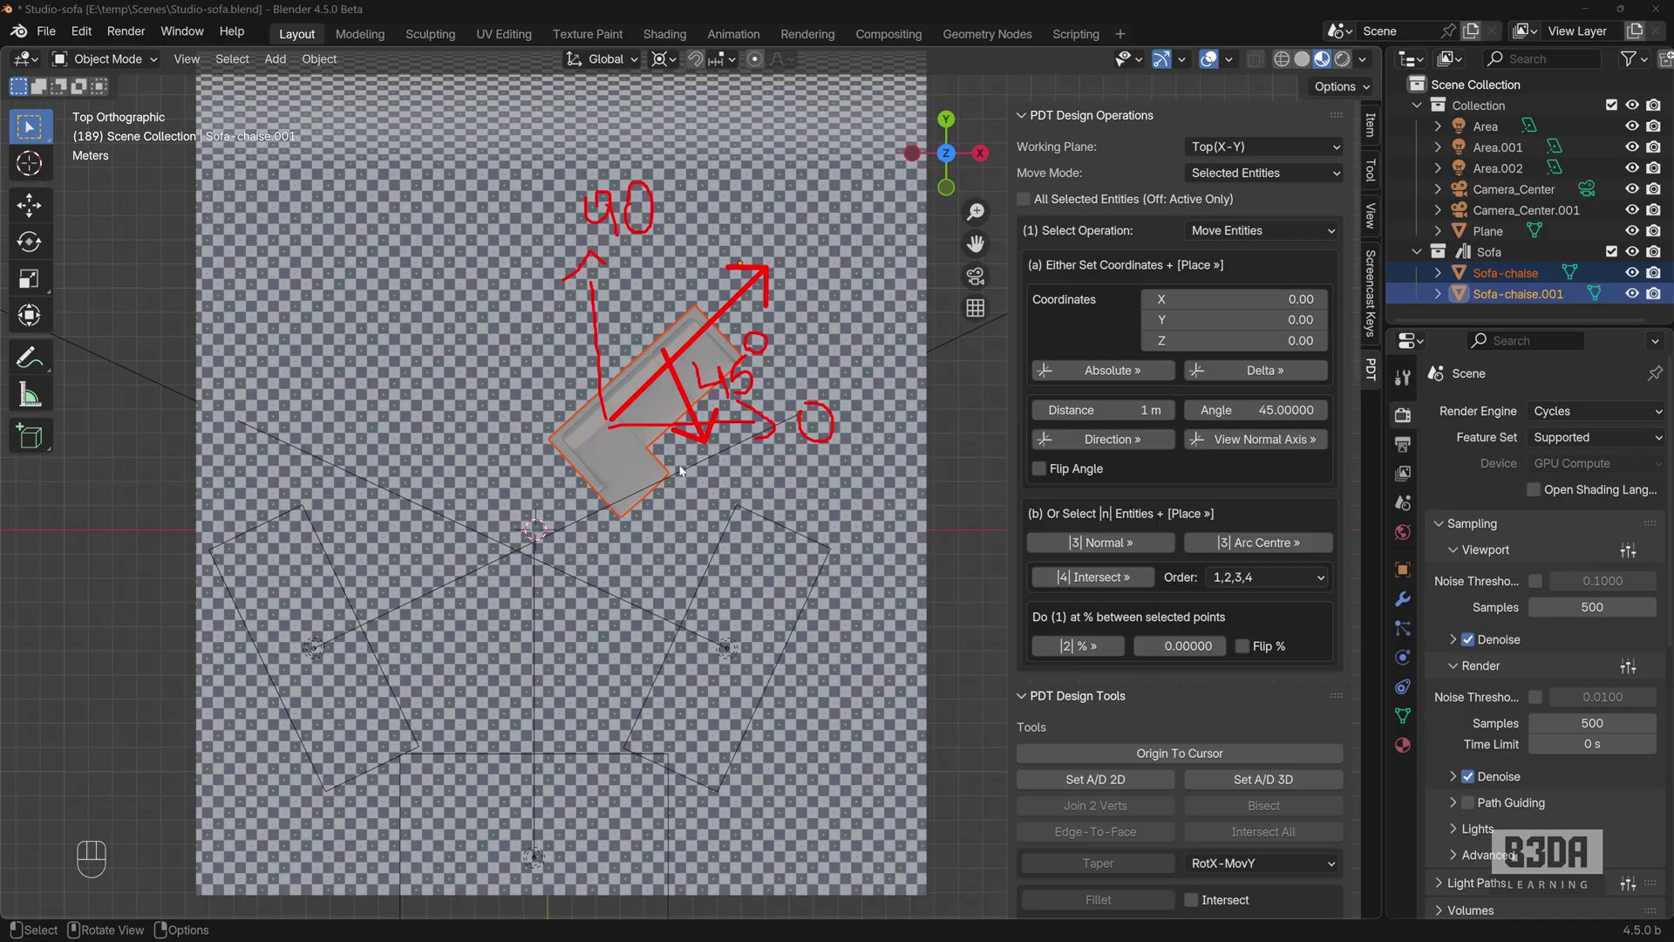
key(Escape)
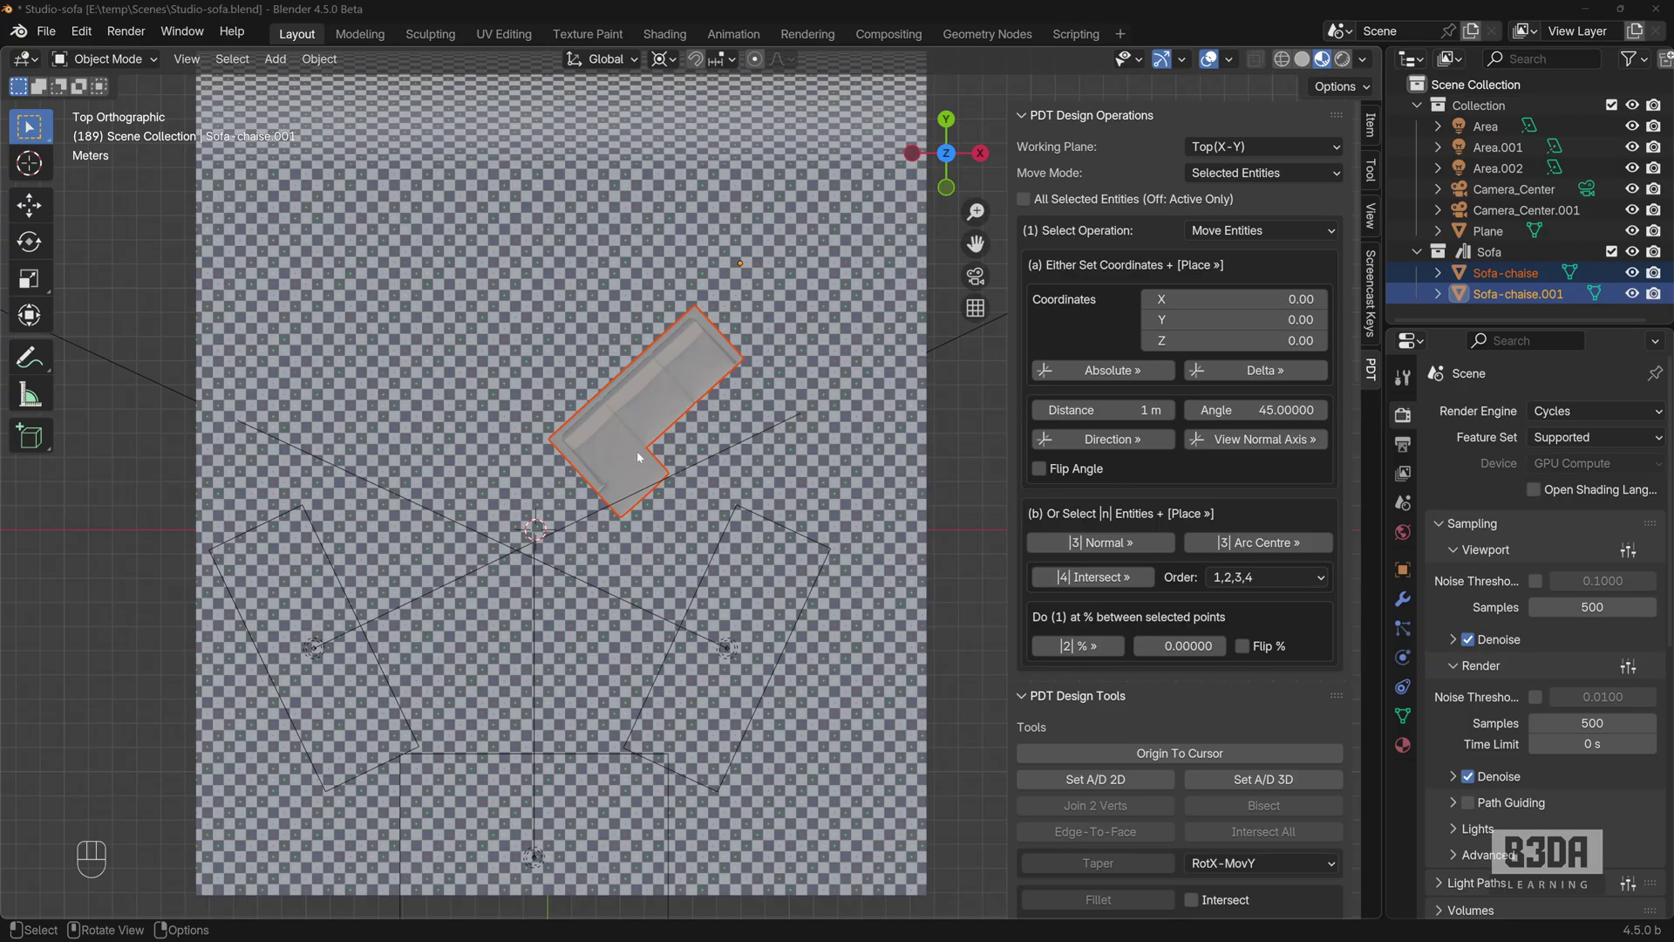
middle_drag(646, 602, 809, 375)
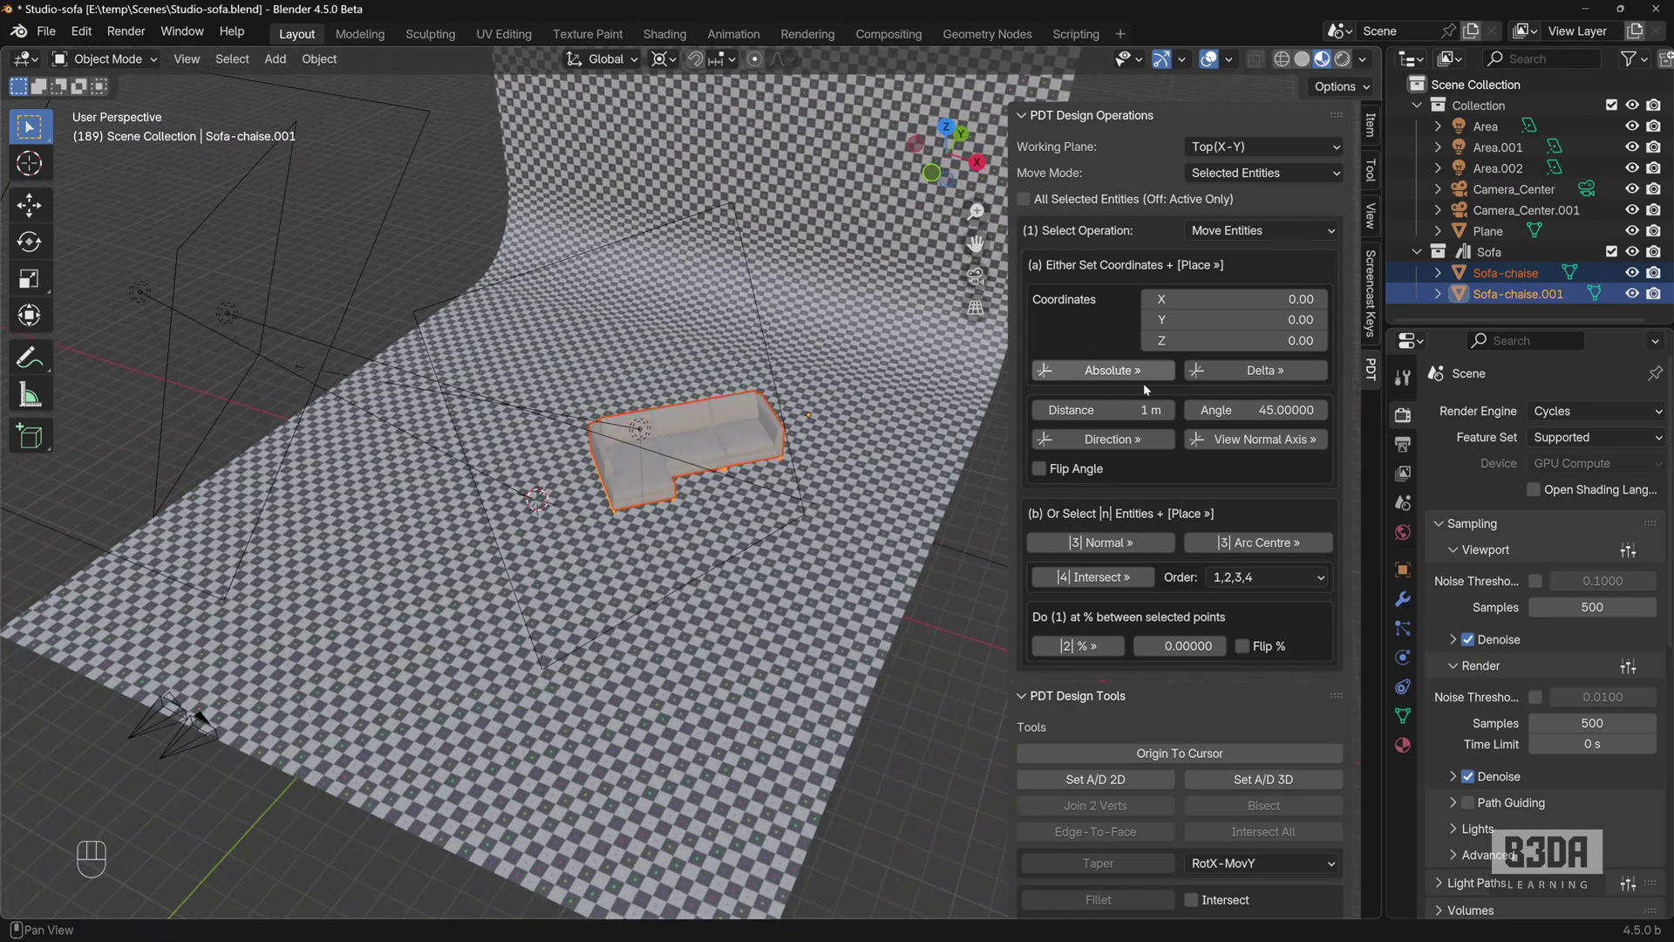
key(ctrl+alt+o)
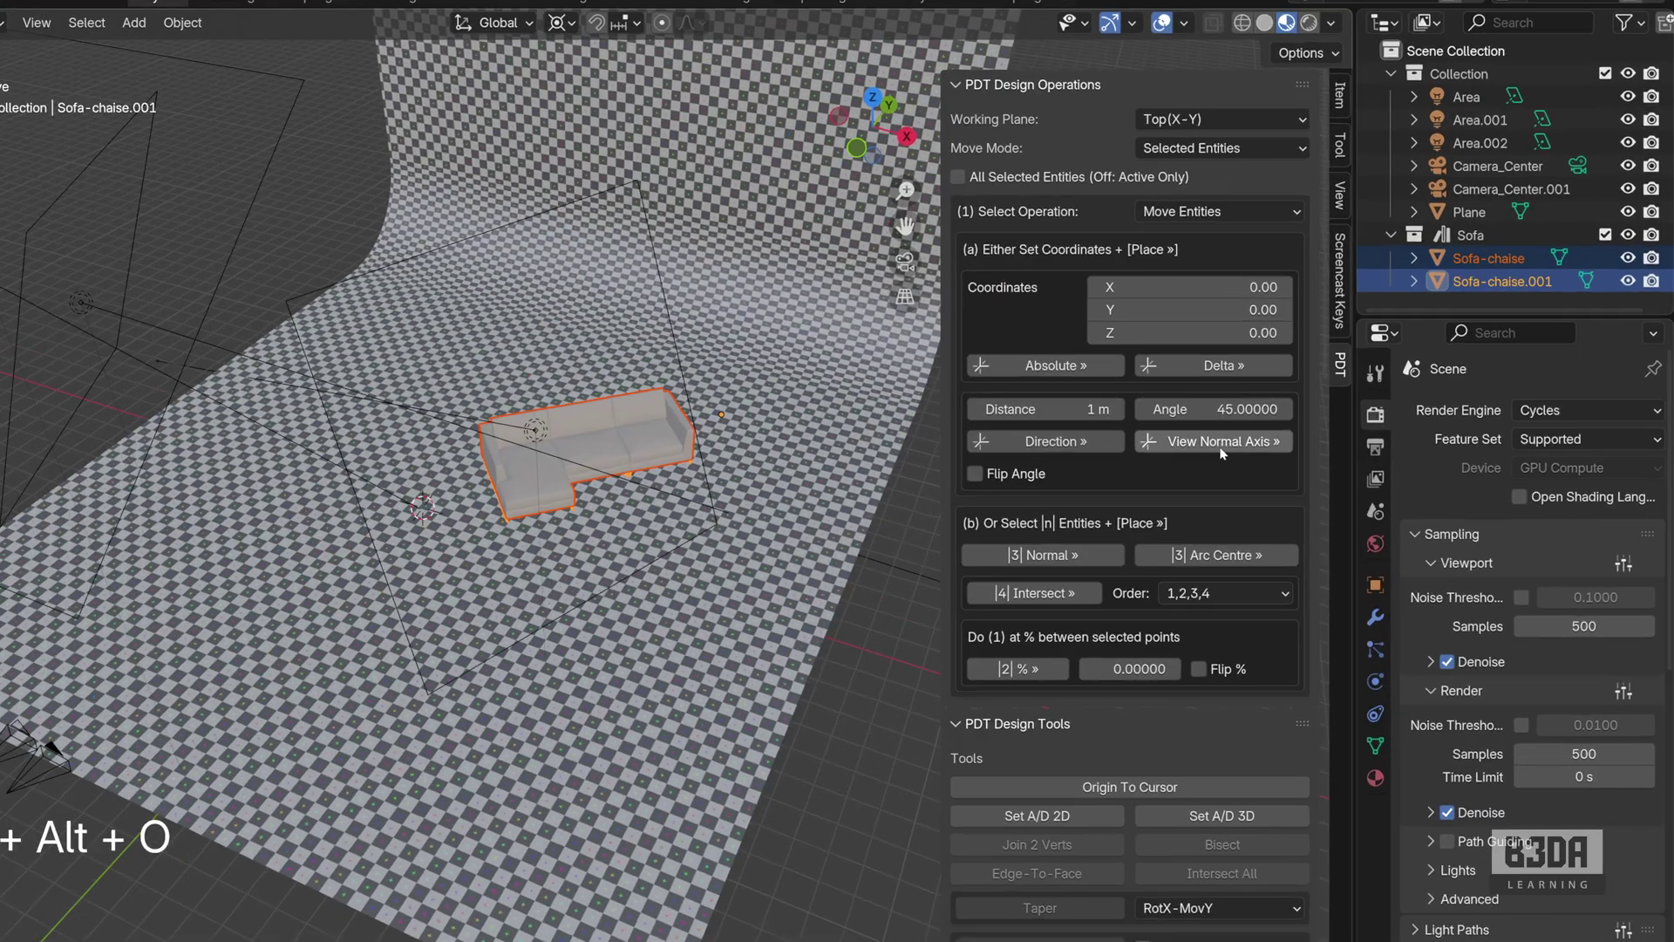